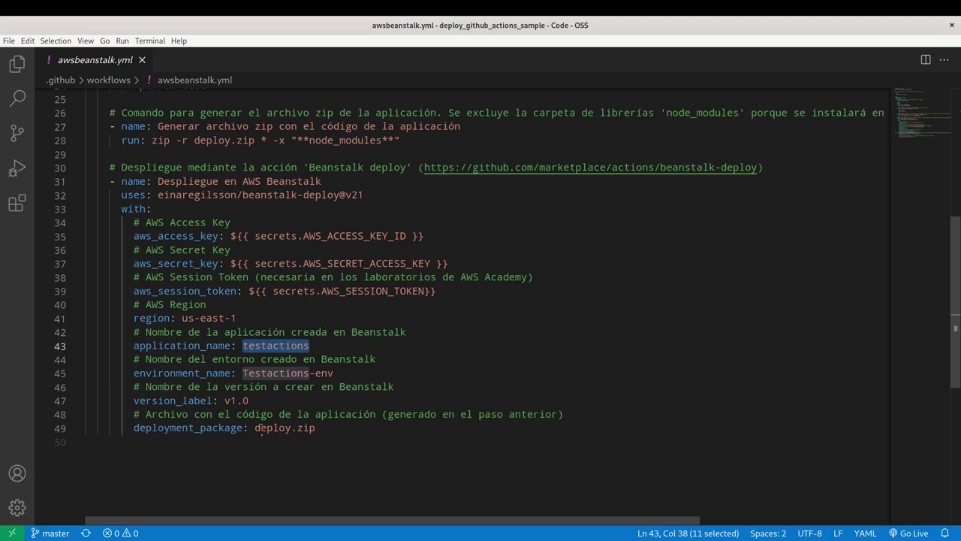
# Check the zip command and beanstalk-deploy lines, select ${{ secrets.AWS_ACCESS_KEY_ID }}, then return to Firefox.
pyautogui.click(164, 140)
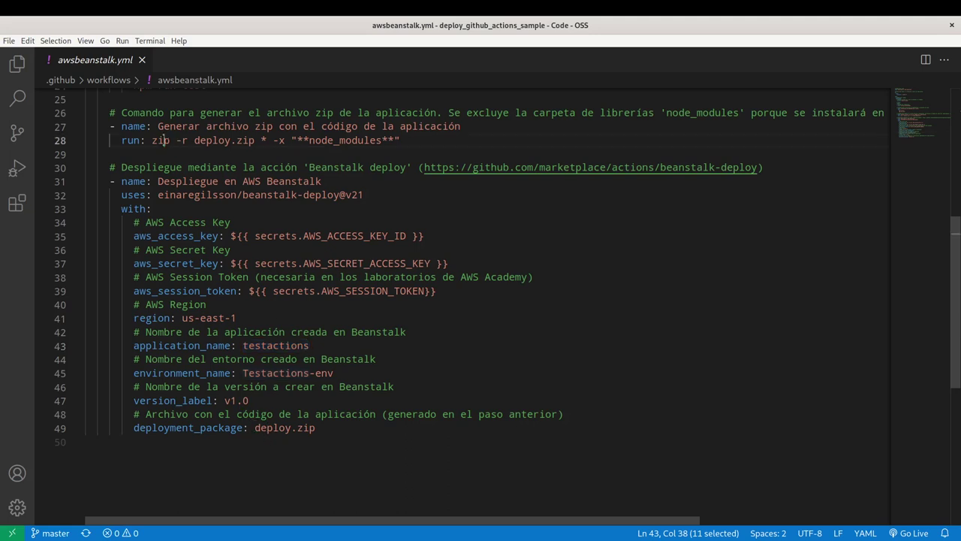
pyautogui.click(361, 194)
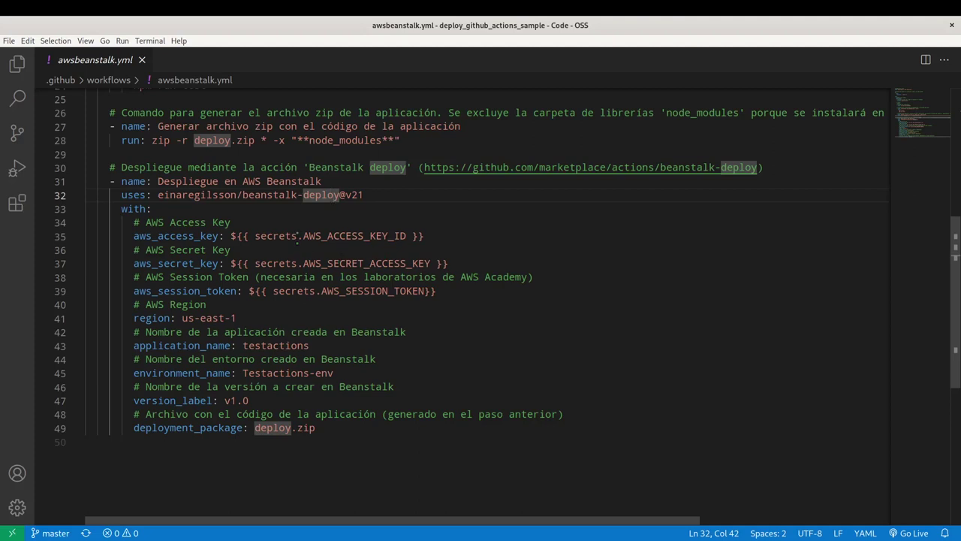
pyautogui.moveTo(255, 237); pyautogui.dragTo(407, 236)
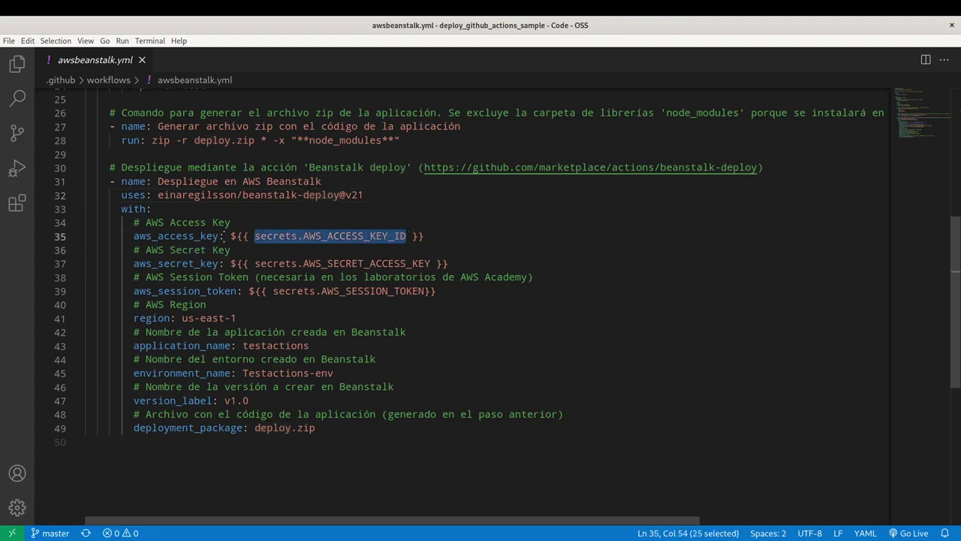
pyautogui.moveTo(230, 236); pyautogui.dragTo(433, 235)
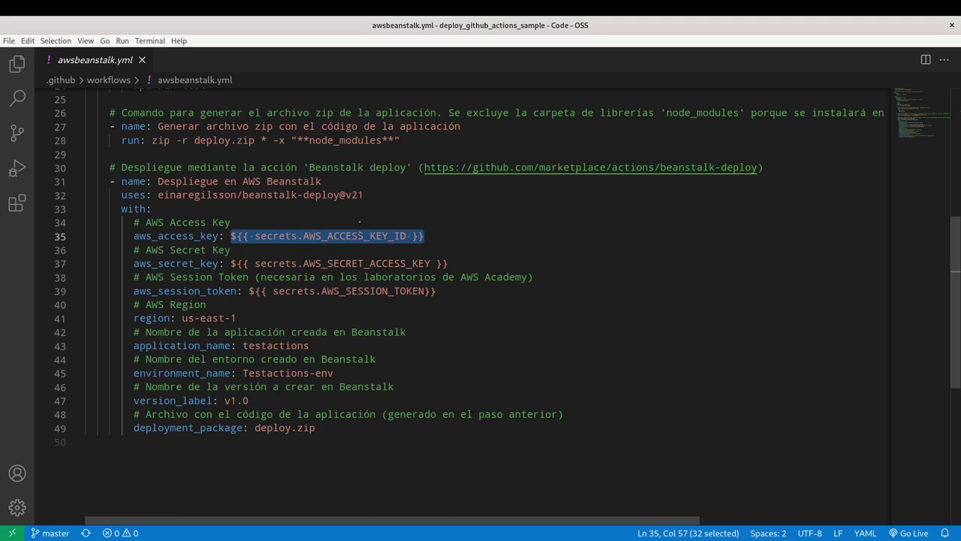
pyautogui.hotkey('alt', 'Tab')
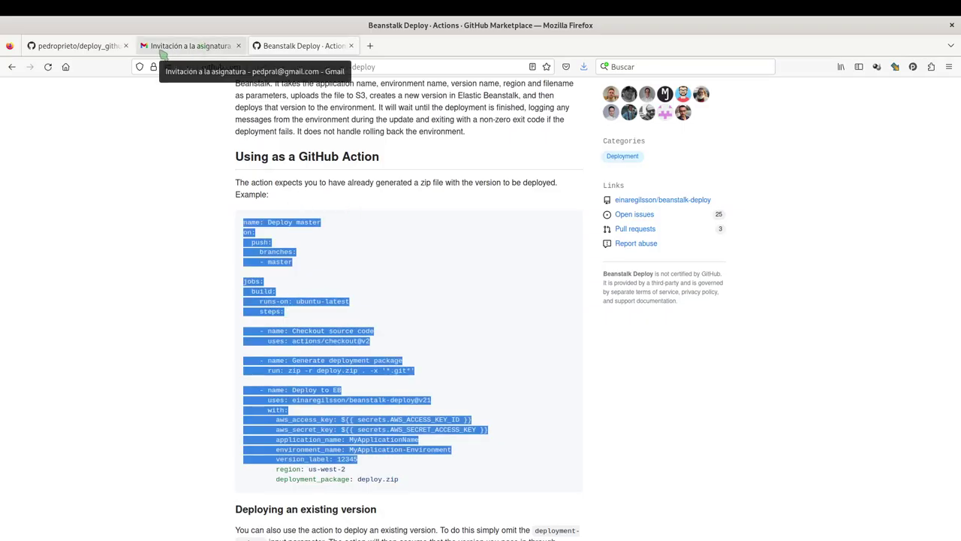
# From the course invitation email, choose Student Login and sign in with the saved username and password.
pyautogui.click(190, 45)
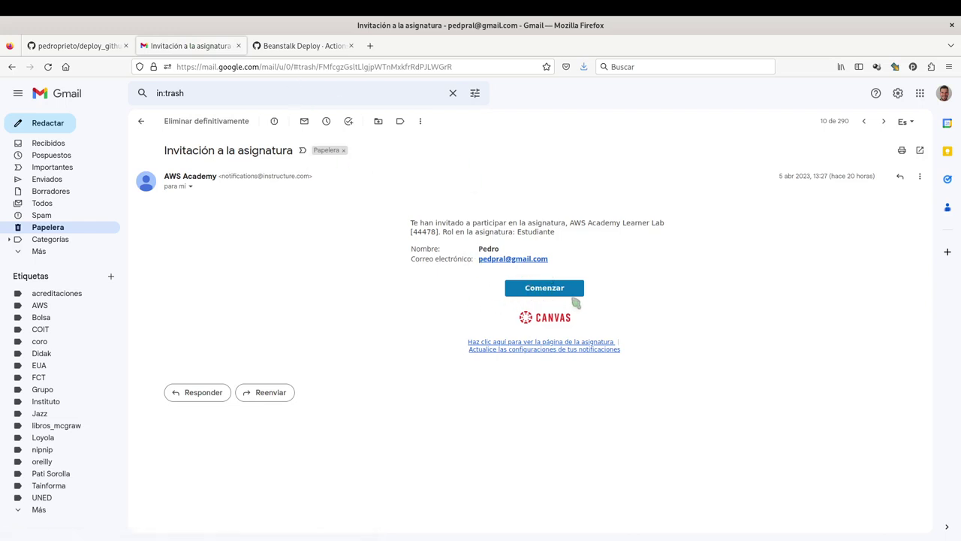
pyautogui.click(545, 291)
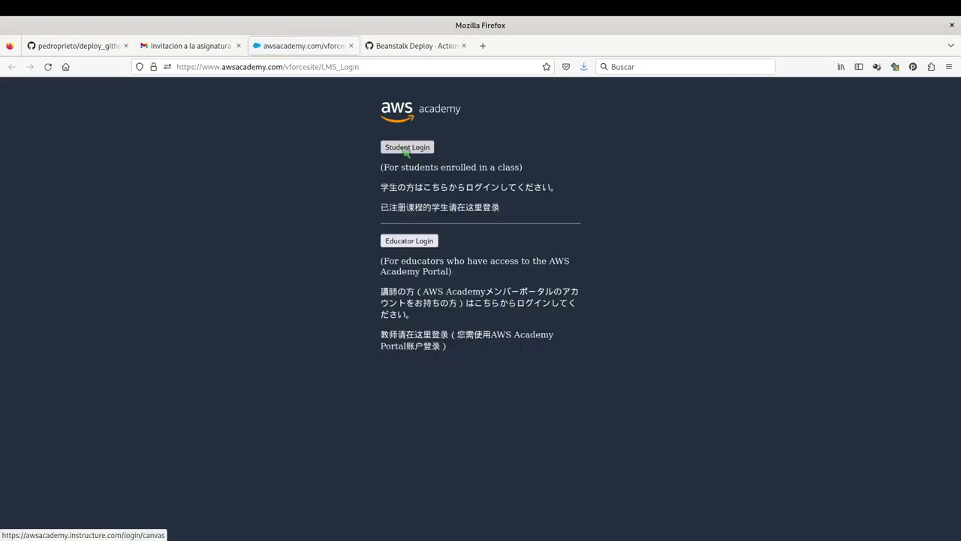
pyautogui.click(421, 149)
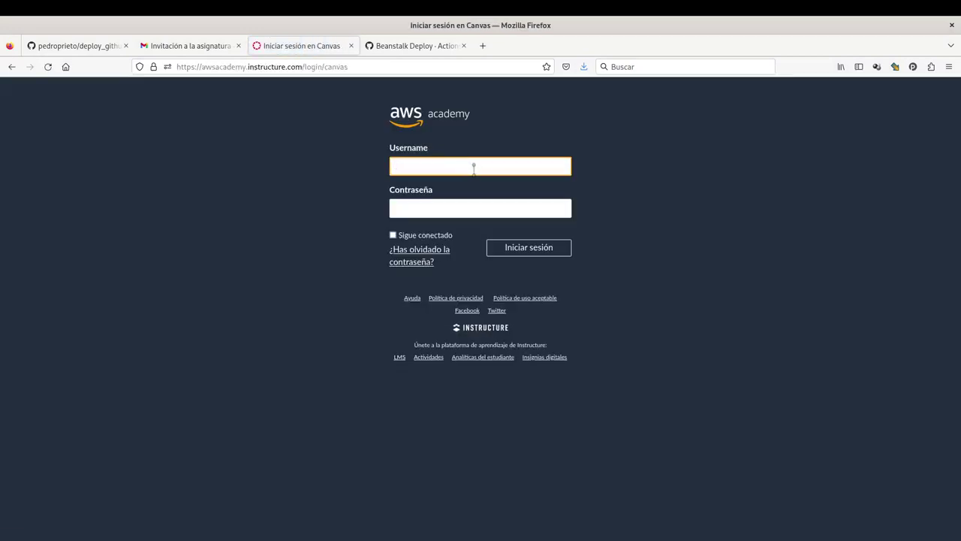
pyautogui.write('pedpral')
pyautogui.press('Down')
pyautogui.press('Return')
pyautogui.click(450, 208)
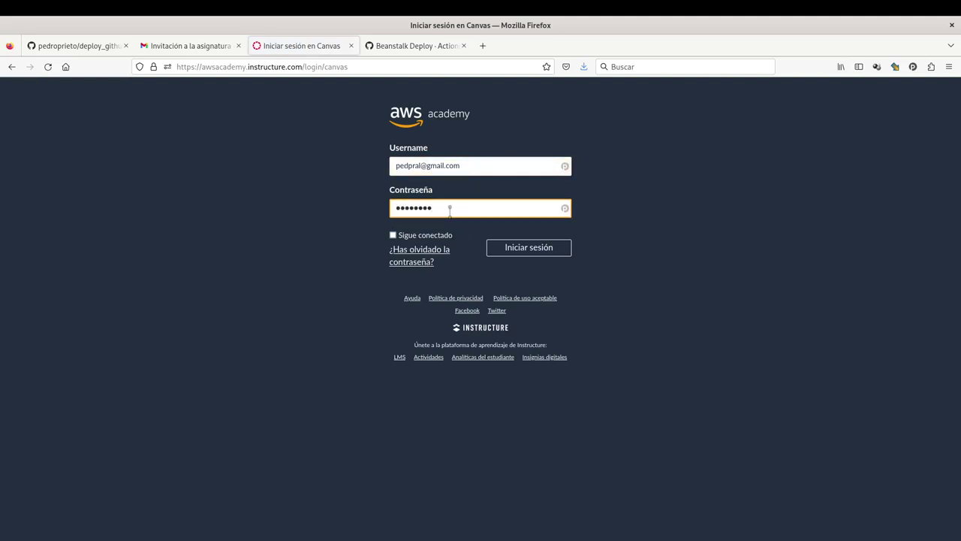
pyautogui.click(547, 250)
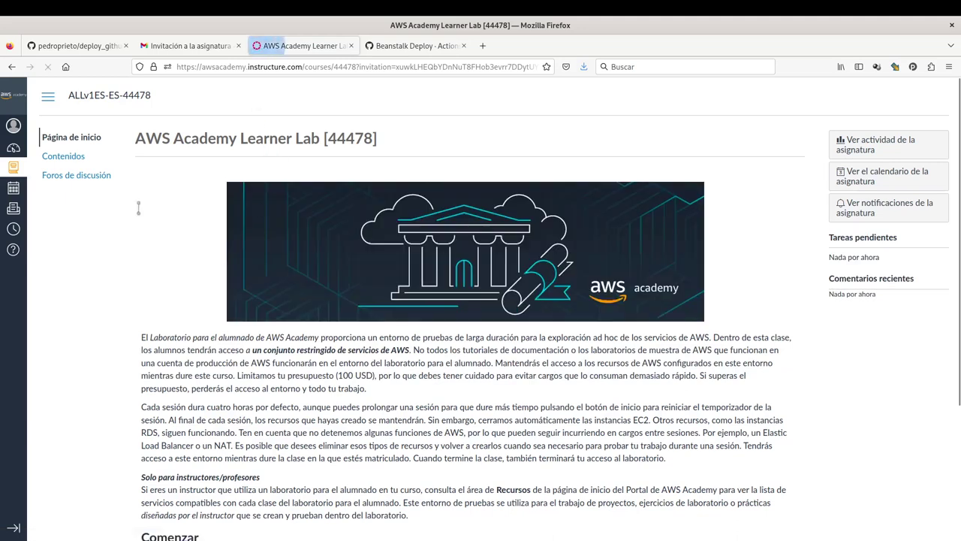
# Open the learner lab from Contenidos and start the lab session.
pyautogui.click(64, 156)
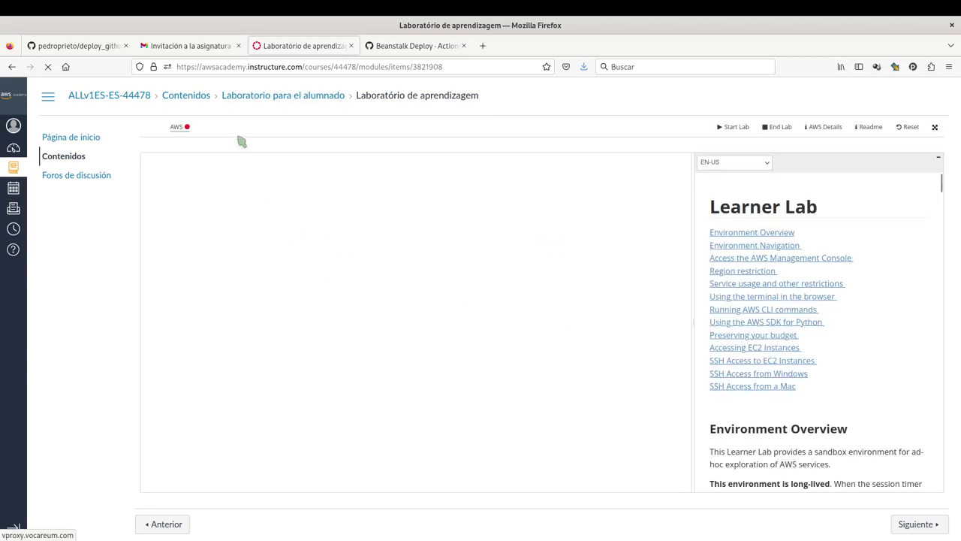
pyautogui.click(180, 131)
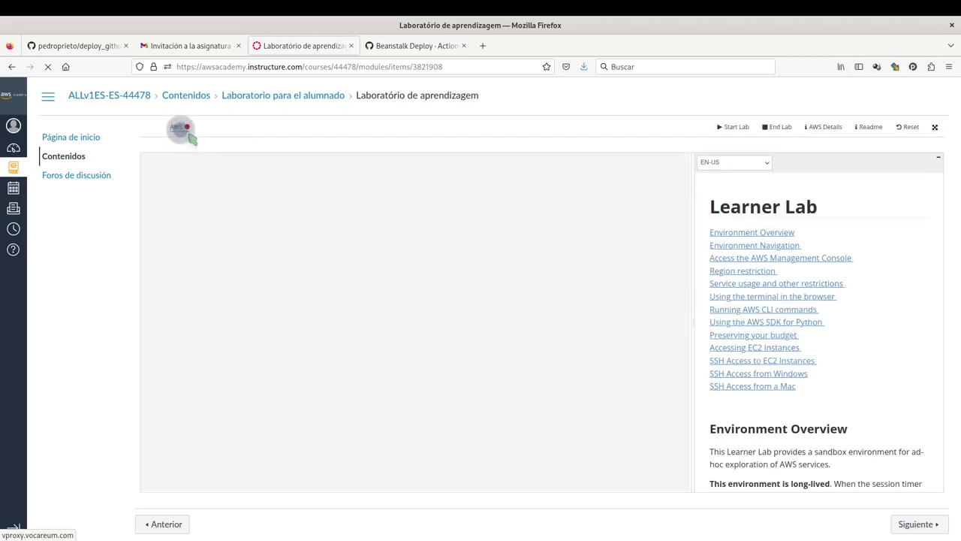
pyautogui.click(737, 138)
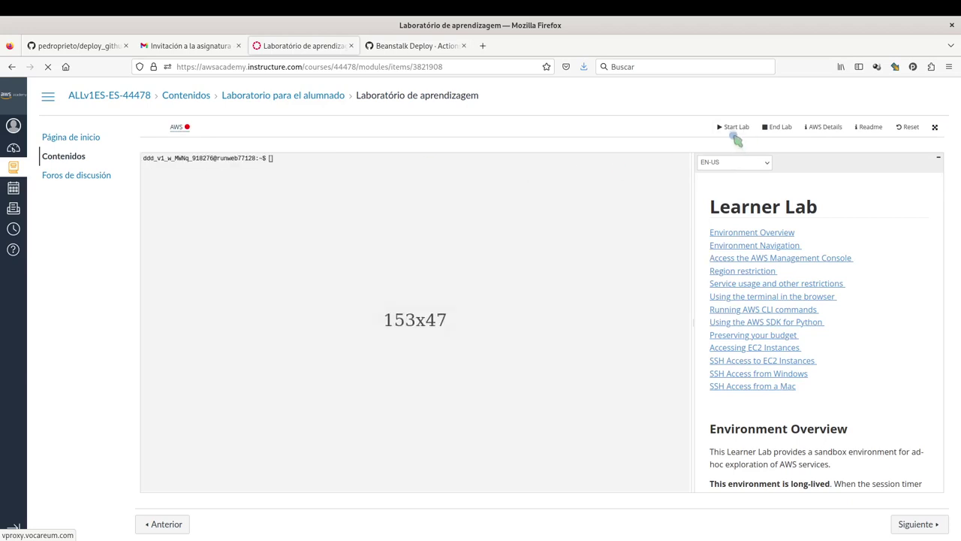
pyautogui.click(736, 139)
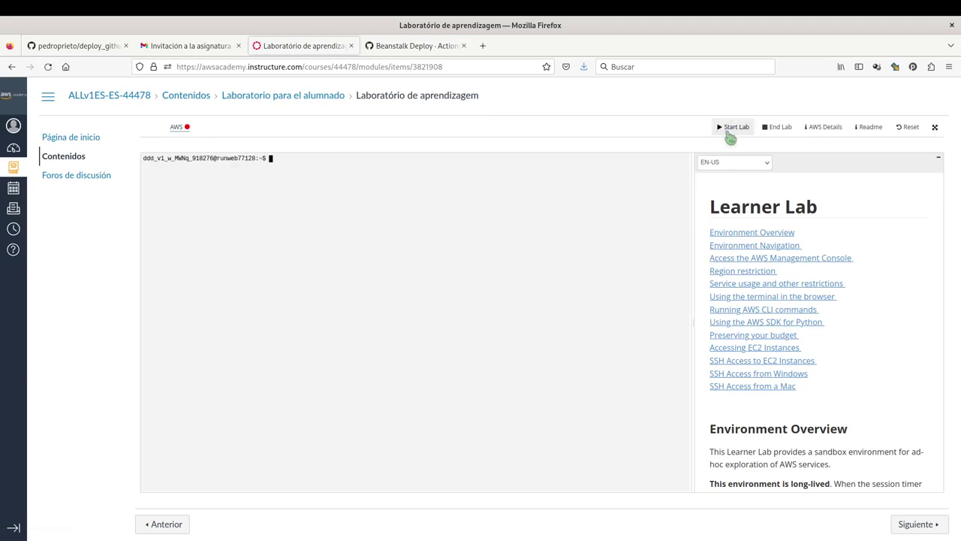
pyautogui.click(730, 138)
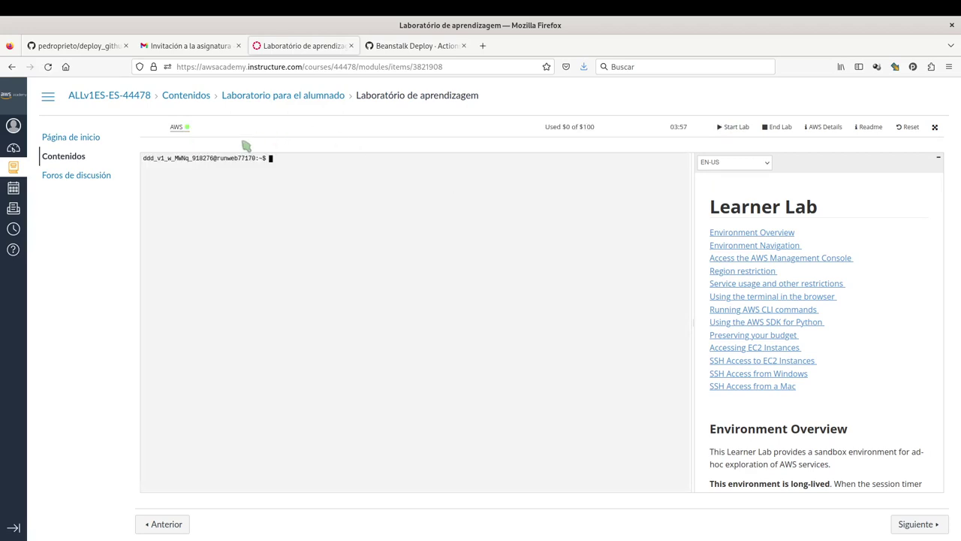
# Once the AWS indicator is ready, open the us-east-1 AWS Management Console.
pyautogui.click(190, 129)
pyautogui.click(684, 139)
pyautogui.click(181, 133)
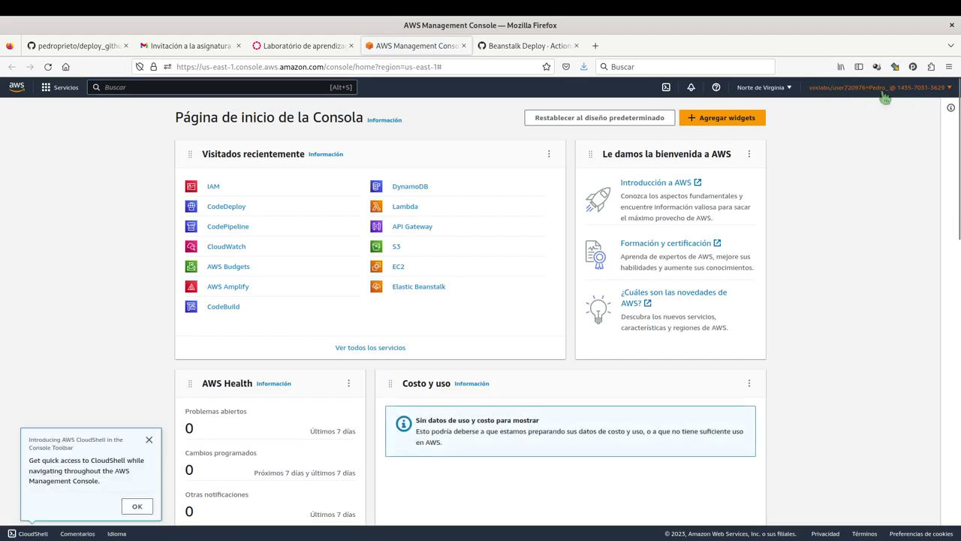
# Search 'bean' in the console search bar and open the Elastic Beanstalk service.
pyautogui.click(867, 91)
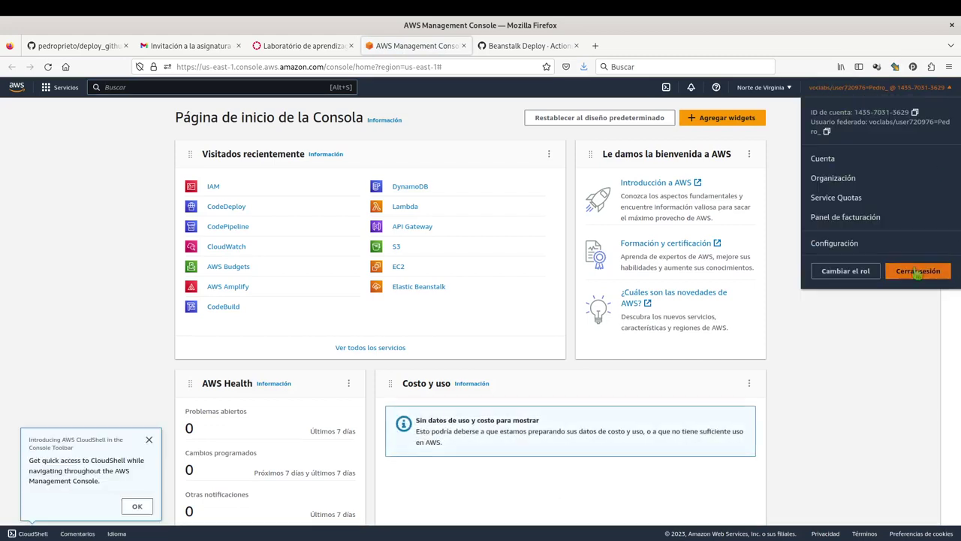
pyautogui.click(839, 340)
pyautogui.click(317, 49)
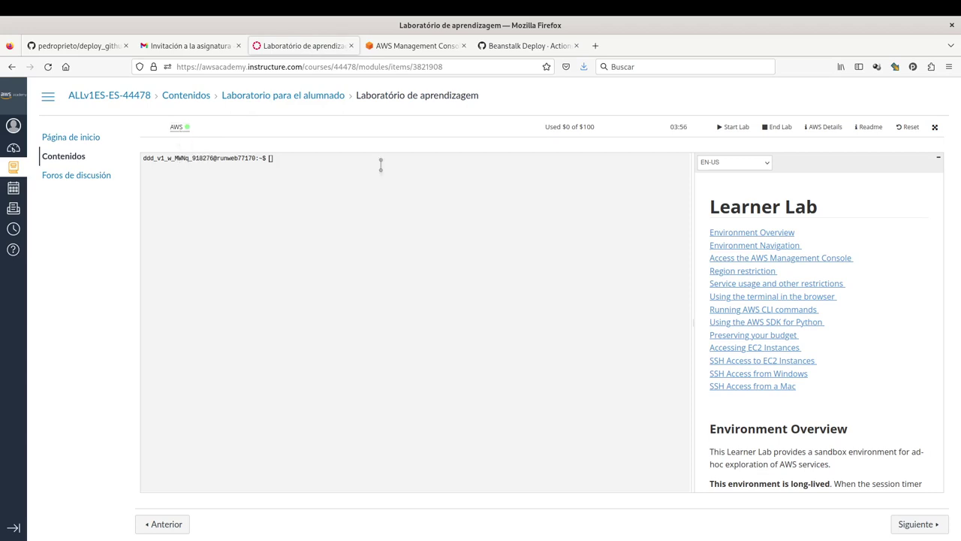
pyautogui.click(409, 47)
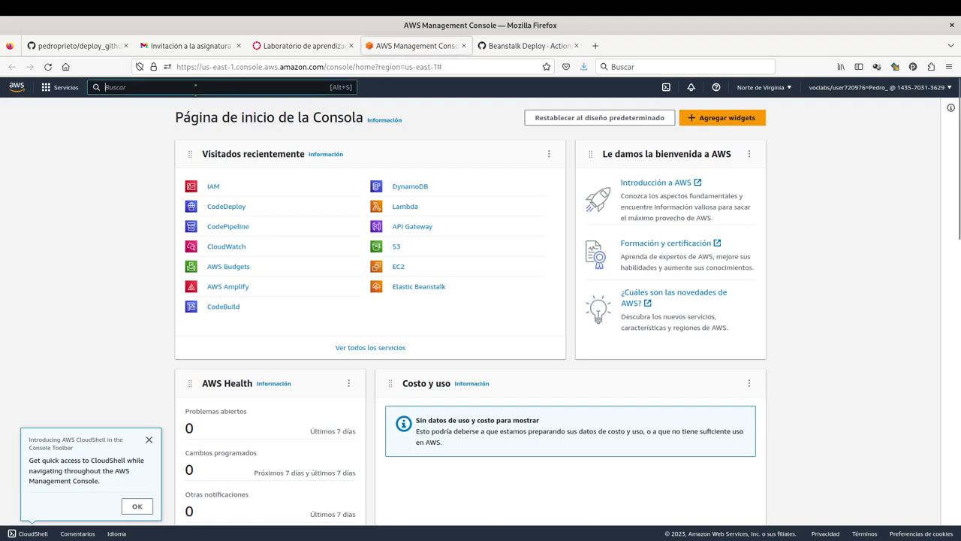
pyautogui.write('beanst')
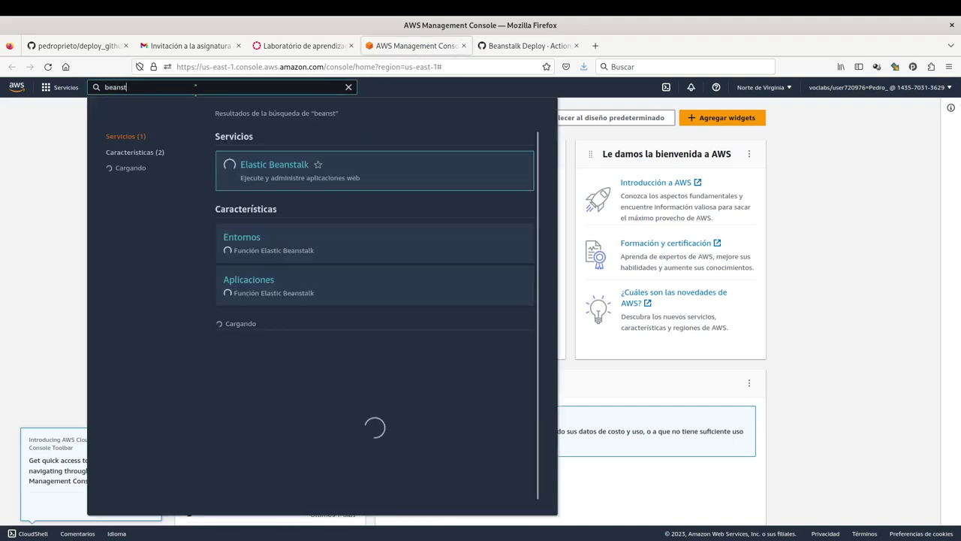
pyautogui.click(294, 169)
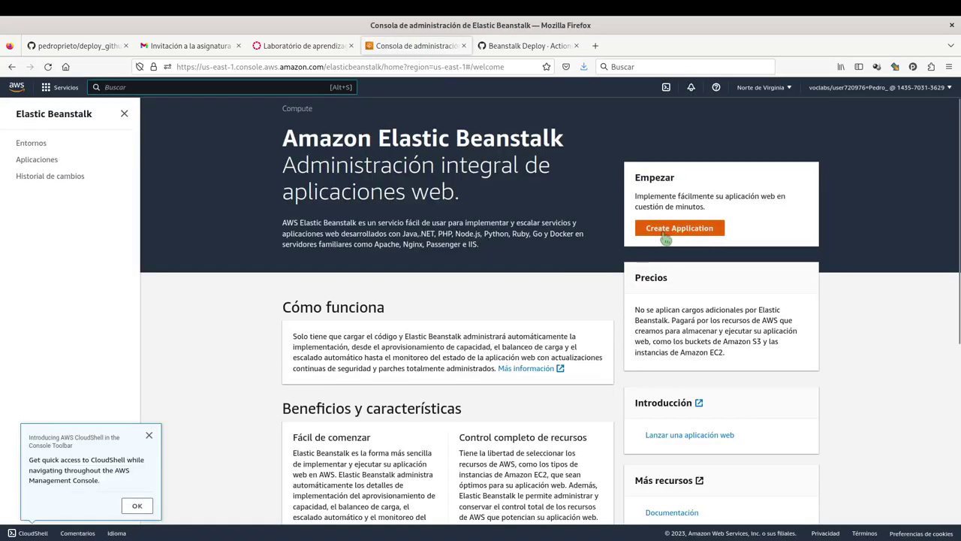
# Start a new Beanstalk application and choose Node.js as its platform.
pyautogui.click(680, 231)
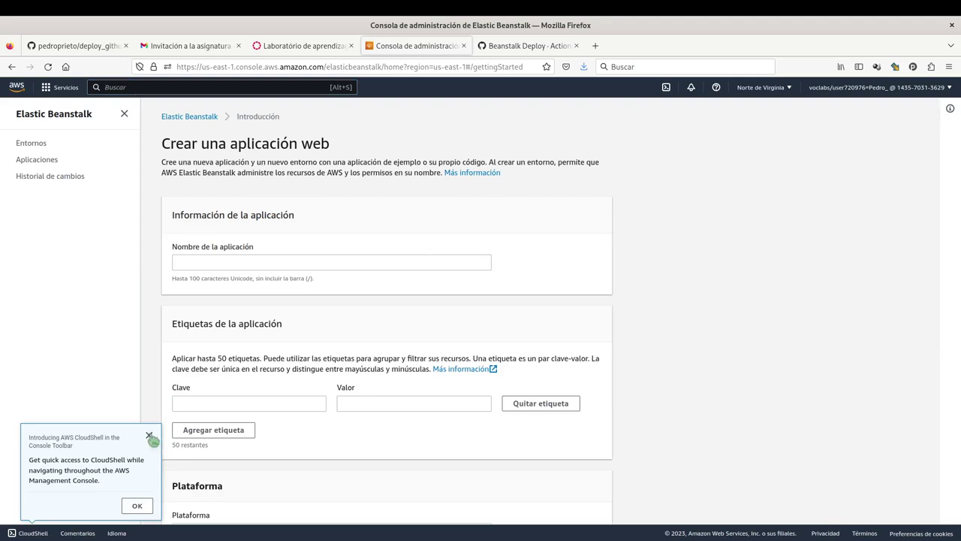
pyautogui.click(149, 435)
pyautogui.click(267, 264)
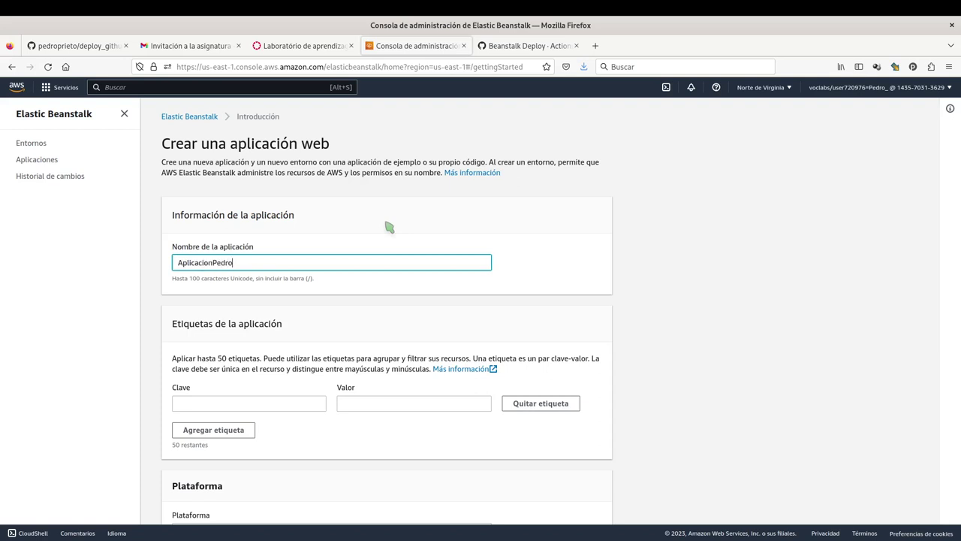
pyautogui.scroll(-2, 281, 296)
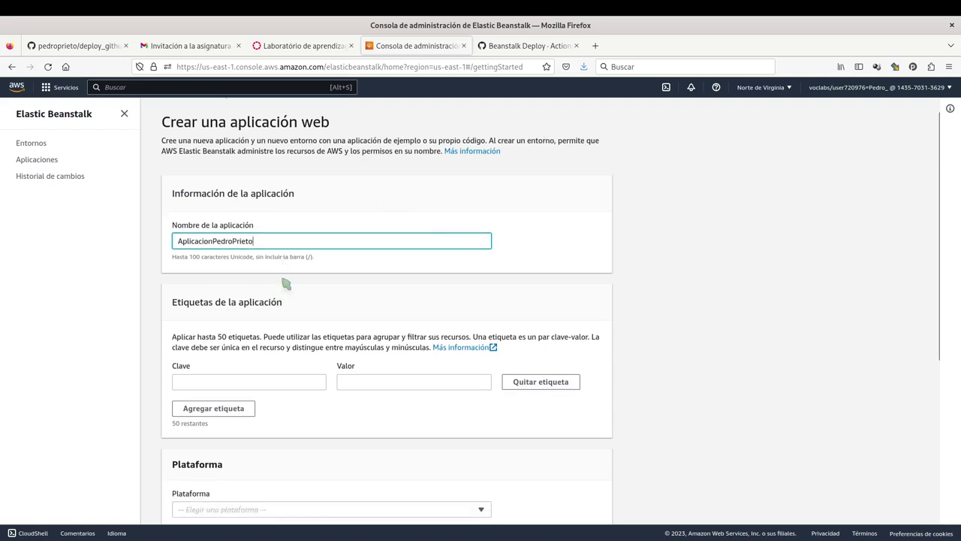
pyautogui.scroll(-3, 313, 198)
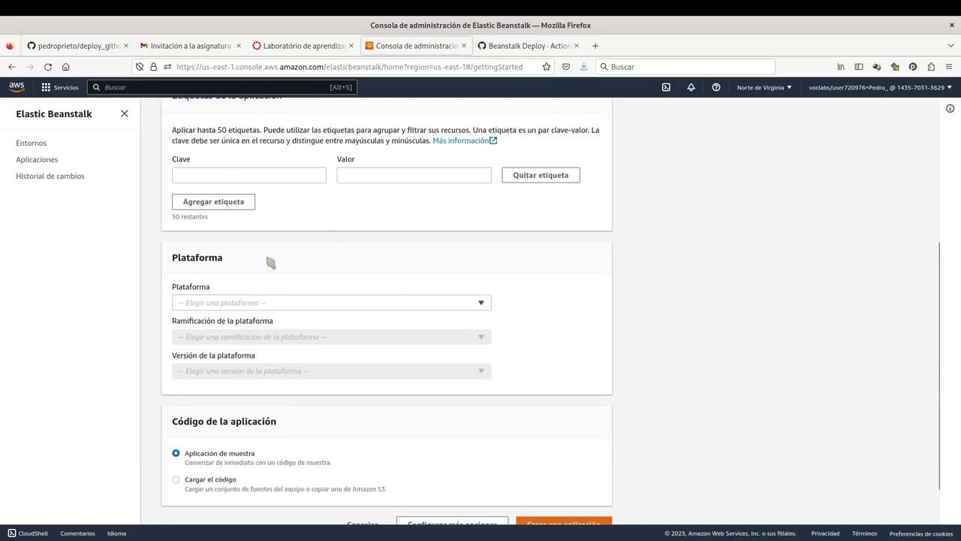
pyautogui.scroll(-1, 298, 290)
pyautogui.click(261, 250)
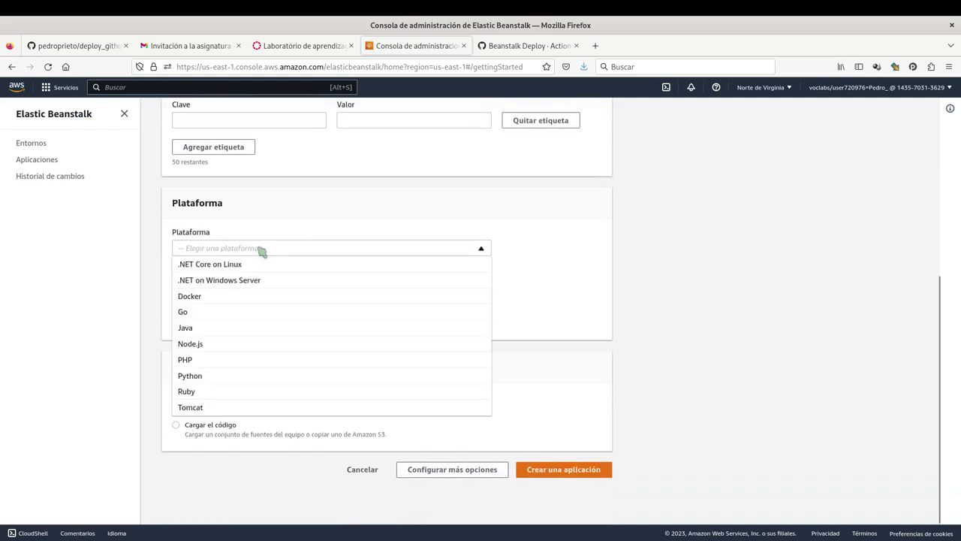
pyautogui.click(226, 346)
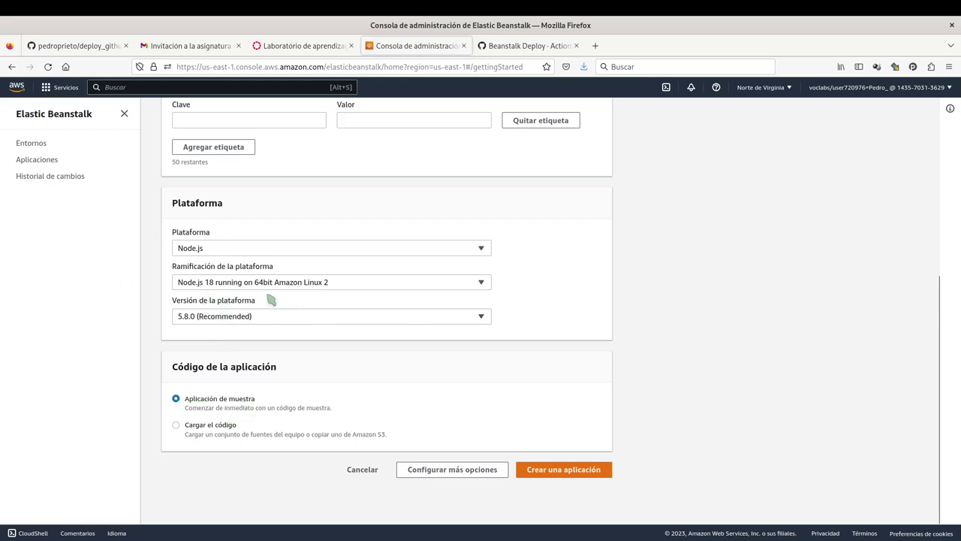
# Keep Node.js 18 with sample code and open Configurar más opciones.
pyautogui.scroll(5, 350, 322)
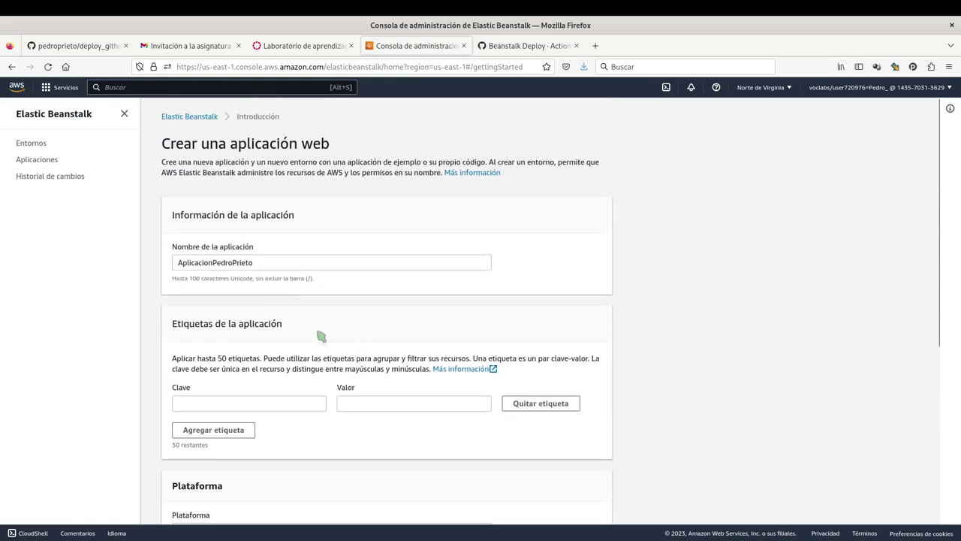
pyautogui.scroll(-5, 337, 278)
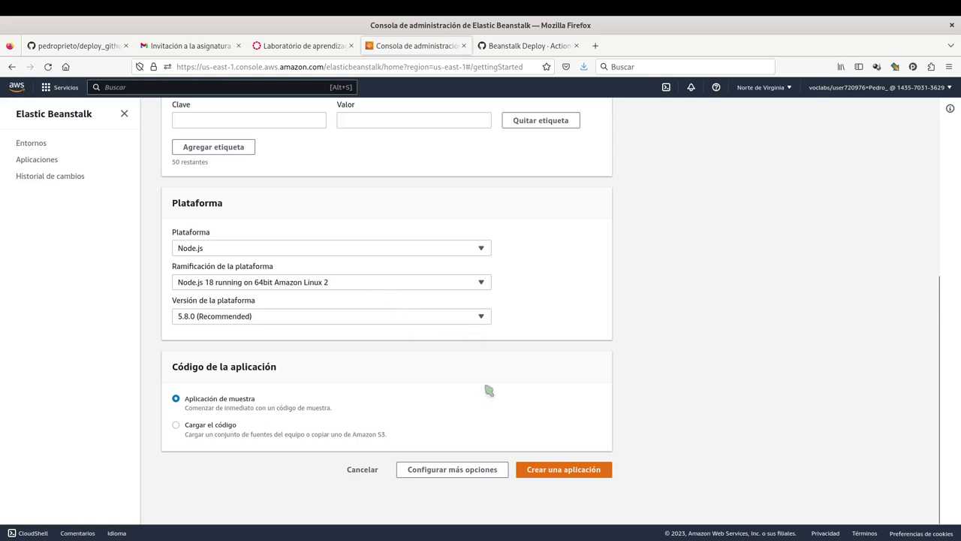
pyautogui.click(433, 474)
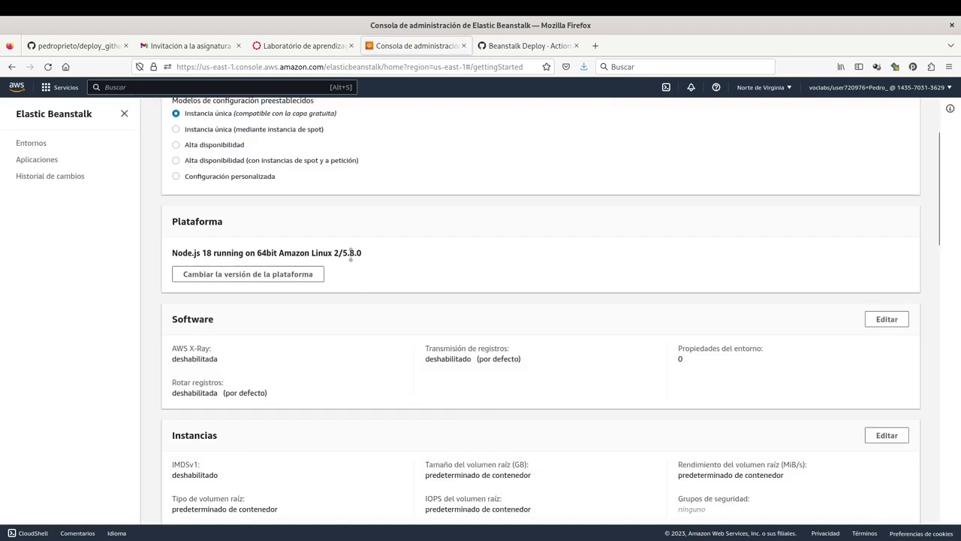
# Scroll through the configuration review and edit the Seguridad section.
pyautogui.scroll(-3, 412, 238)
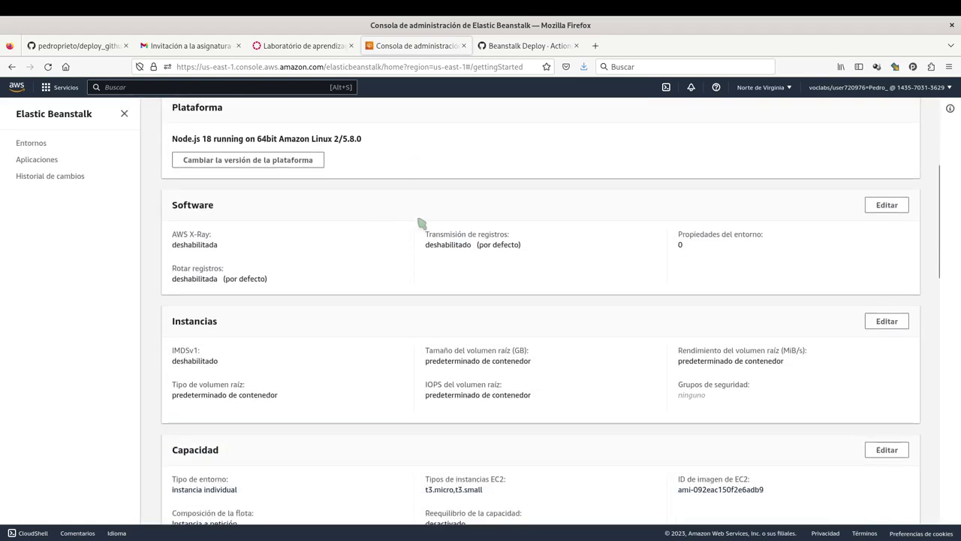
pyautogui.scroll(-9, 426, 225)
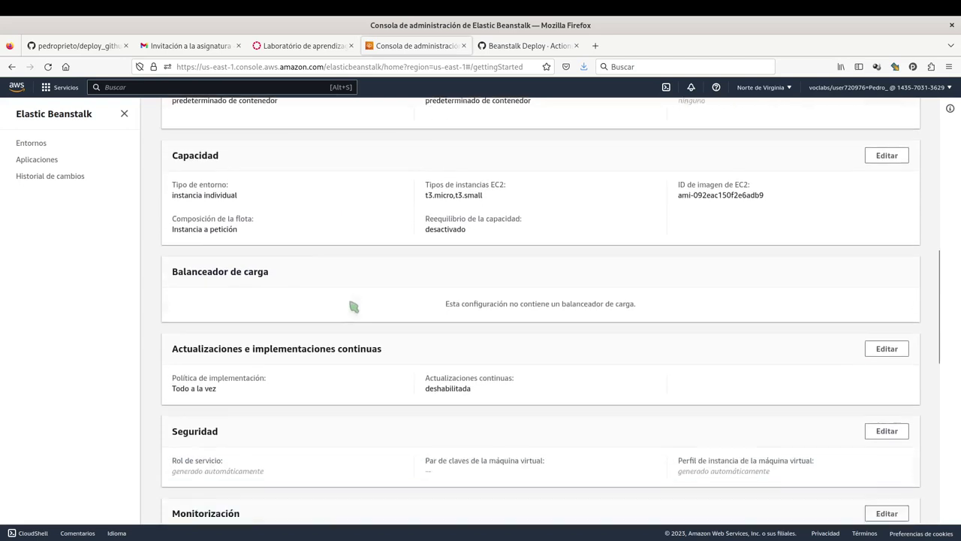
pyautogui.scroll(-3, 316, 286)
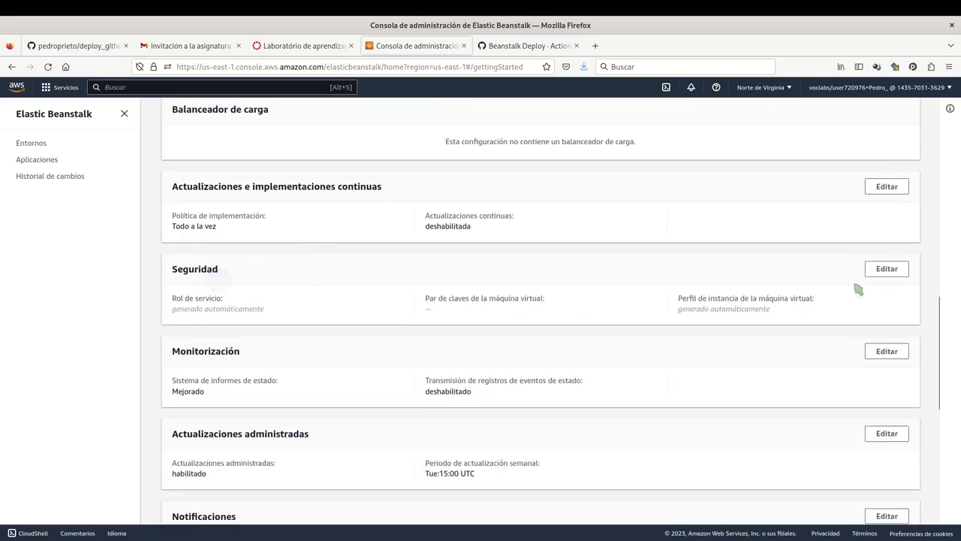
pyautogui.click(894, 274)
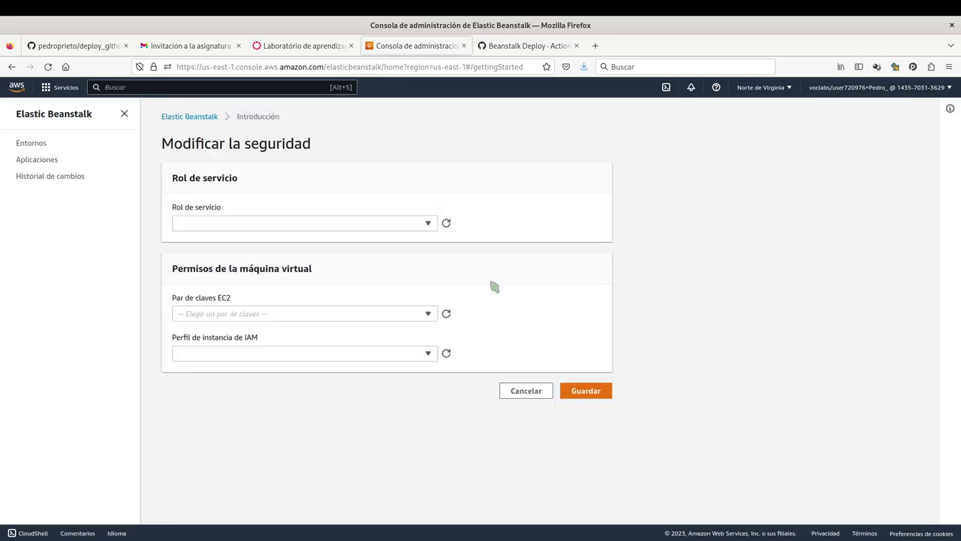
# Choose LabRole as Rol de servicio and LabInstanceProfile as Perfil de instancia de IAM, then save.
pyautogui.click(257, 223)
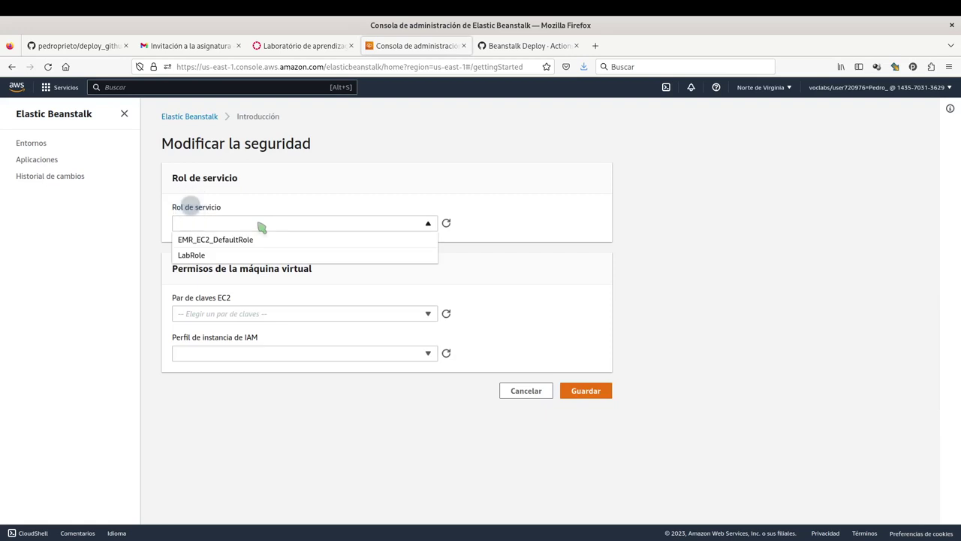
pyautogui.click(208, 256)
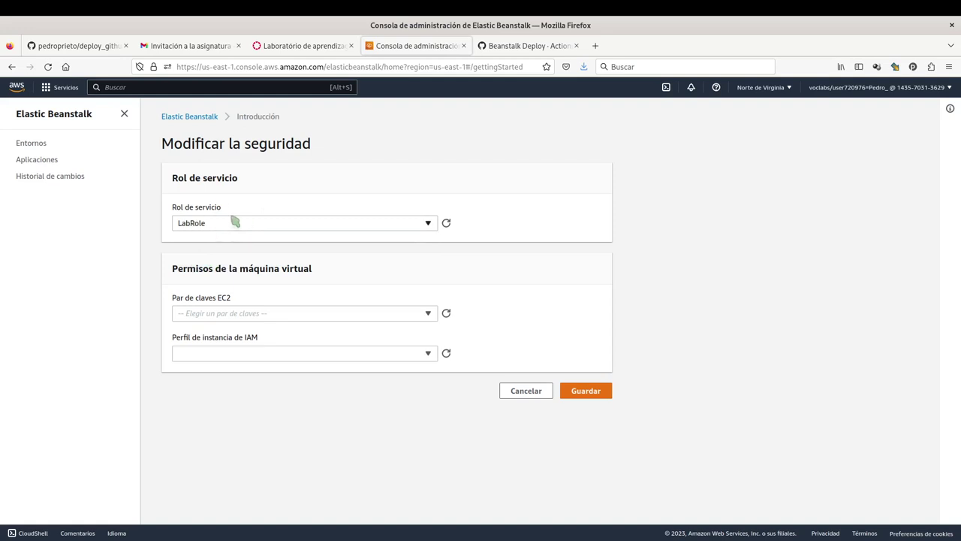
pyautogui.click(218, 347)
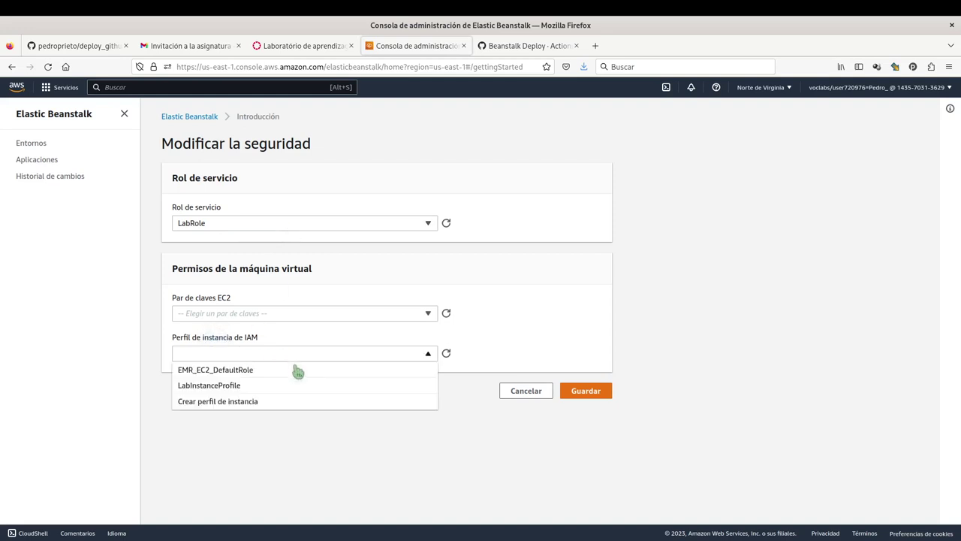
pyautogui.click(242, 387)
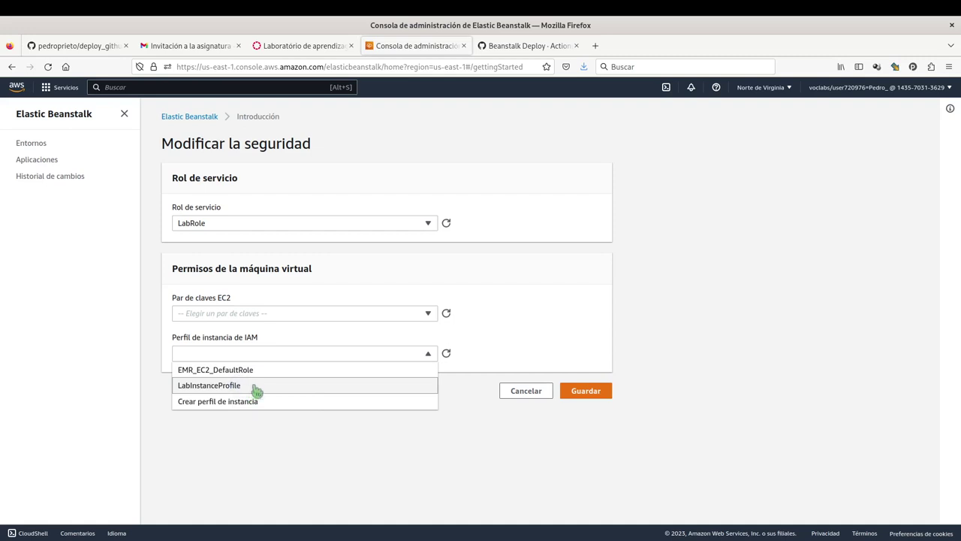
pyautogui.click(256, 387)
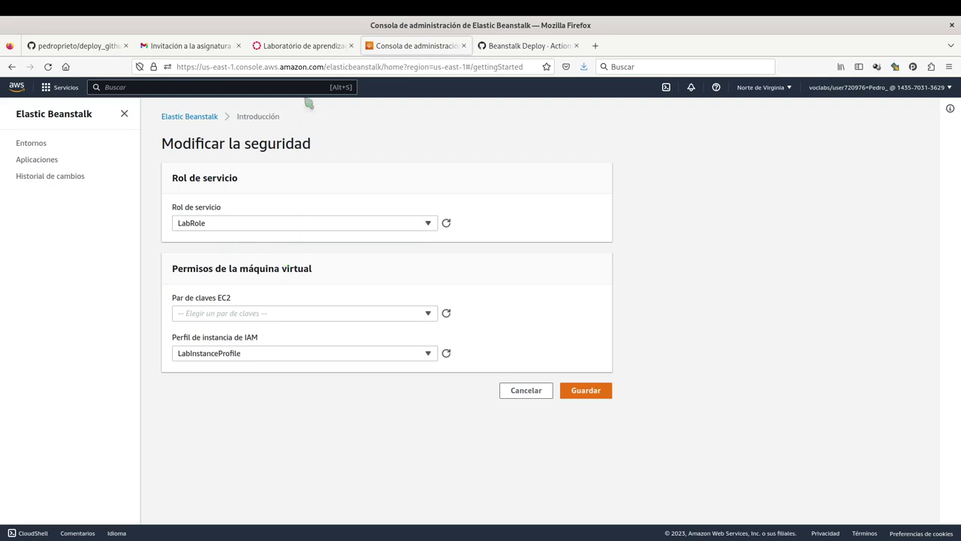
pyautogui.click(223, 225)
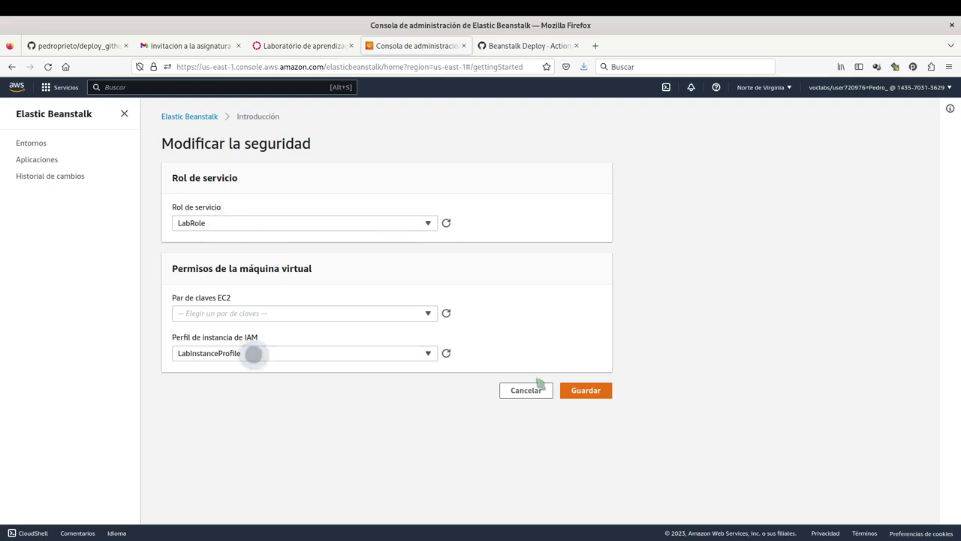
pyautogui.click(587, 393)
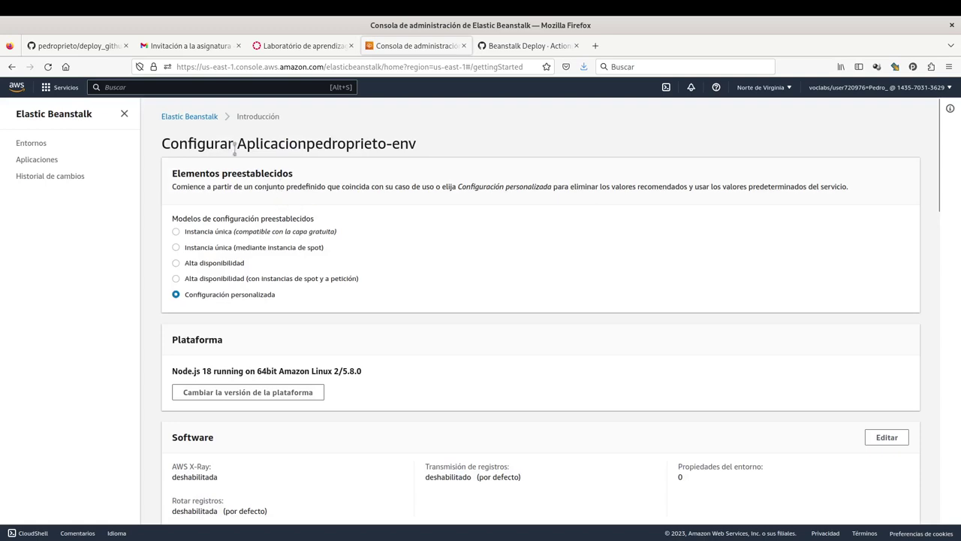
# Create the application with its environment, then return to the GitHub repository tab.
pyautogui.scroll(-15, 420, 273)
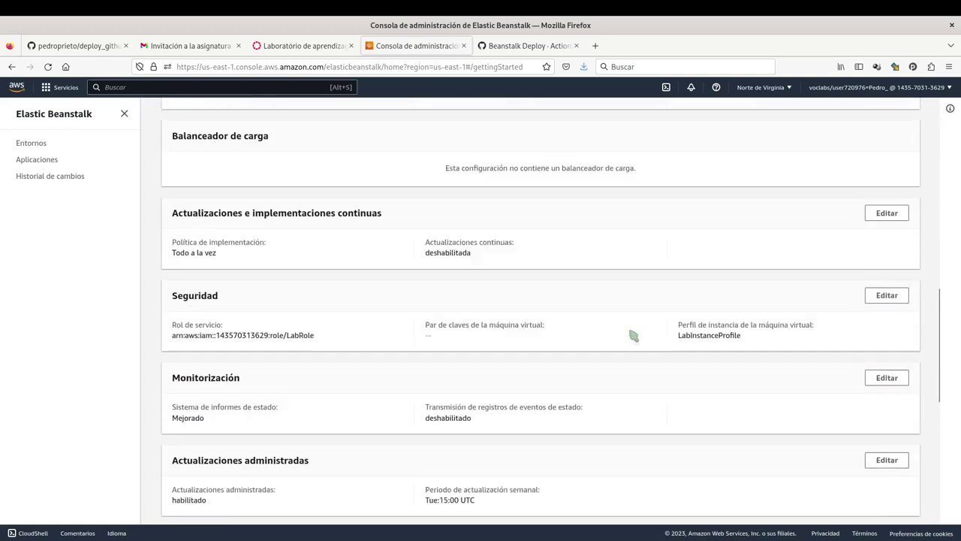
pyautogui.scroll(-10, 633, 336)
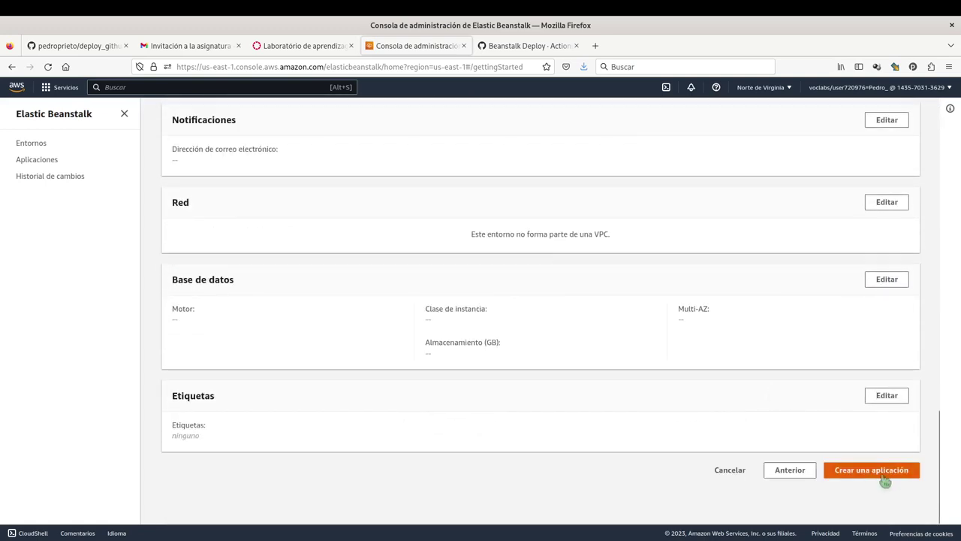
pyautogui.click(877, 476)
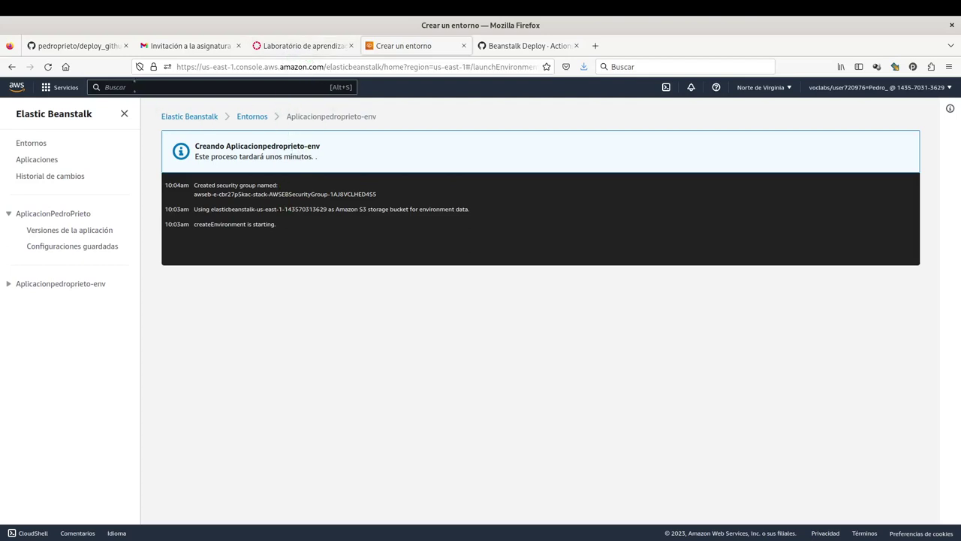
pyautogui.click(84, 46)
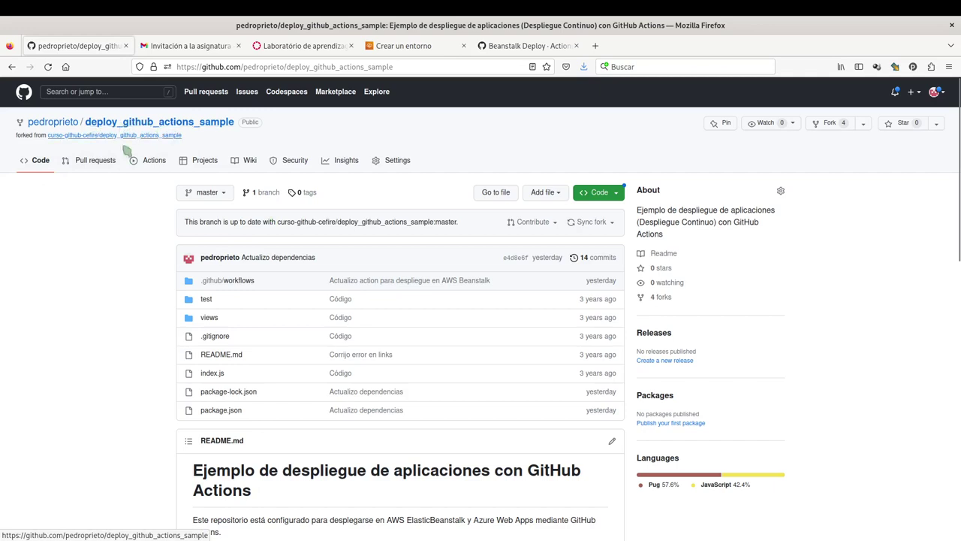
# Enable workflows for the forked deploy_github_actions_sample repo on the Actions tab, then open Settings.
pyautogui.click(154, 164)
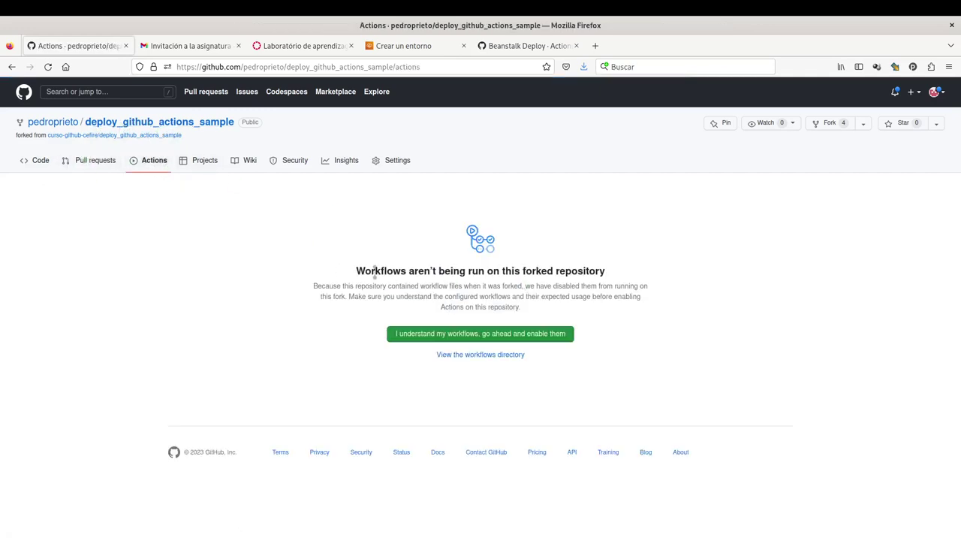
pyautogui.doubleClick(361, 271)
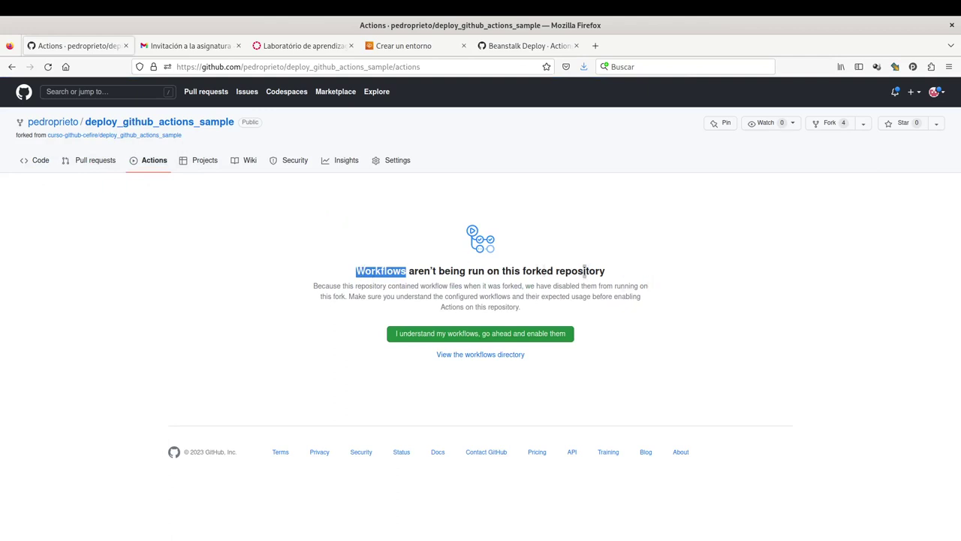
pyautogui.doubleClick(537, 271)
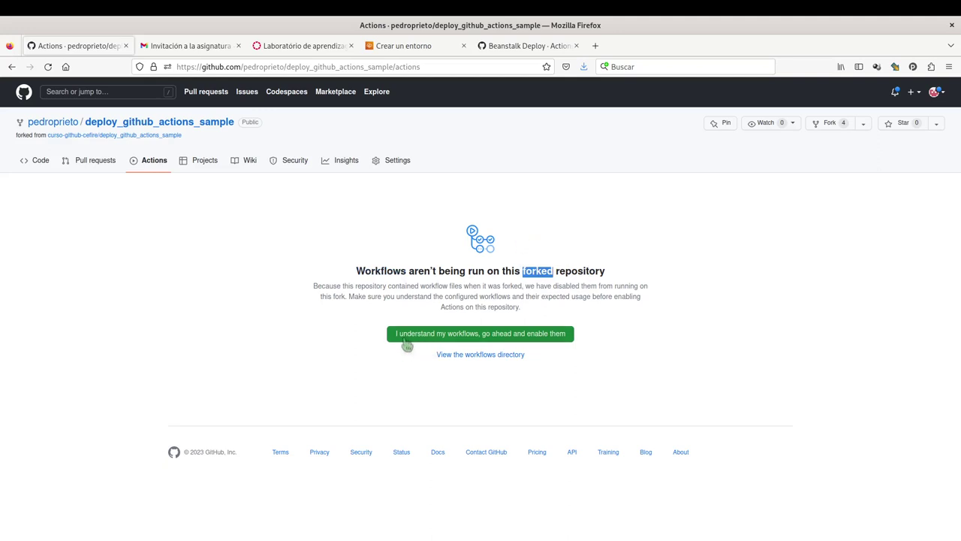
pyautogui.click(417, 339)
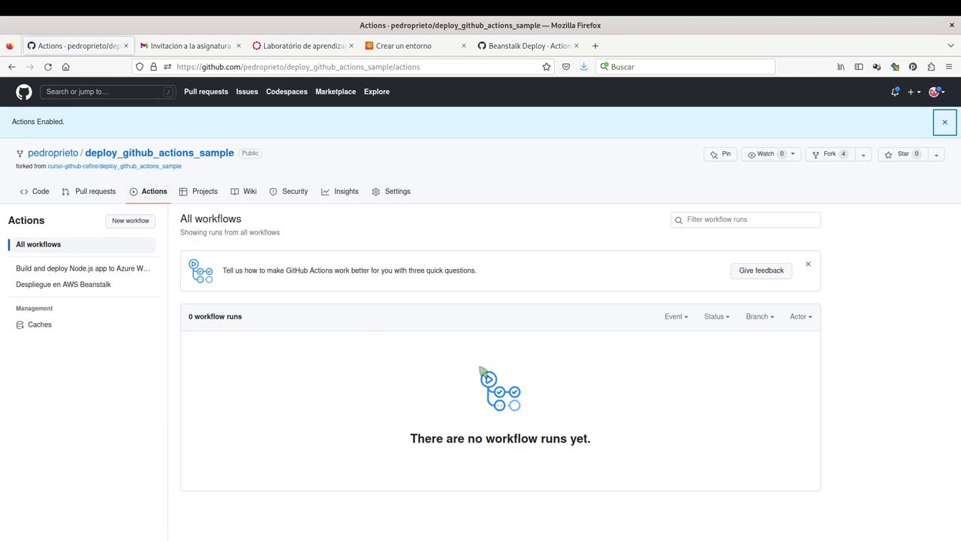
pyautogui.click(403, 195)
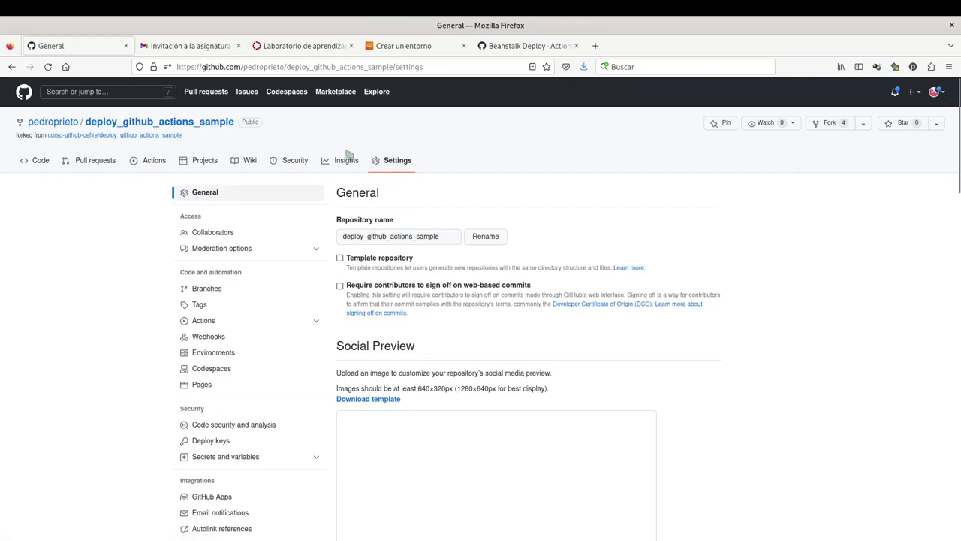
# Open a New repository secret under Secrets and variables > Actions, then switch to awsbeanstalk.yml.
pyautogui.click(401, 169)
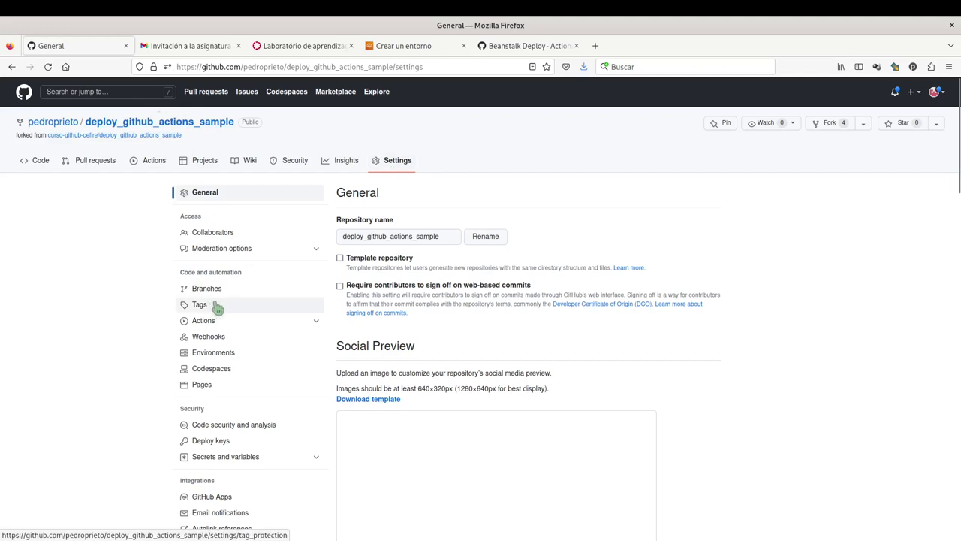
pyautogui.scroll(-3, 225, 300)
pyautogui.scroll(2, 253, 266)
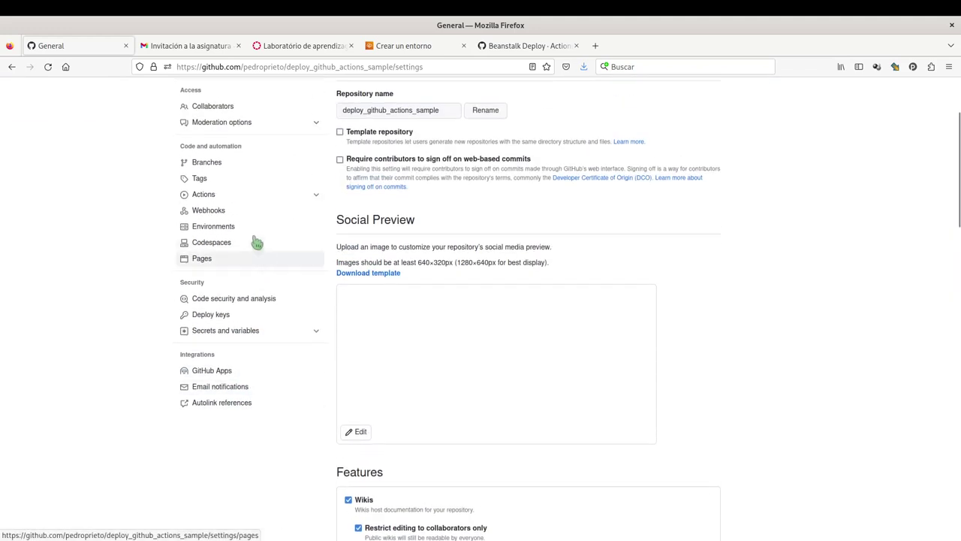
pyautogui.click(260, 336)
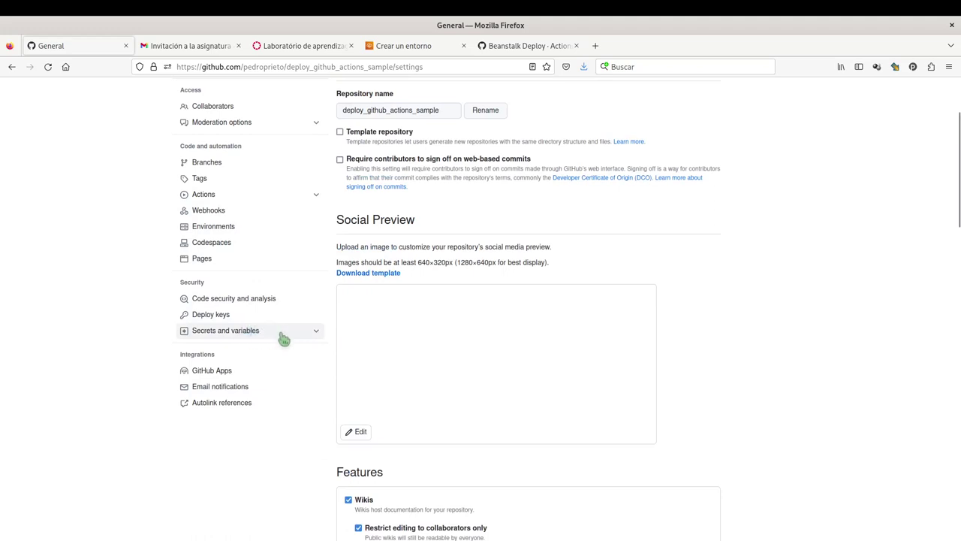
pyautogui.click(279, 337)
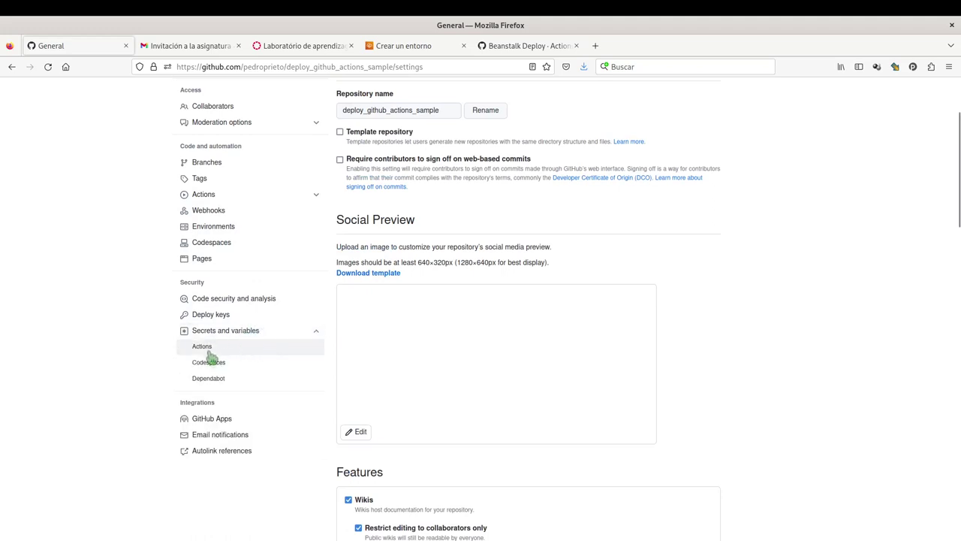
pyautogui.click(212, 353)
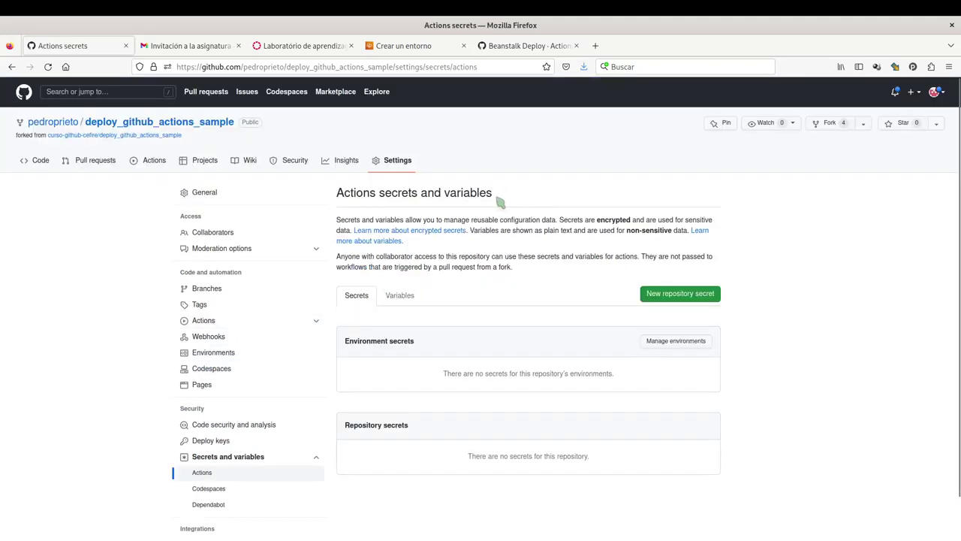
pyautogui.click(361, 305)
pyautogui.click(685, 304)
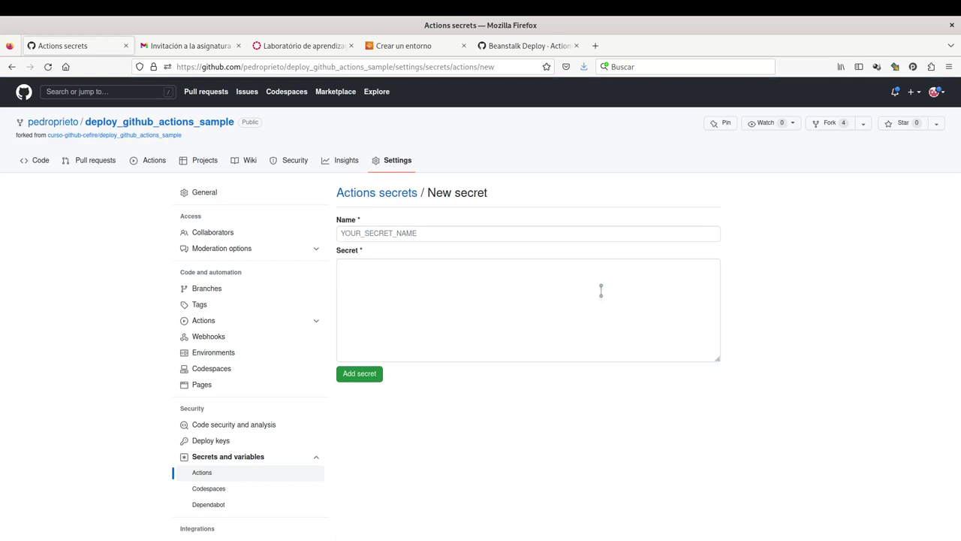
pyautogui.hotkey('alt', 'Tab')
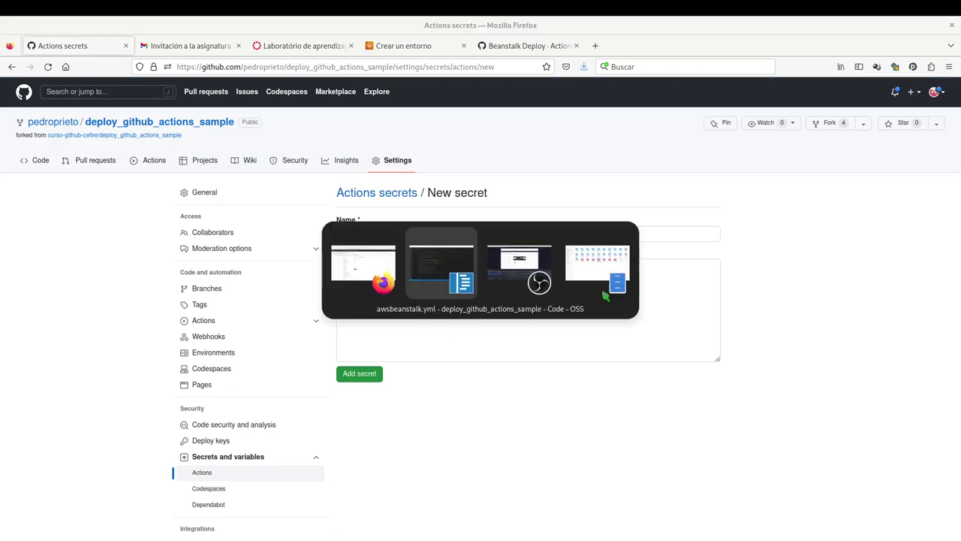
# Select and copy the AWS_ACCESS_KEY_ID secret name from line 35 of awsbeanstalk.yml.
pyautogui.click(304, 232)
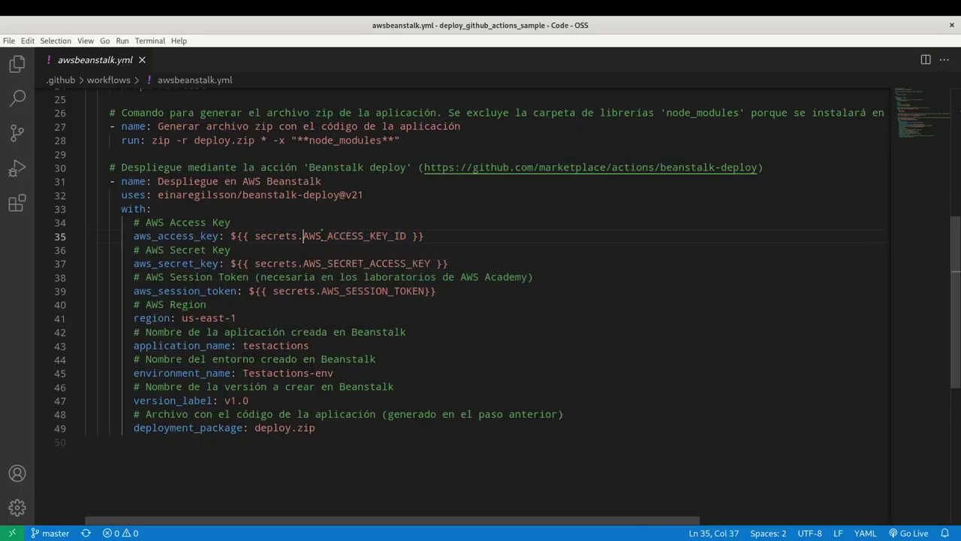
pyautogui.moveTo(305, 239); pyautogui.dragTo(414, 237)
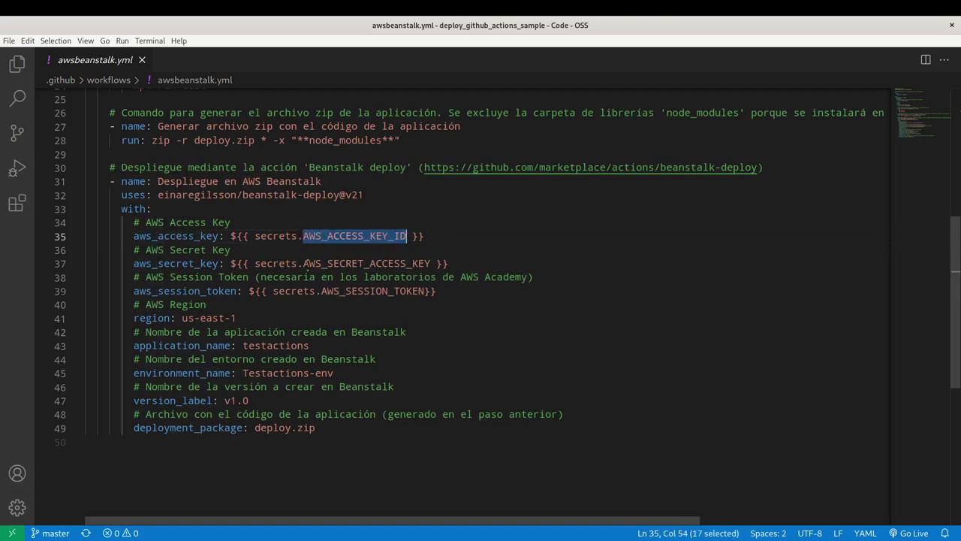
pyautogui.moveTo(304, 263); pyautogui.dragTo(431, 262)
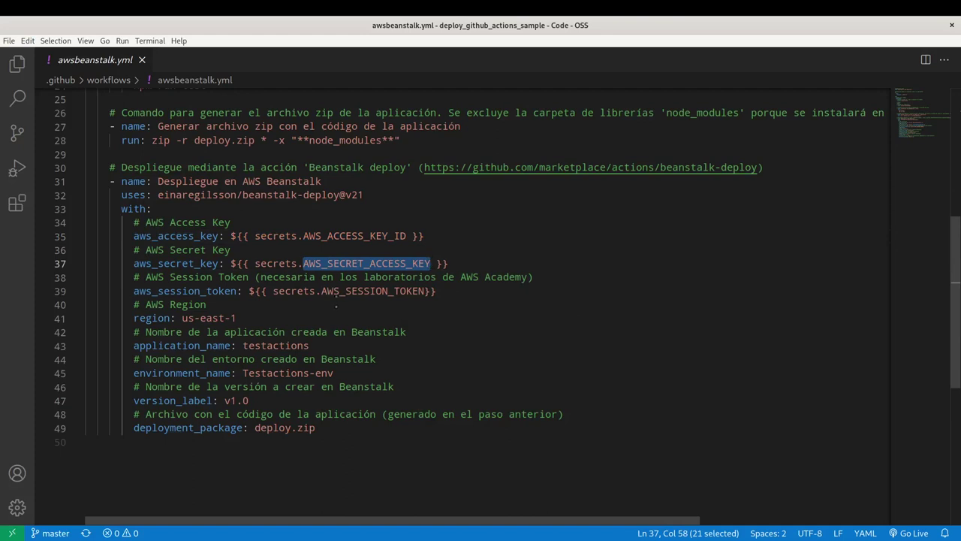
pyautogui.moveTo(322, 291); pyautogui.dragTo(426, 290)
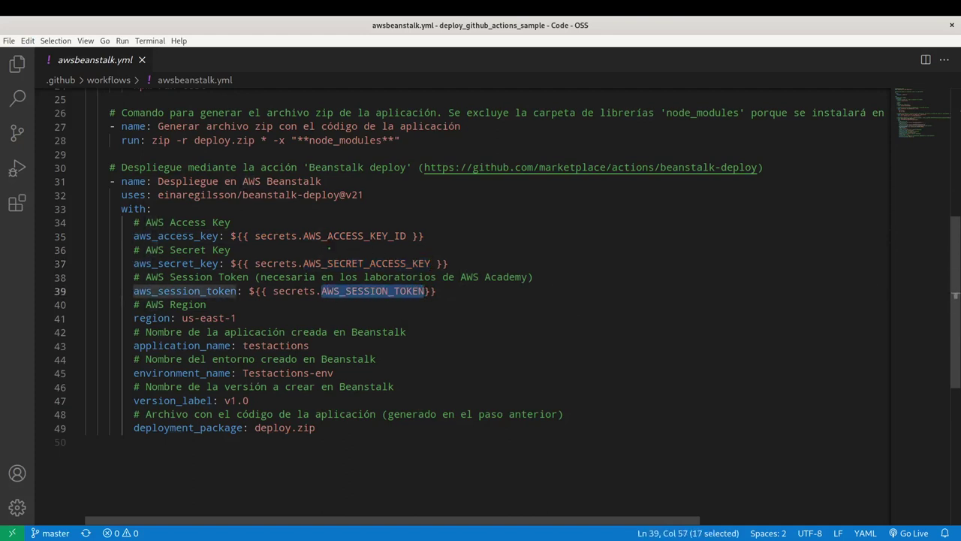
pyautogui.moveTo(305, 236); pyautogui.dragTo(406, 236)
pyautogui.hotkey('ctrl', 'c')
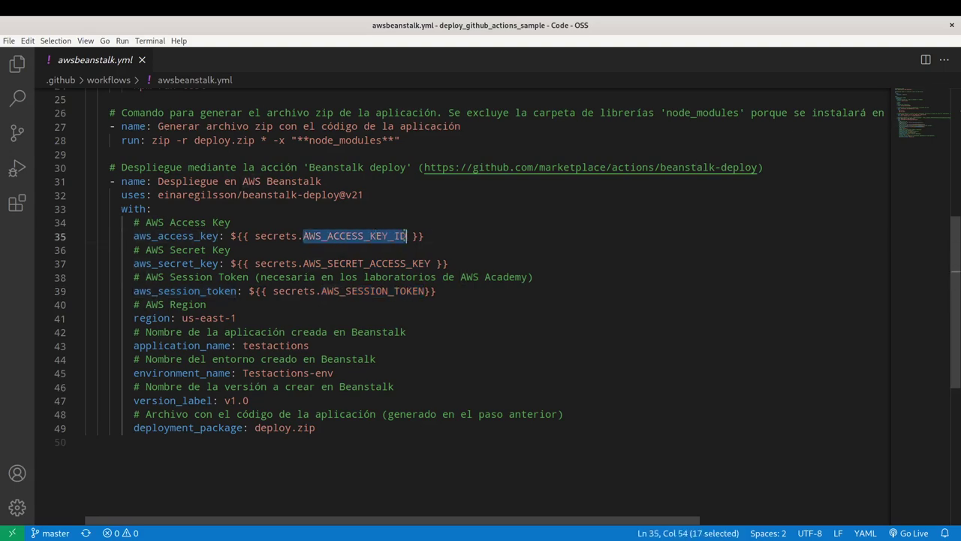
pyautogui.hotkey('alt', 'Tab')
# Name the new GitHub secret AWS_ACCESS_KEY_ID and move to its Secret value box.
pyautogui.click(425, 234)
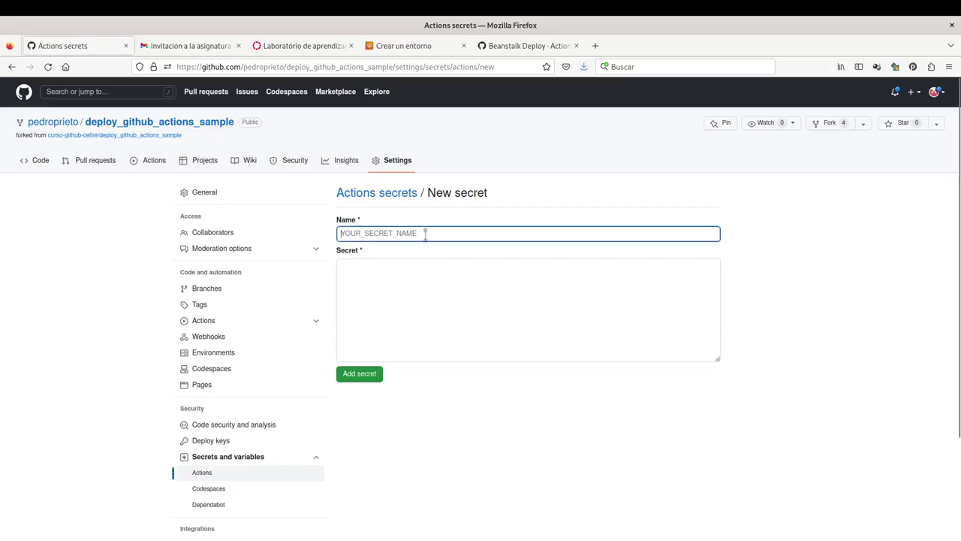
pyautogui.hotkey('ctrl', 'v')
pyautogui.click(421, 253)
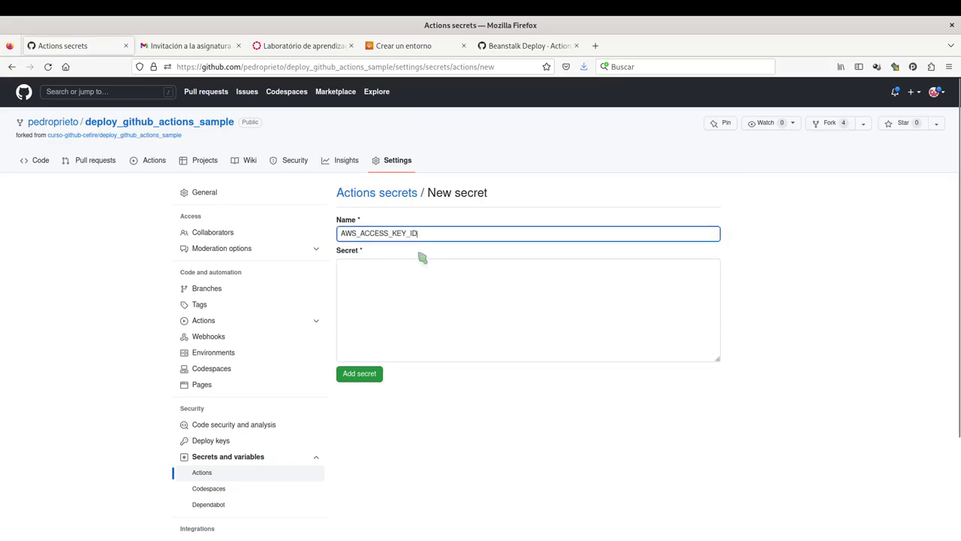
pyautogui.click(374, 288)
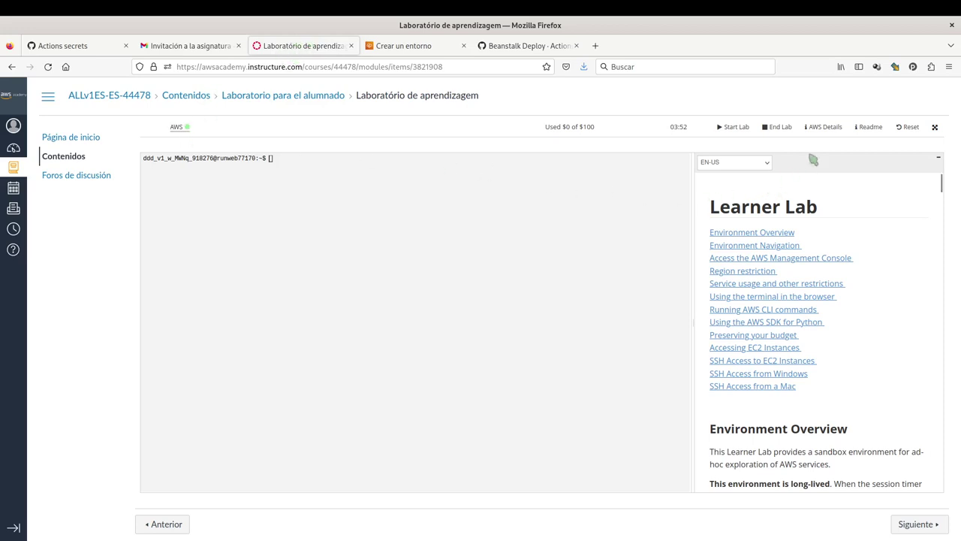
# Reveal the lab's AWS CLI credentials under AWS Details and select the aws_access_key_id value.
pyautogui.click(833, 135)
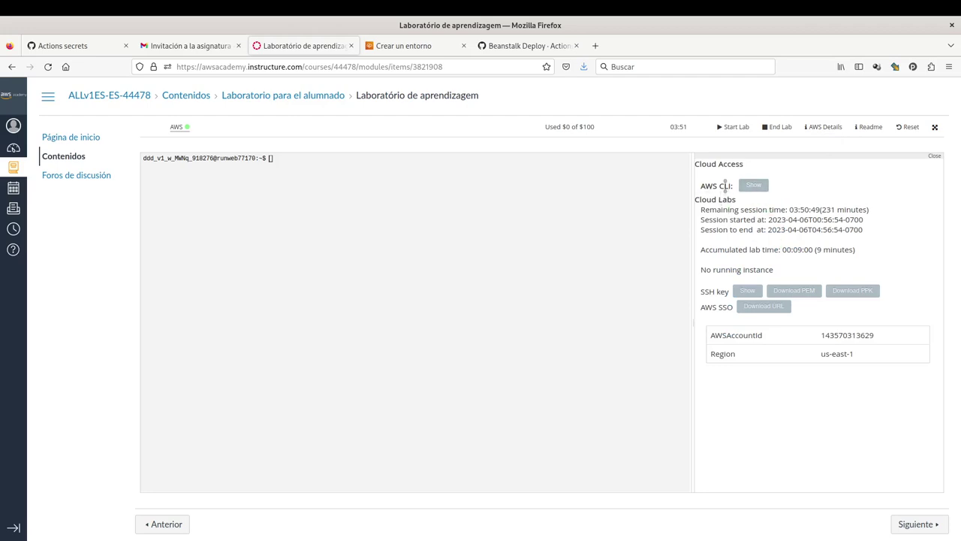
pyautogui.doubleClick(725, 186)
pyautogui.click(760, 189)
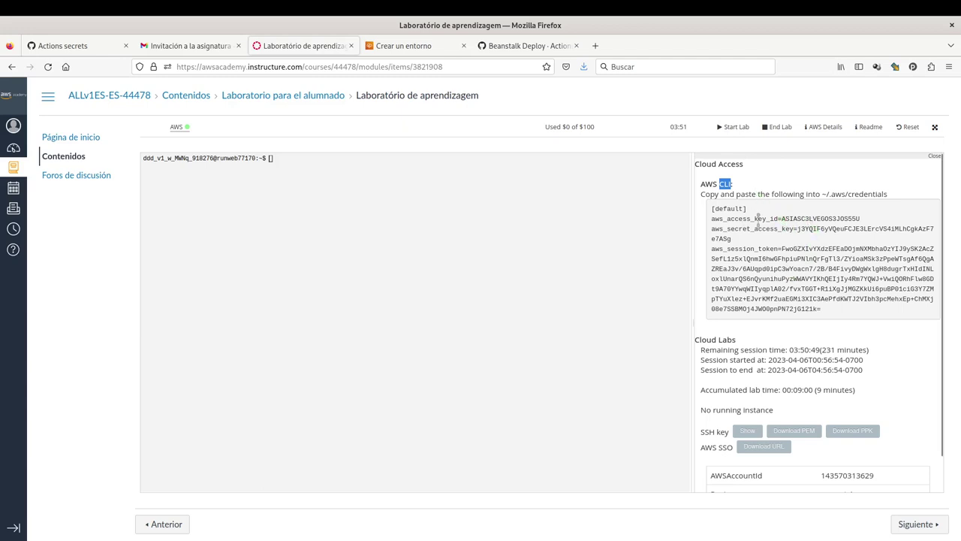
pyautogui.doubleClick(808, 218)
pyautogui.hotkey('ctrl', 'c')
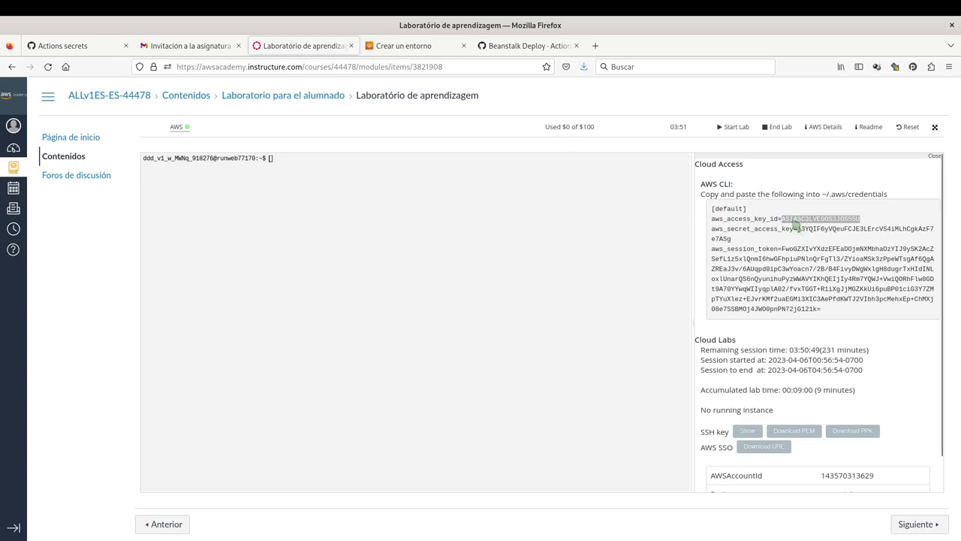
pyautogui.click(528, 45)
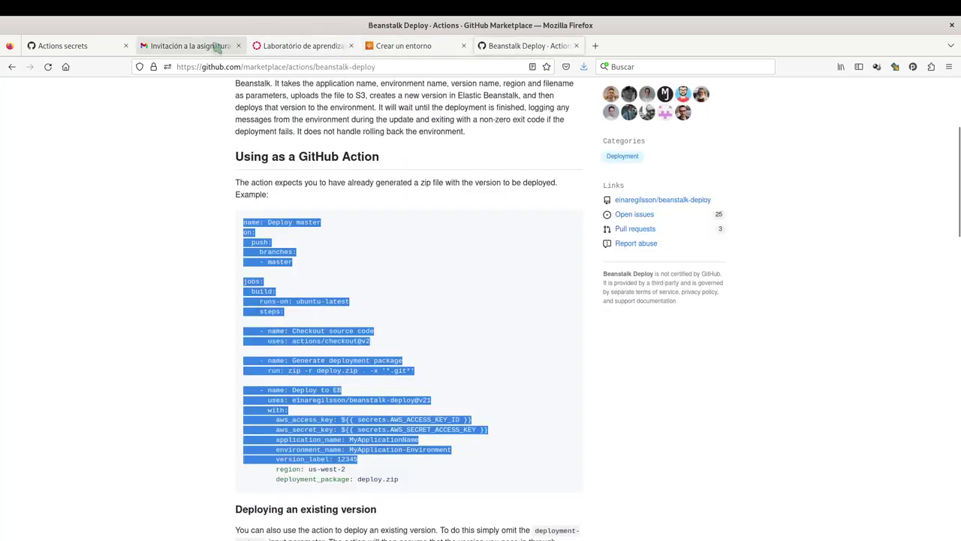
# Paste the access key id as the AWS_ACCESS_KEY_ID secret value and save it.
pyautogui.click(420, 48)
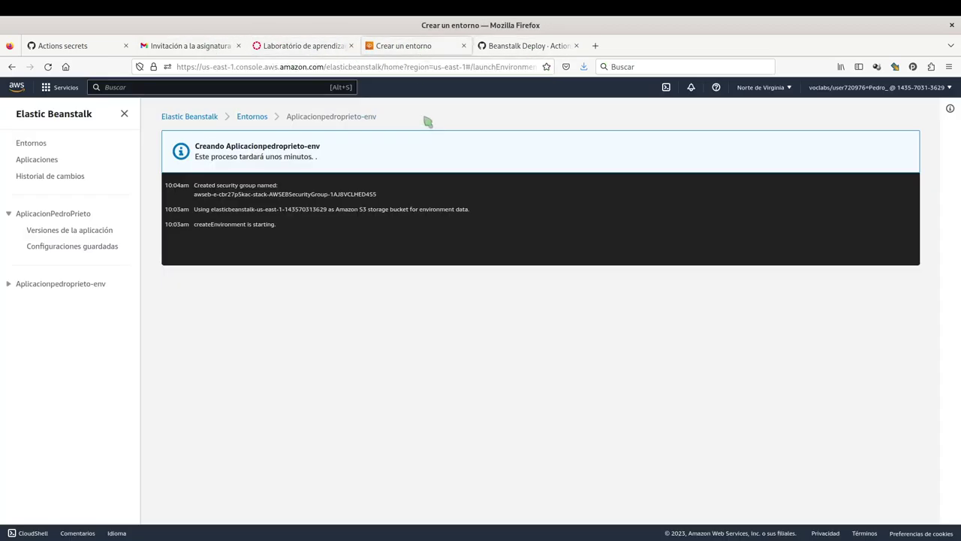
pyautogui.click(88, 48)
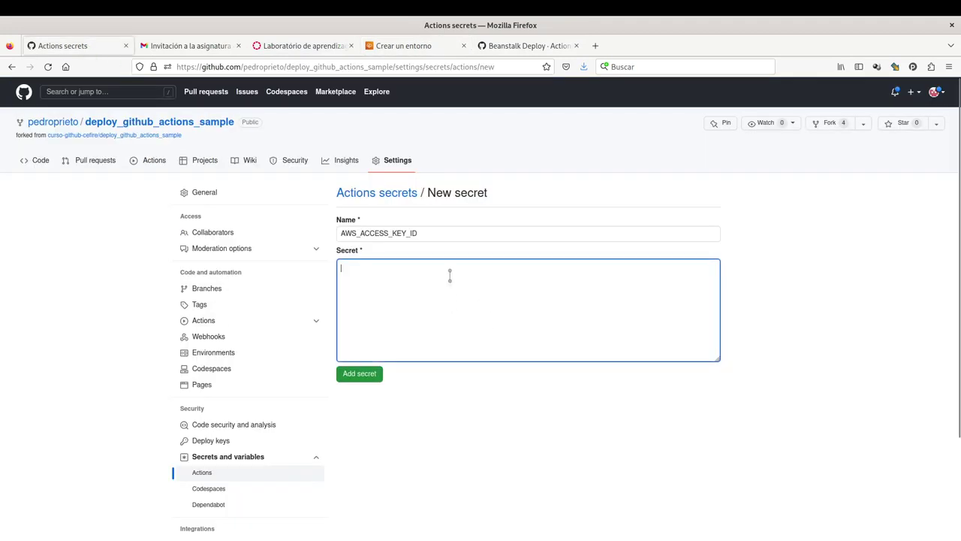
pyautogui.hotkey('ctrl', 'v')
pyautogui.click(360, 377)
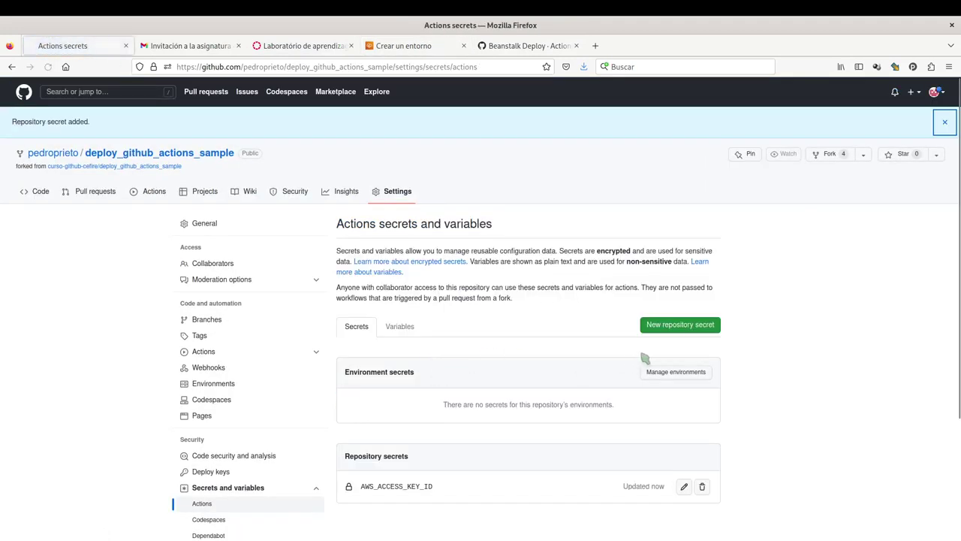
# Start a new repository secret named AWS_SECRET_ACCESS_KEY, copied from line 37 of the workflow.
pyautogui.click(664, 335)
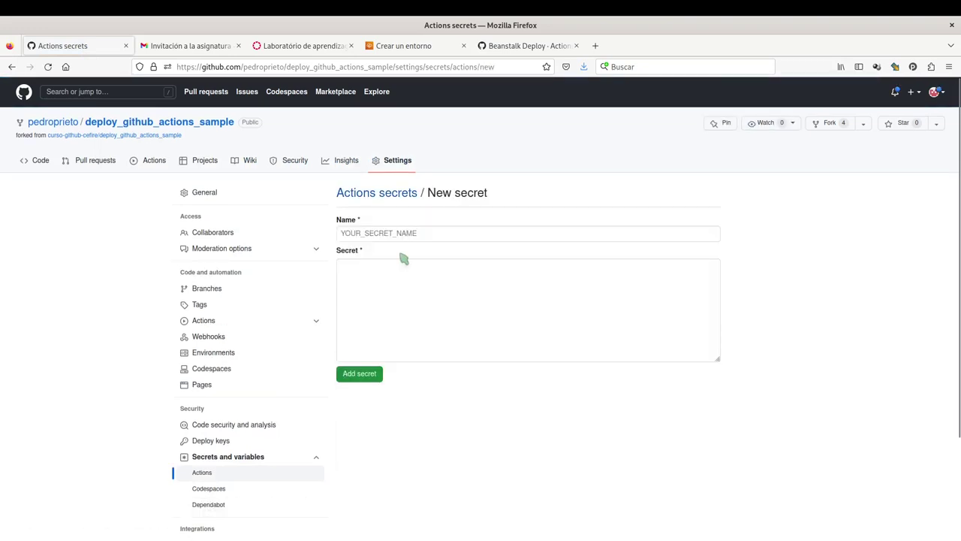
pyautogui.click(402, 233)
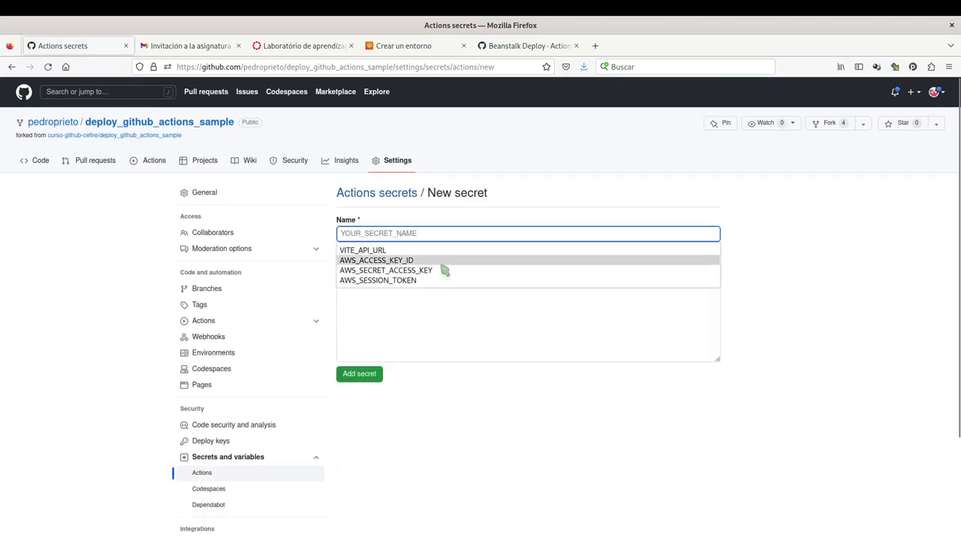
pyautogui.click(436, 271)
pyautogui.hotkey('alt', 'Tab')
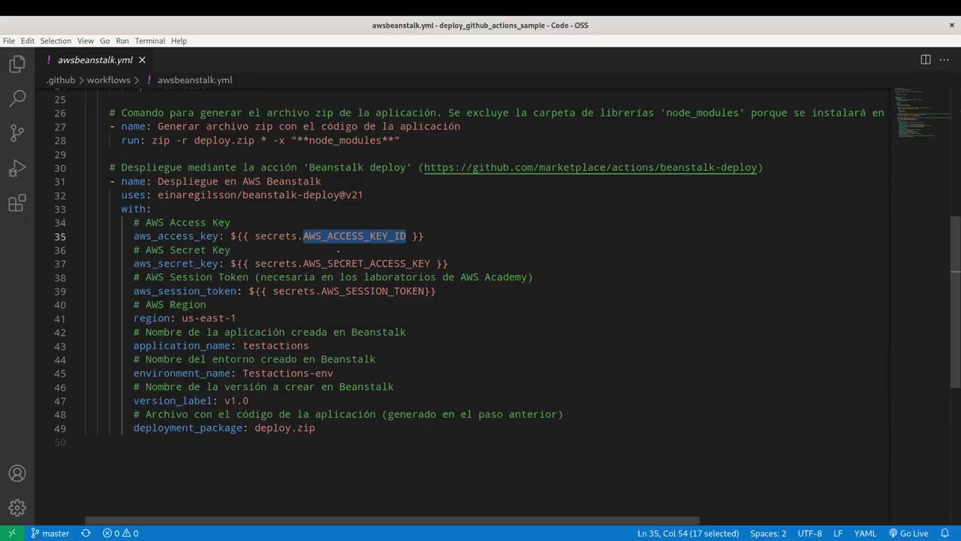
pyautogui.click(304, 261)
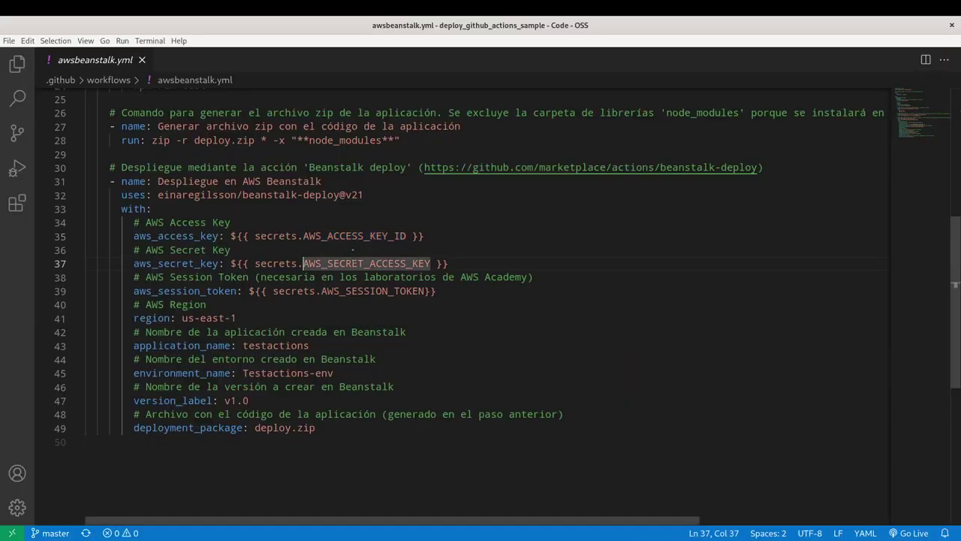
pyautogui.doubleClick(428, 263)
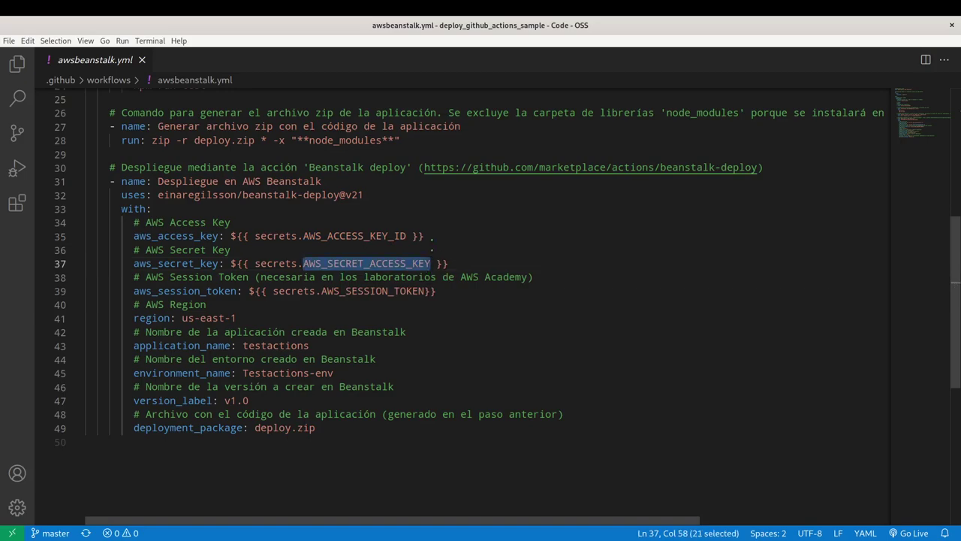
pyautogui.hotkey('ctrl', 'c')
pyautogui.hotkey('alt', 'Tab')
pyautogui.hotkey('ctrl', 'v')
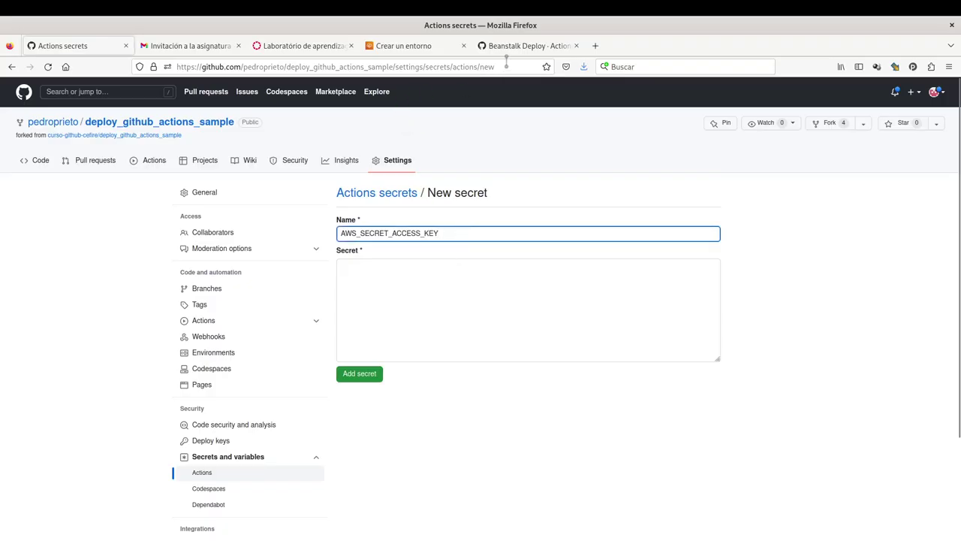
# Copy the lab's secret access key into the AWS_SECRET_ACCESS_KEY secret and save it.
pyautogui.click(278, 46)
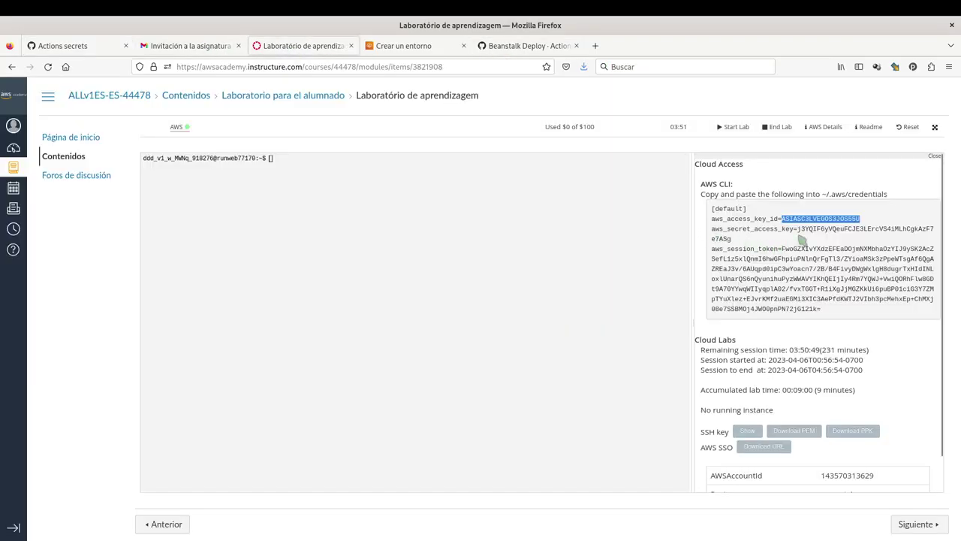
pyautogui.moveTo(798, 230); pyautogui.dragTo(808, 241)
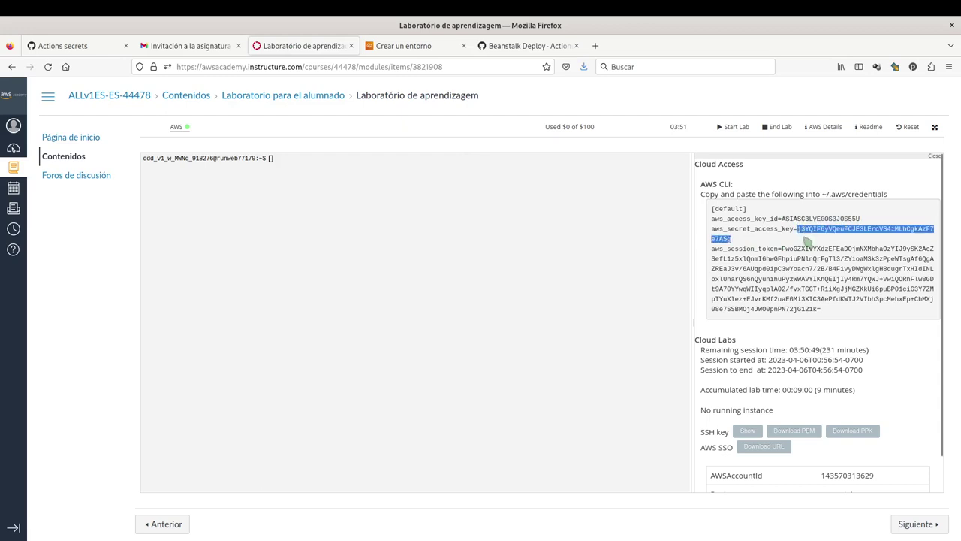
pyautogui.click(75, 46)
pyautogui.click(398, 299)
pyautogui.hotkey('ctrl', 'v')
pyautogui.click(361, 374)
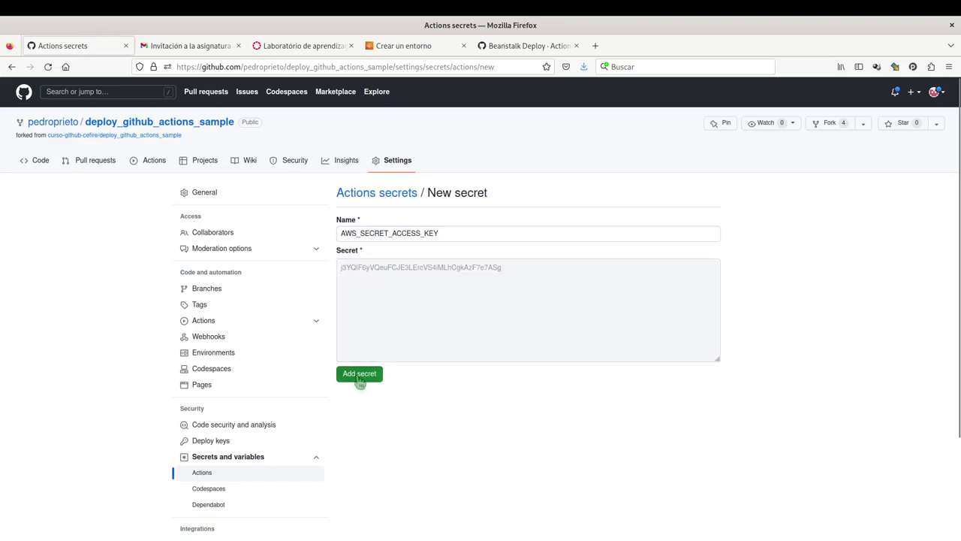
# Start another repository secret named AWS_SESSION_TOKEN, copied from line 39 of the workflow.
pyautogui.hotkey('alt', 'Tab')
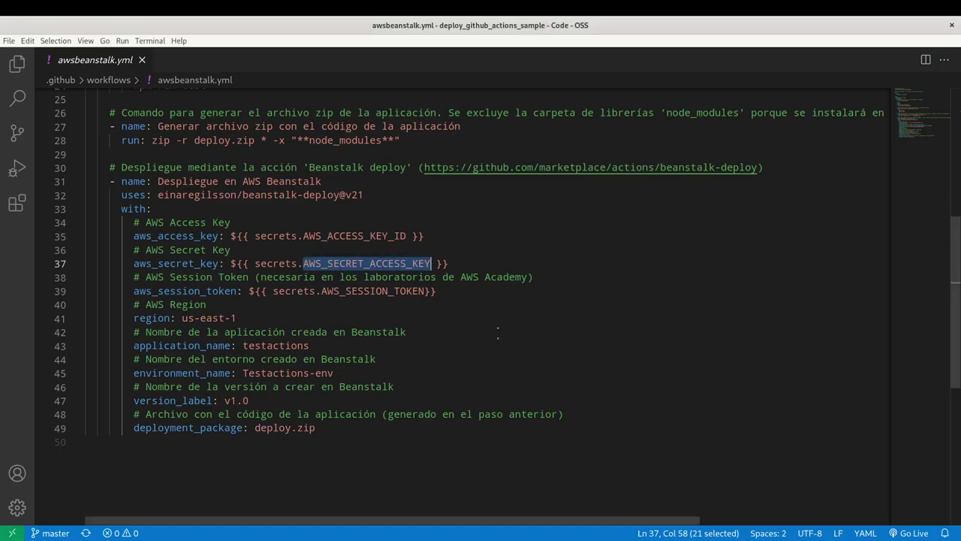
pyautogui.moveTo(322, 291); pyautogui.dragTo(427, 292)
pyautogui.hotkey('alt', 'Tab')
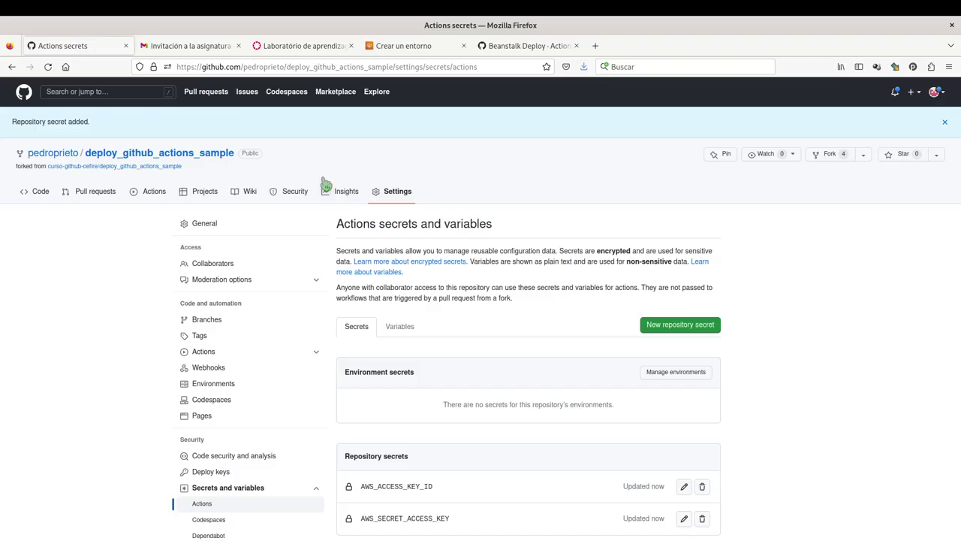
pyautogui.click(680, 325)
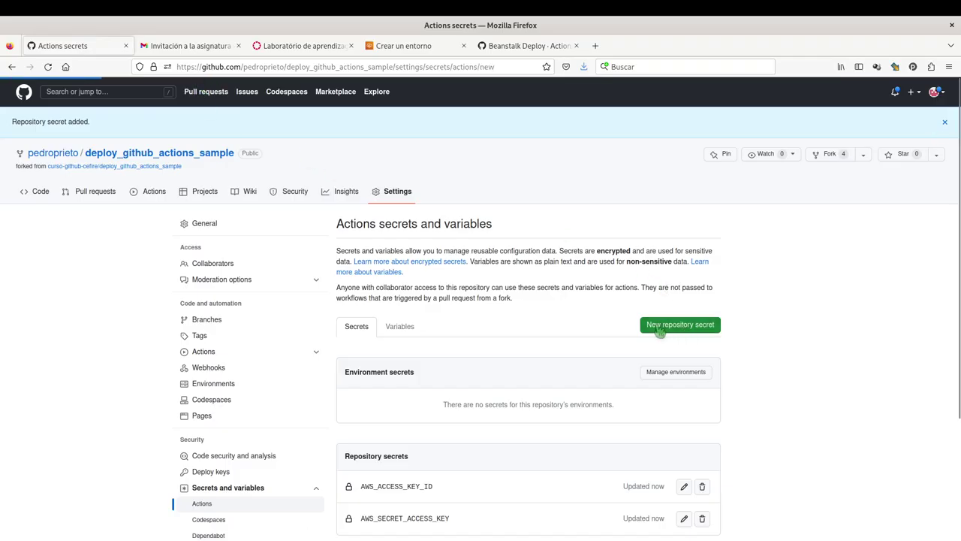
pyautogui.click(433, 233)
pyautogui.hotkey('ctrl', 'v')
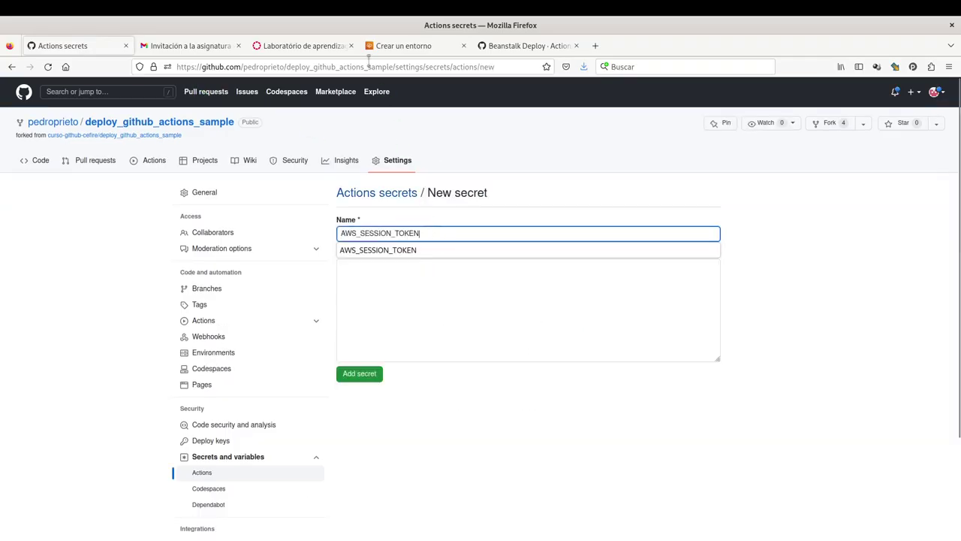
# Copy the lab's full session token into the AWS_SESSION_TOKEN secret and save it.
pyautogui.click(295, 45)
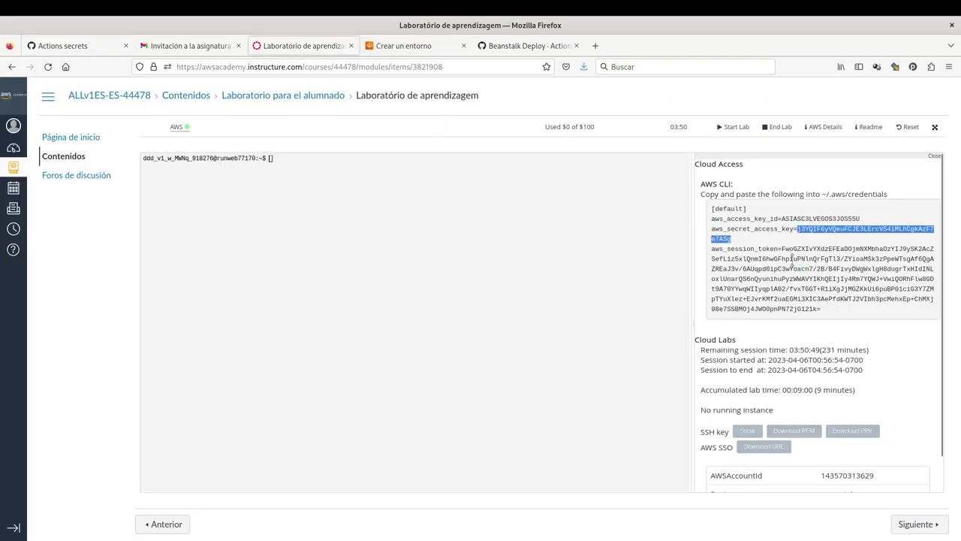
pyautogui.moveTo(783, 248); pyautogui.dragTo(823, 310)
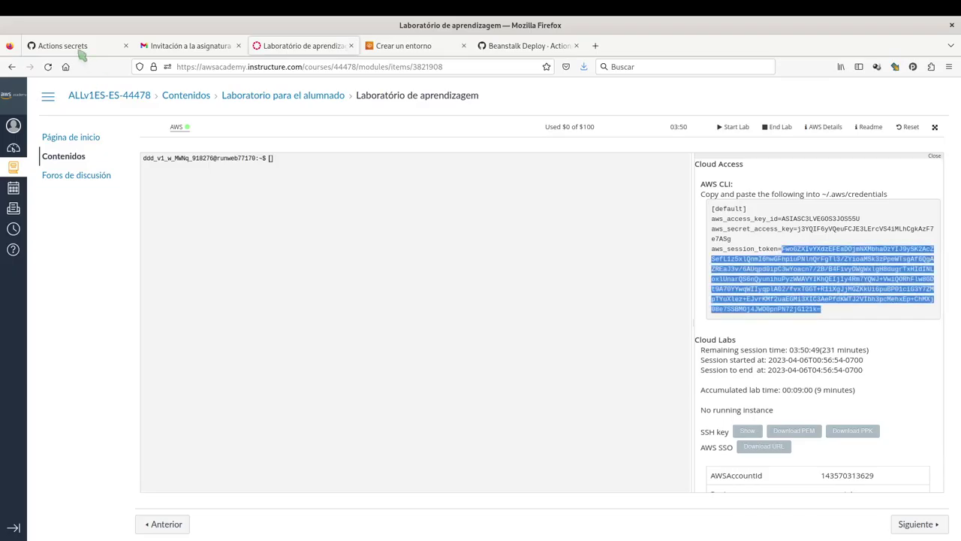
pyautogui.click(72, 45)
pyautogui.click(436, 322)
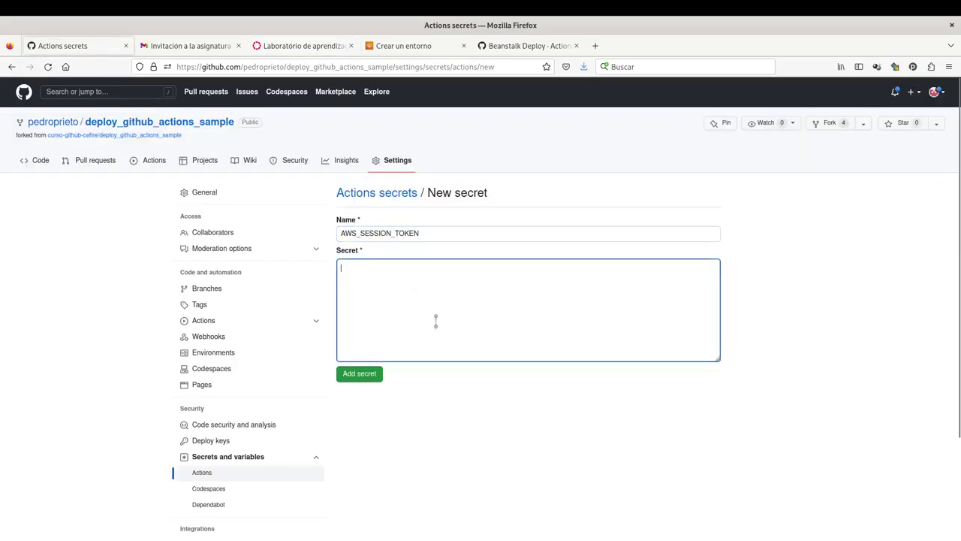
pyautogui.hotkey('ctrl', 'v')
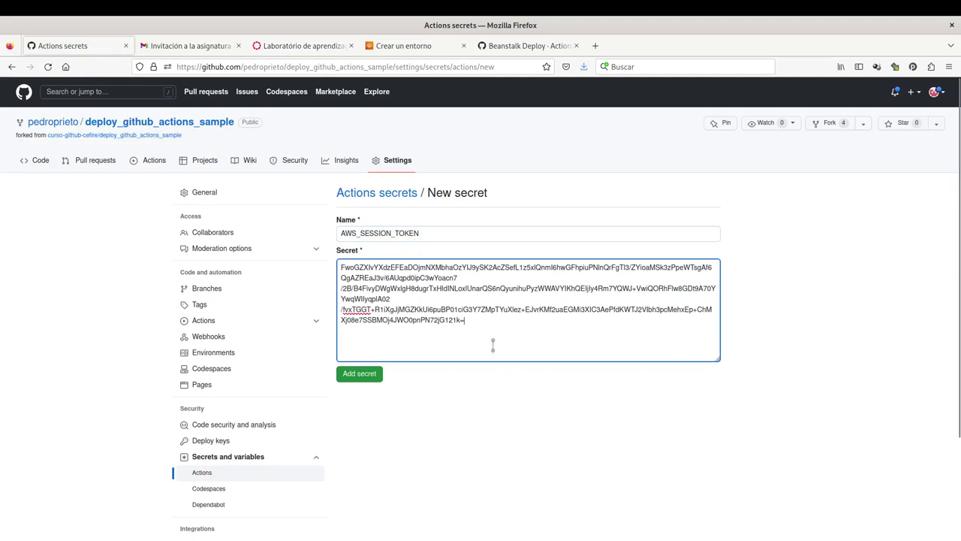
pyautogui.click(359, 373)
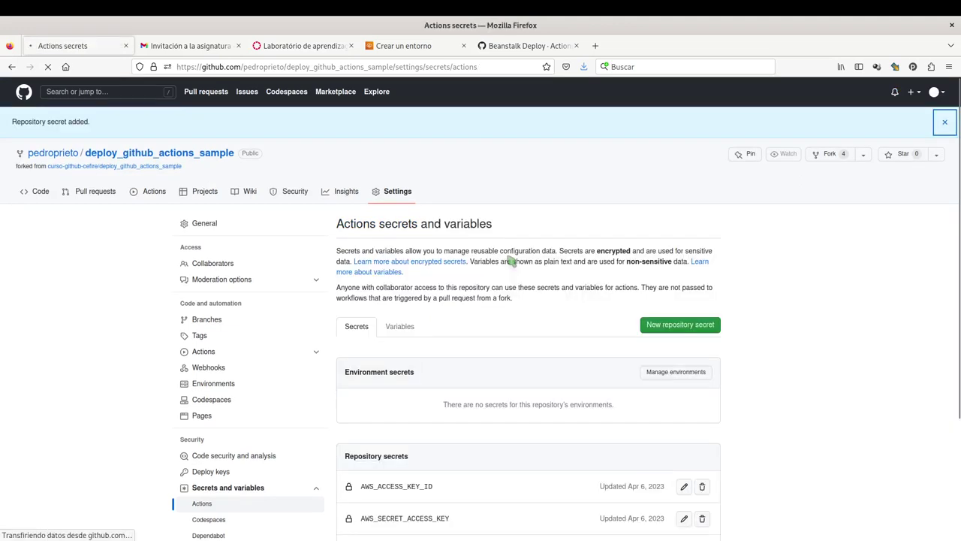
pyautogui.scroll(-3, 509, 260)
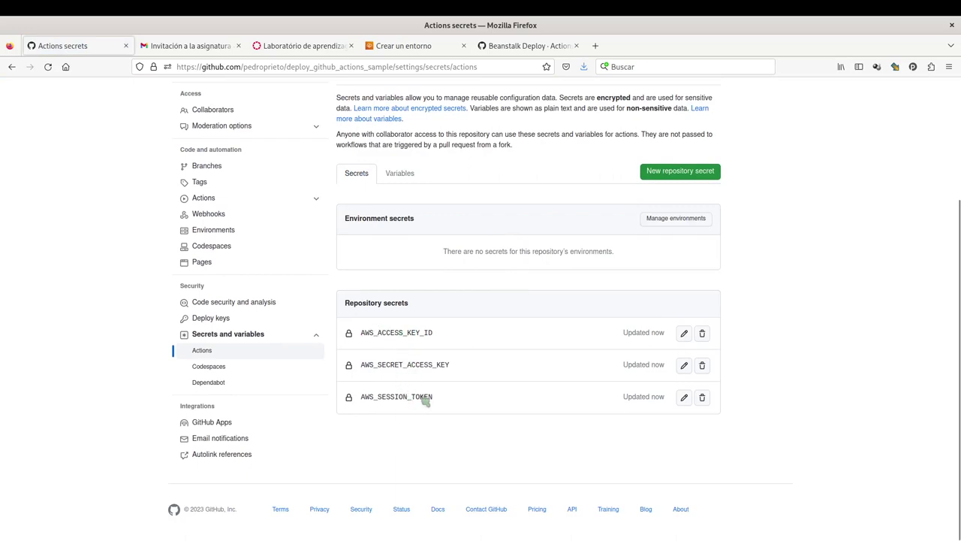
# Check the session token comment on line 38 of awsbeanstalk.yml.
pyautogui.hotkey('alt', 'Tab')
pyautogui.click(290, 277)
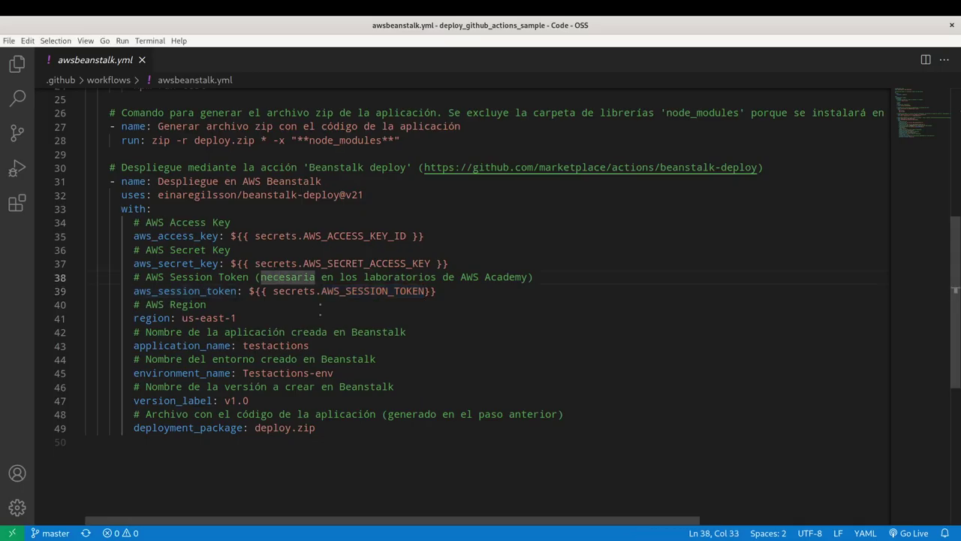
pyautogui.click(322, 277)
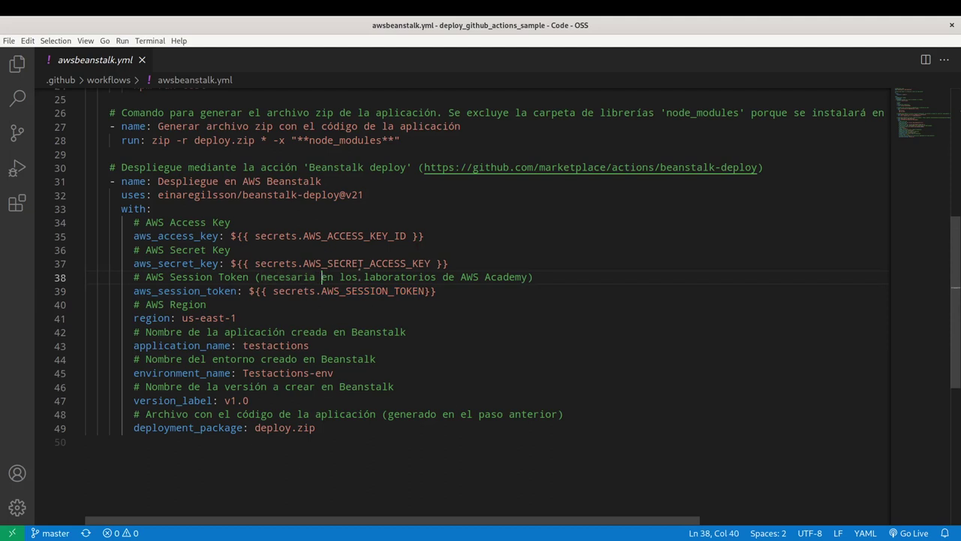
pyautogui.hotkey('alt', 'Tab')
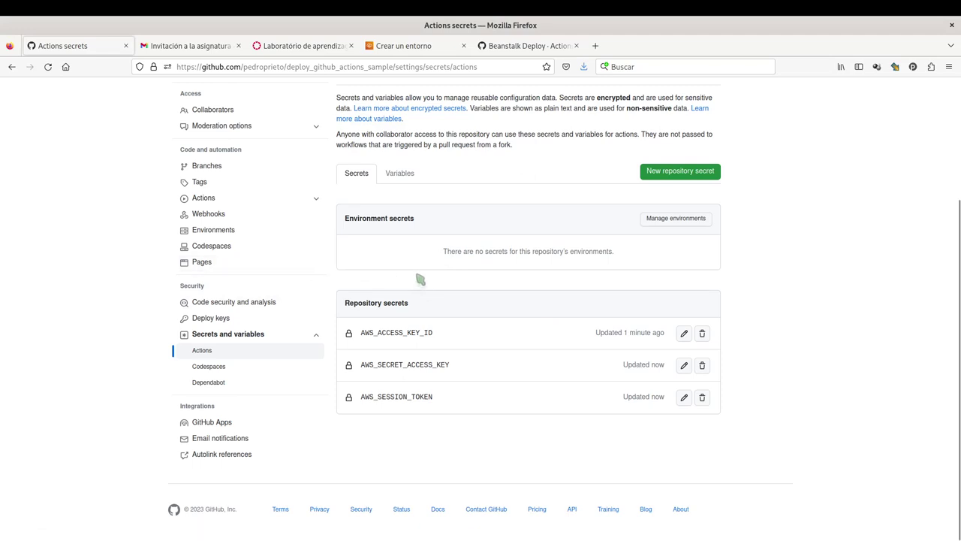
# View the repository's Actions workflows list, which shows no runs yet.
pyautogui.scroll(4, 403, 273)
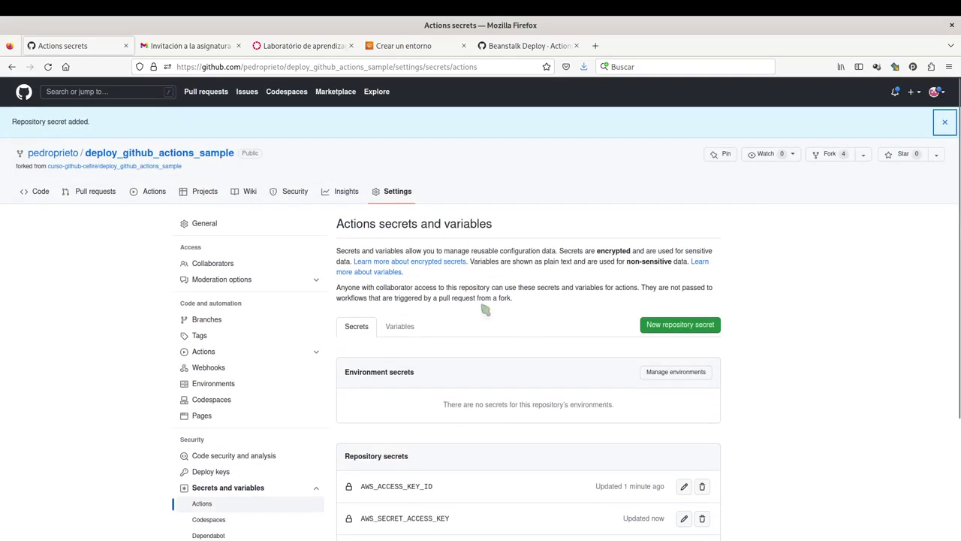
pyautogui.scroll(-3, 463, 313)
pyautogui.scroll(3, 402, 316)
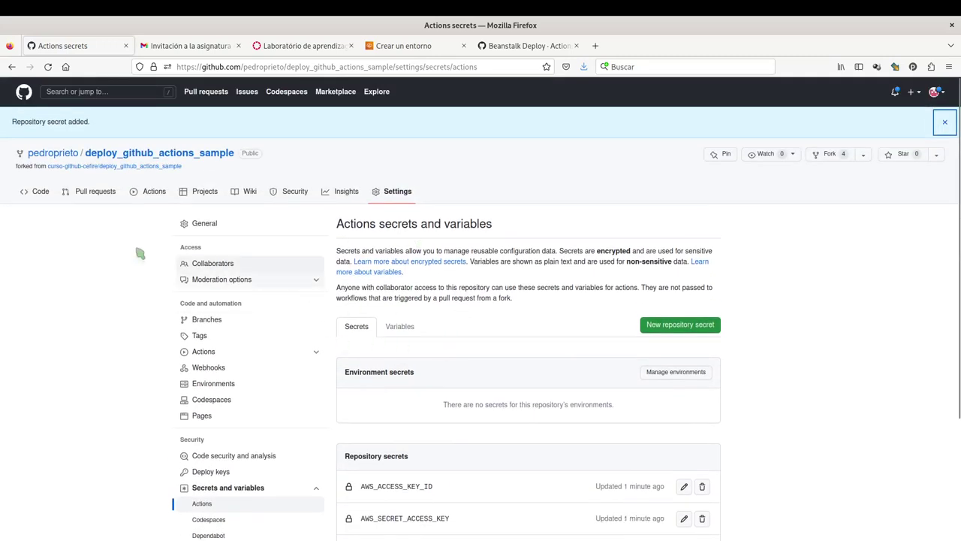
pyautogui.click(148, 193)
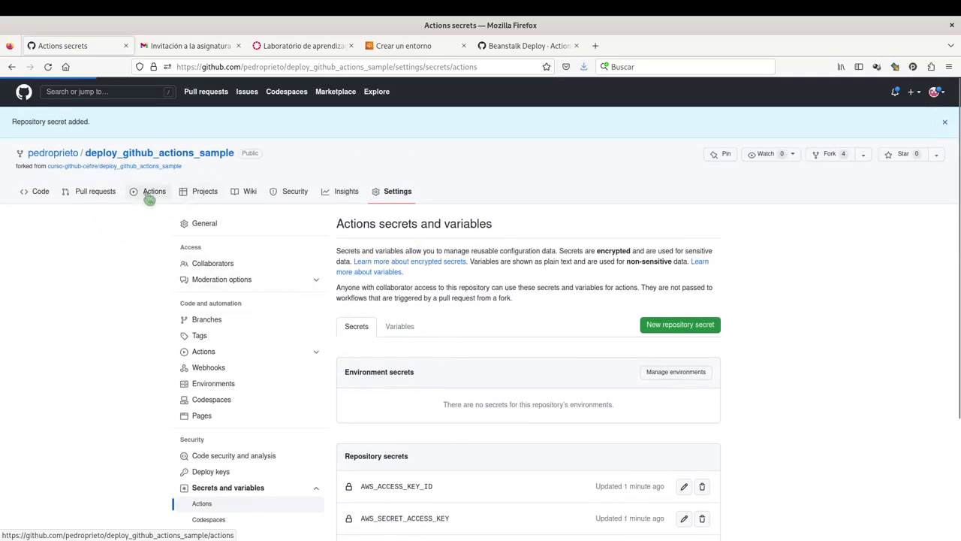
pyautogui.click(38, 160)
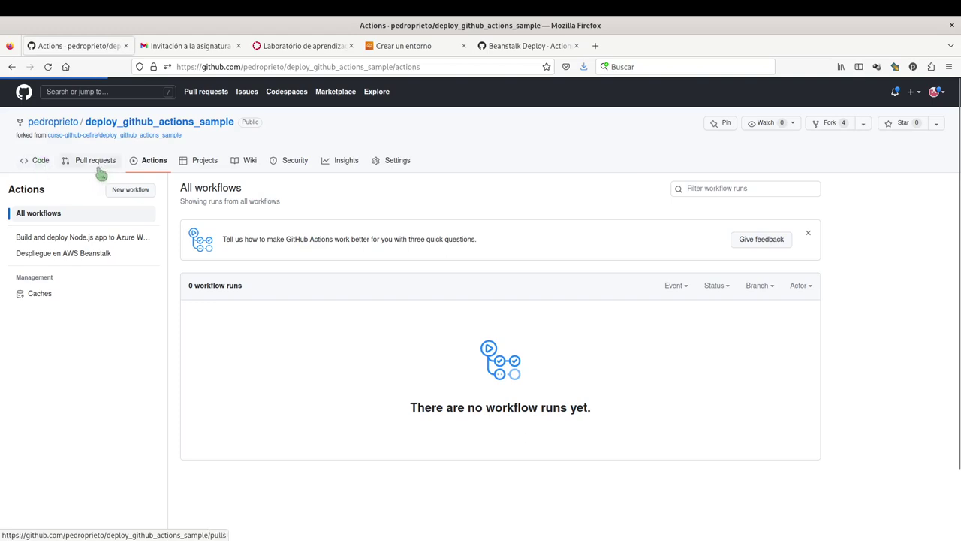
pyautogui.hotkey('alt', 'Tab')
pyautogui.press('Tab')
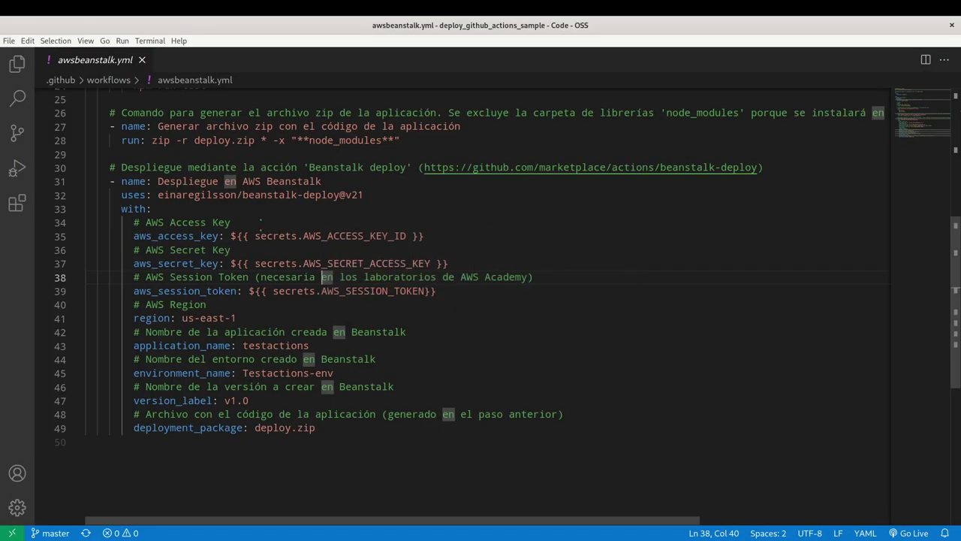
# Review workflow credential lines 35–40, region us-east-1 and app name testactions, then check the Beanstalk environment.
pyautogui.scroll(-8, 337, 257)
pyautogui.scroll(8, 337, 257)
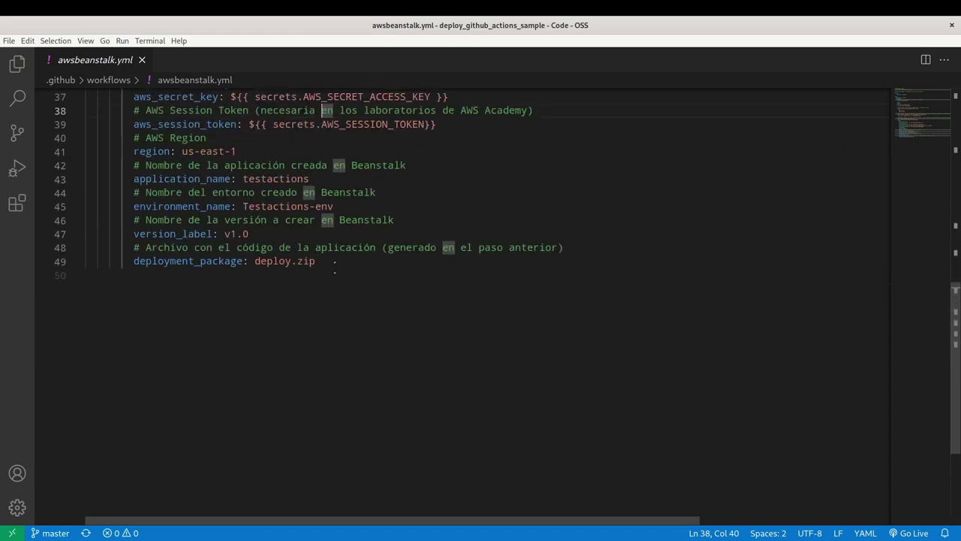
pyautogui.click(302, 240)
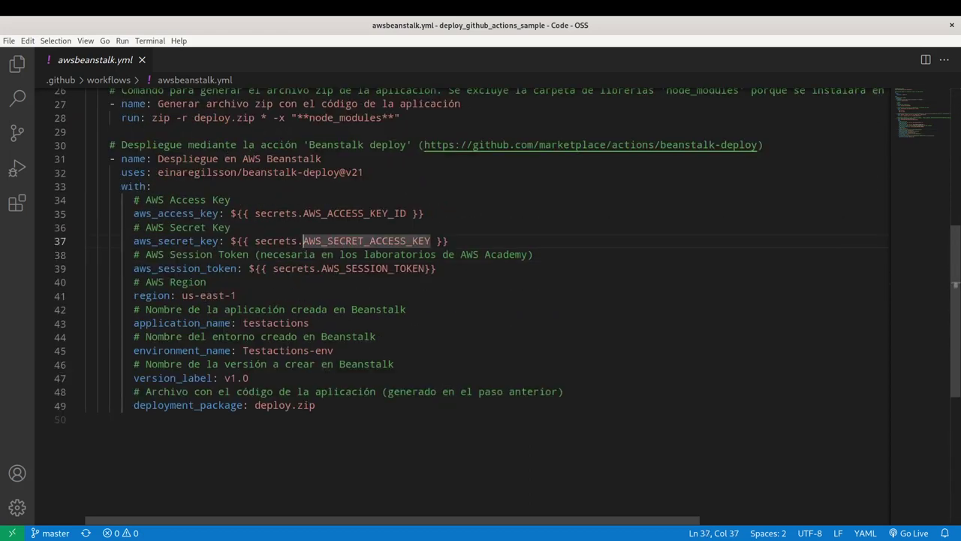
pyautogui.moveTo(134, 213); pyautogui.dragTo(492, 279)
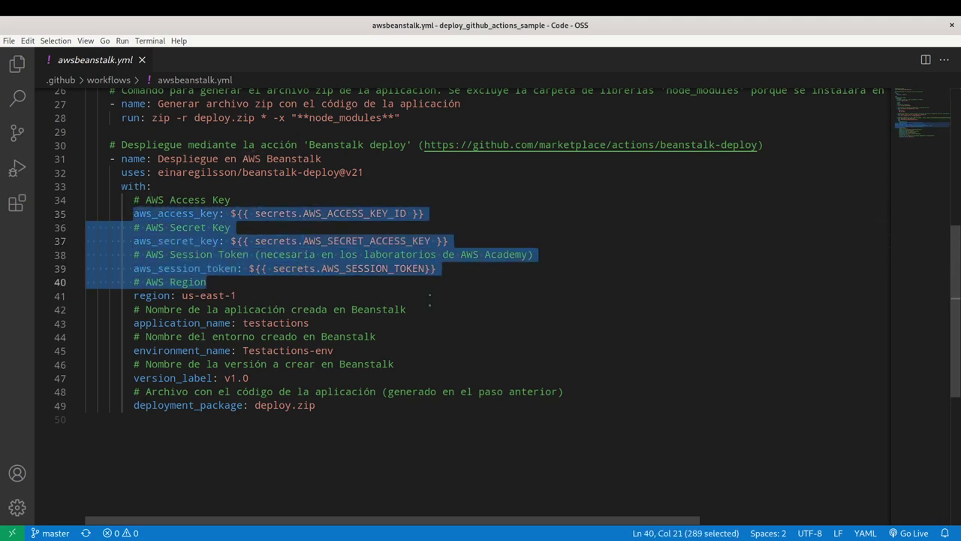
pyautogui.click(200, 296)
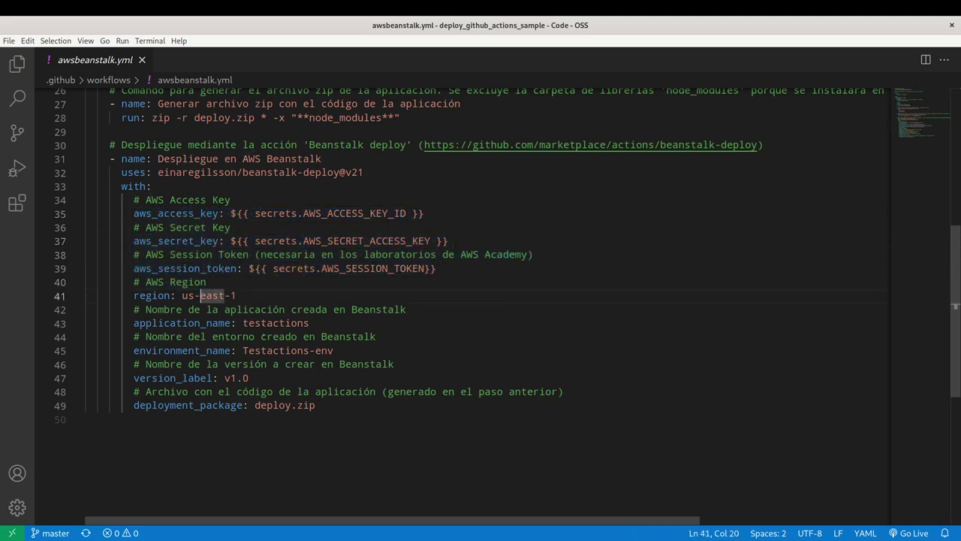
pyautogui.doubleClick(276, 323)
pyautogui.hotkey('alt', 'Tab')
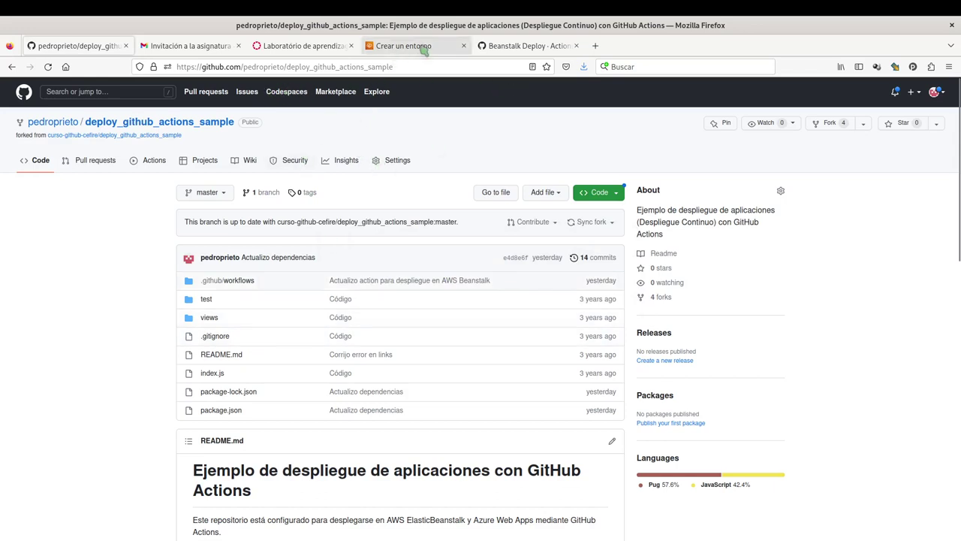
pyautogui.click(424, 46)
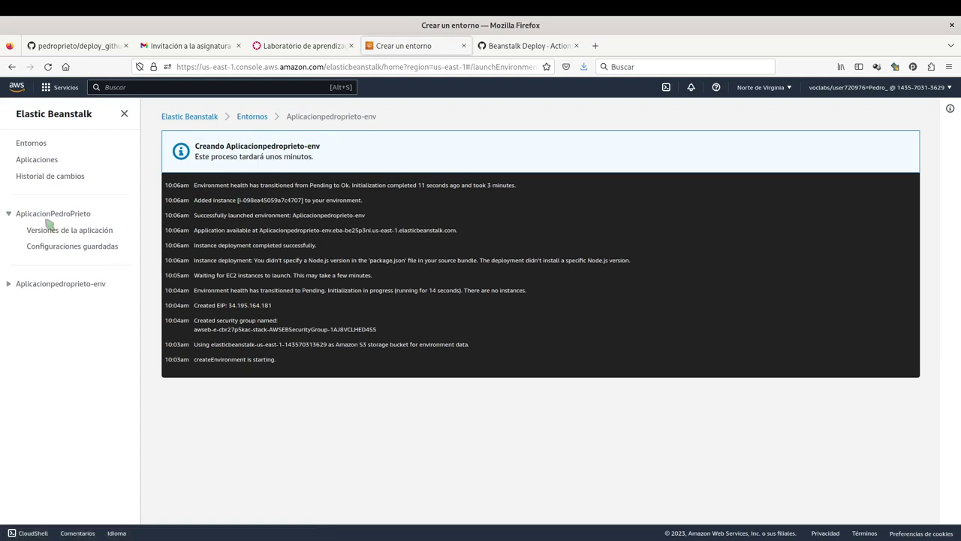
# Replace testactions and Testactions-env with the Beanstalk application and environment names, then save awsbeanstalk.yml.
pyautogui.click(81, 214)
pyautogui.hotkey('alt', 'Tab')
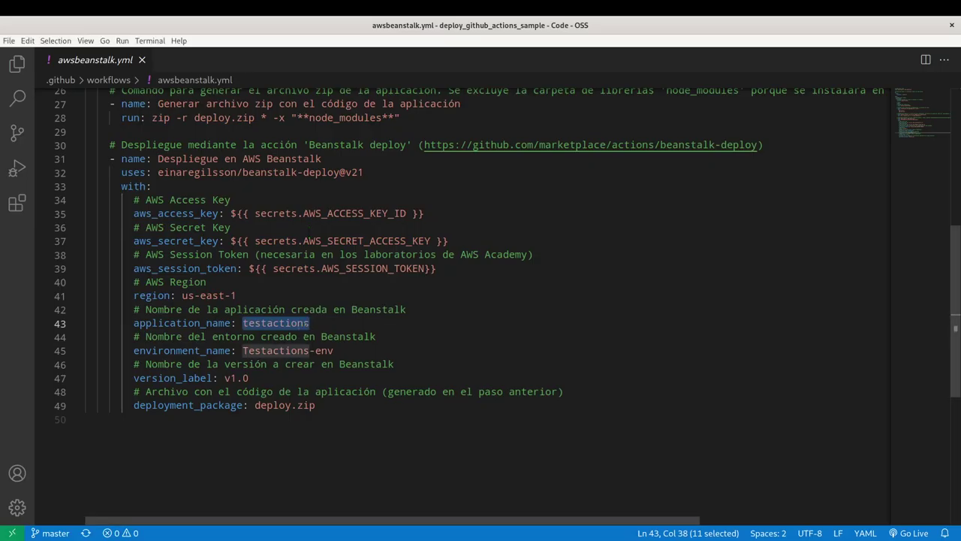
pyautogui.write('AplicacionPedroPrieto')
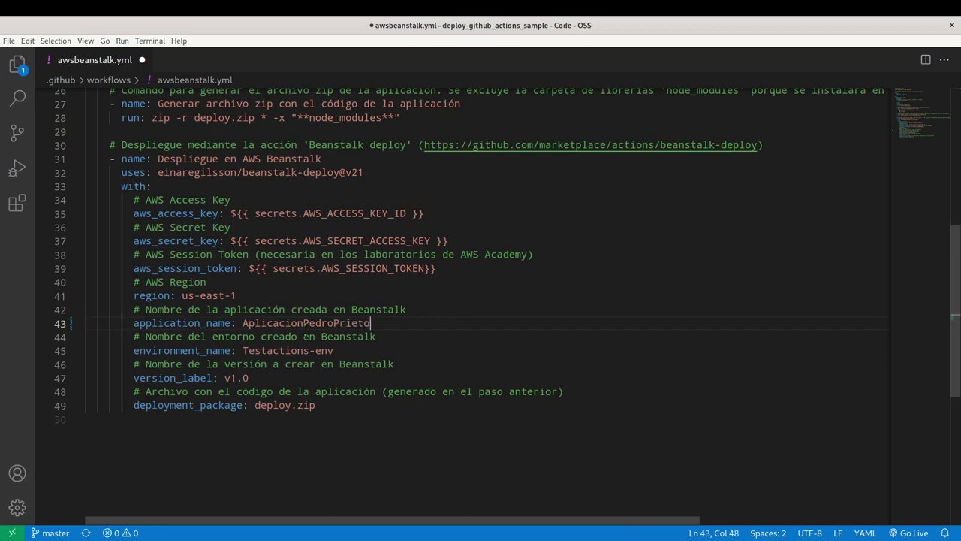
pyautogui.hotkey('alt', 'Tab')
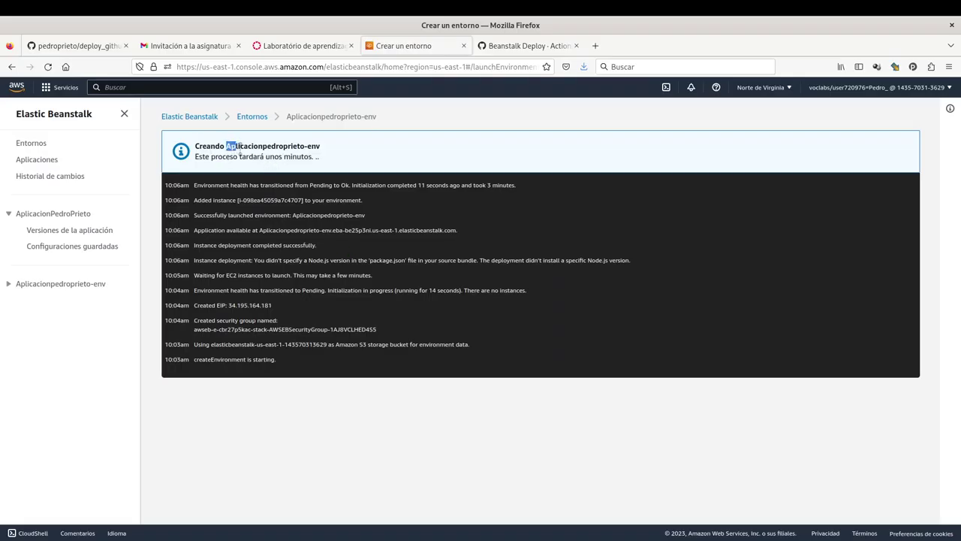
pyautogui.moveTo(240, 154); pyautogui.dragTo(321, 150)
pyautogui.hotkey('ctrl', 'c')
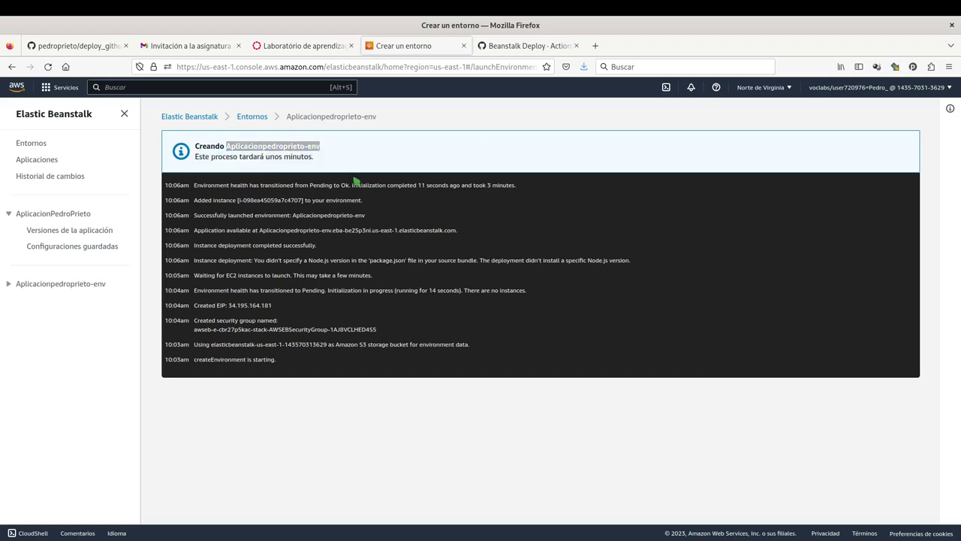
pyautogui.hotkey('alt', 'Tab')
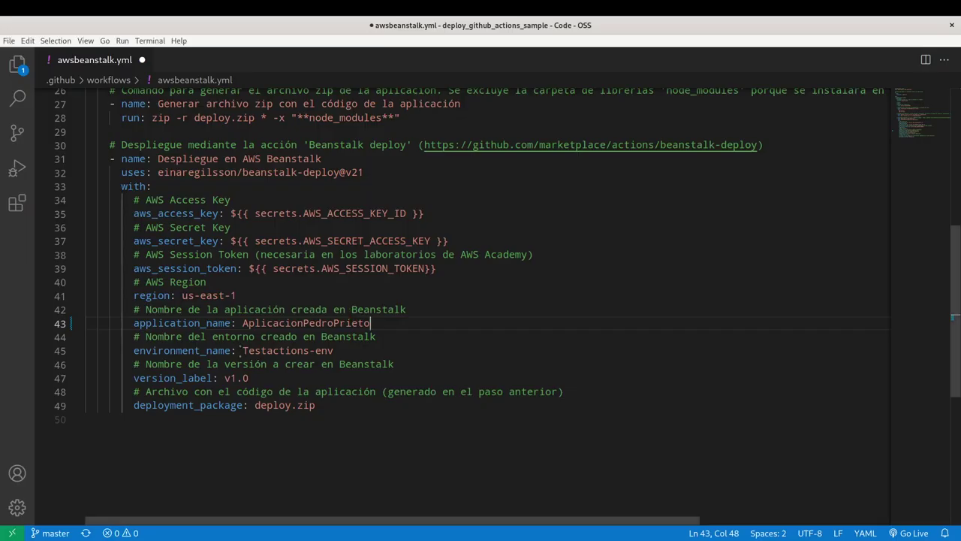
pyautogui.moveTo(241, 350); pyautogui.dragTo(412, 353)
pyautogui.hotkey('ctrl', 'v')
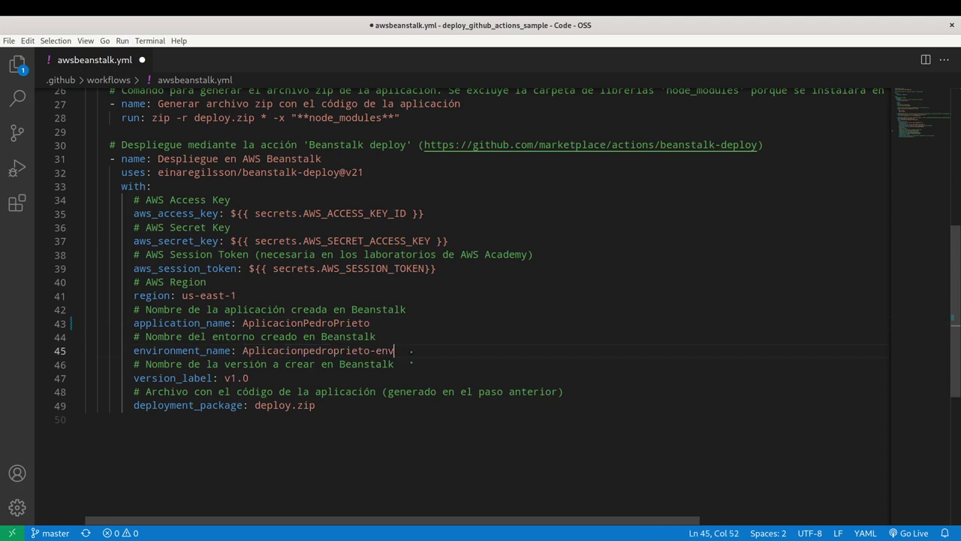
pyautogui.hotkey('ctrl', 's')
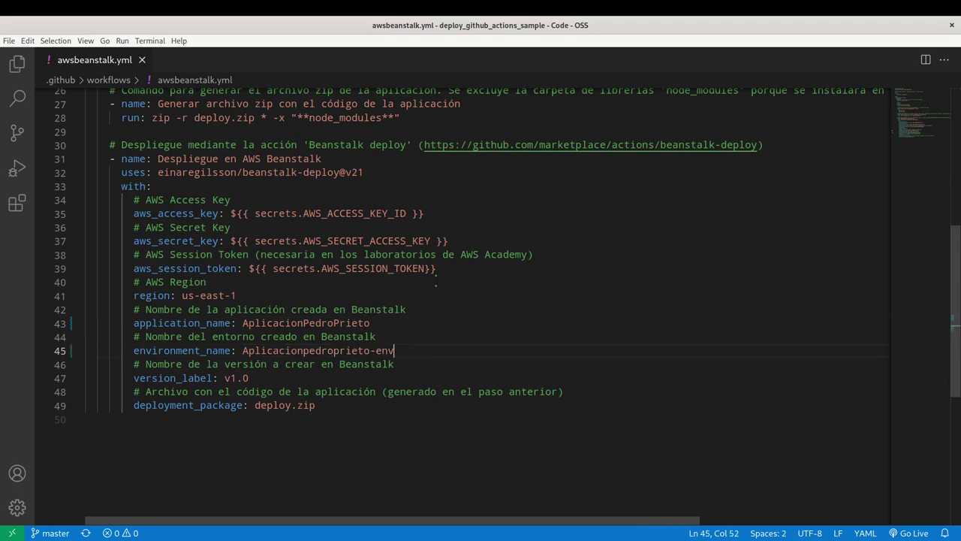
pyautogui.hotkey('alt', 'Tab')
pyautogui.hotkey('alt', 'Tab')
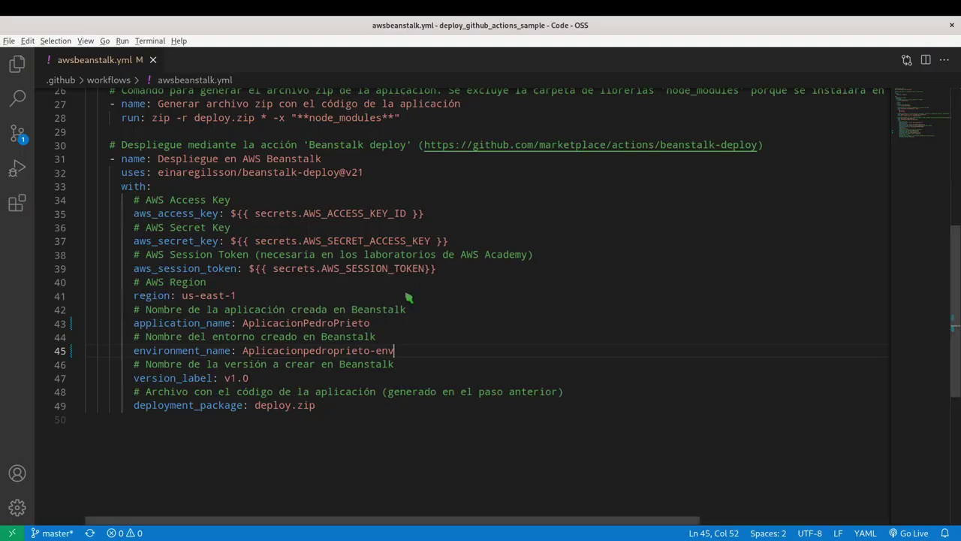
pyautogui.hotkey('alt', 'Tab')
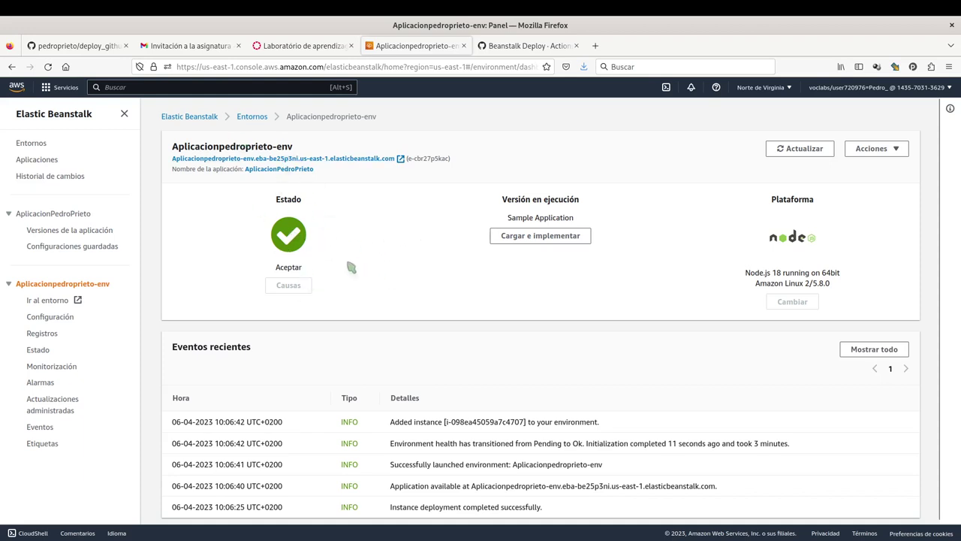
# Open the environment URL, verify the Node.js Congratulations page, and return to the dashboard.
pyautogui.click(362, 159)
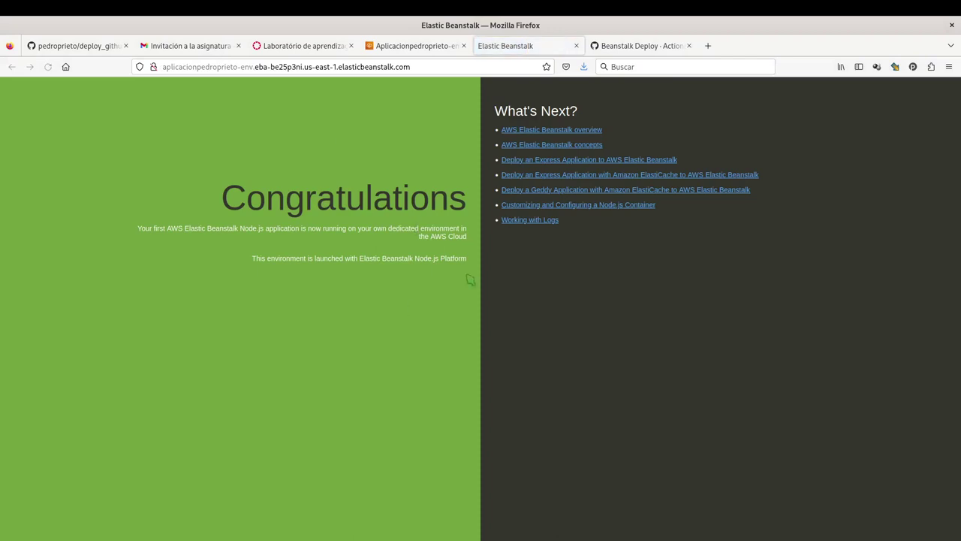
pyautogui.hotkey('ctrl', '+')
pyautogui.hotkey('ctrl', '+')
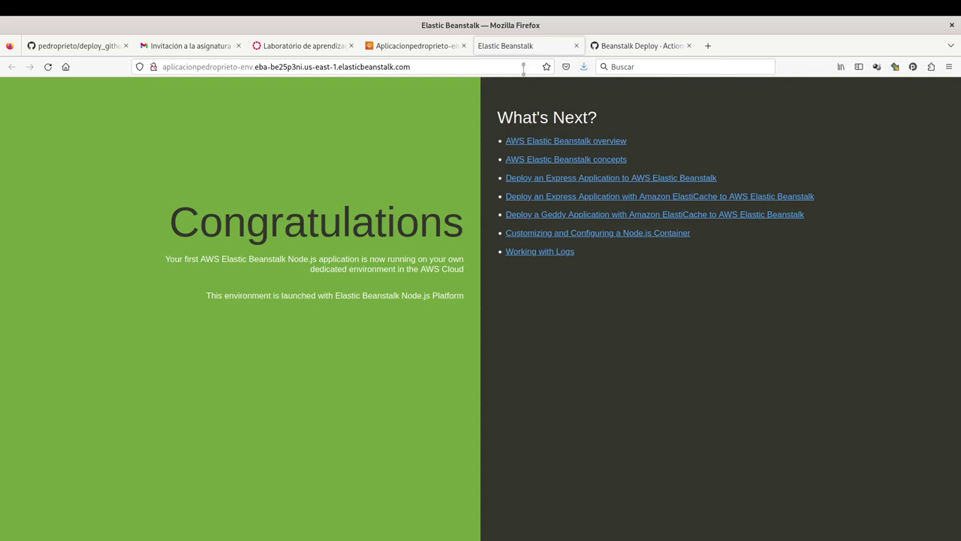
pyautogui.click(525, 67)
pyautogui.click(429, 46)
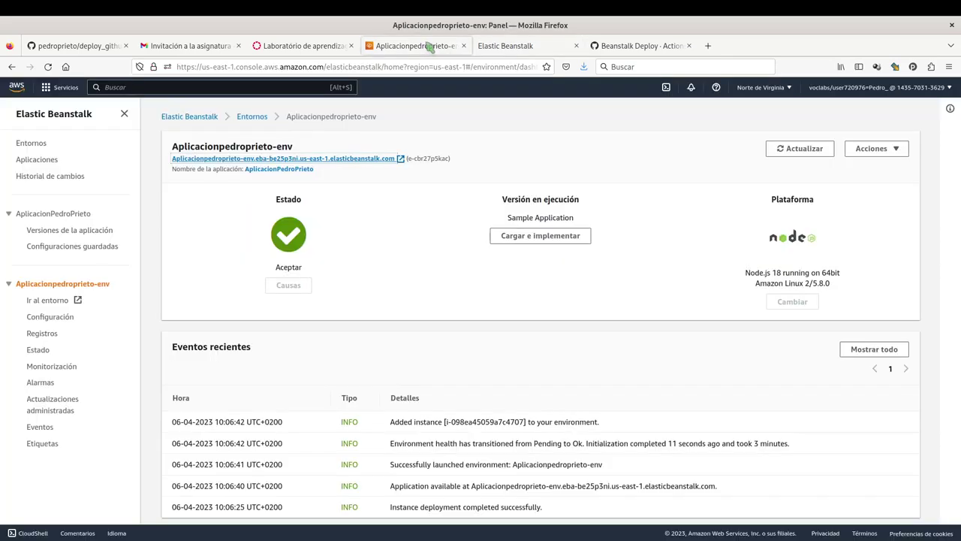
# Run git status in a new editor terminal to check repository changes.
pyautogui.hotkey('alt', 'Tab')
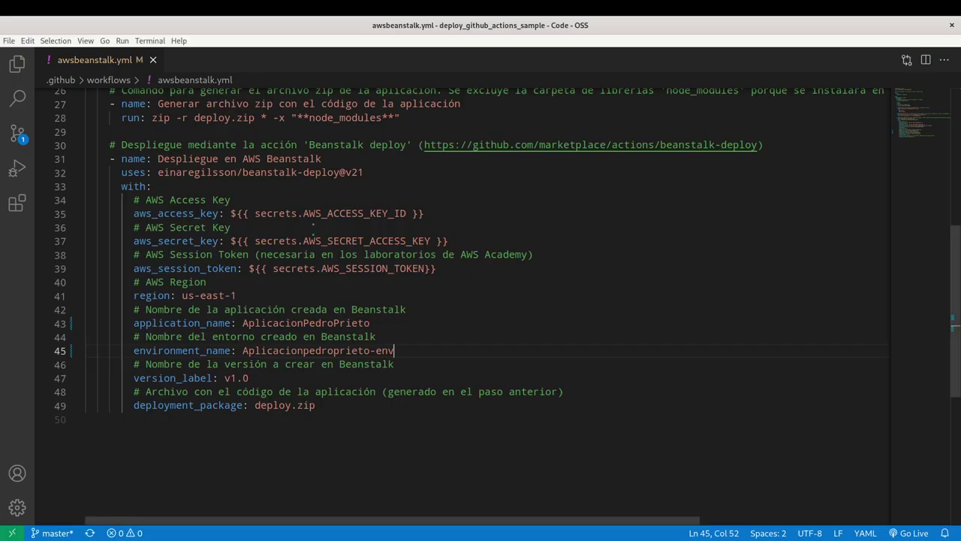
pyautogui.click(149, 41)
pyautogui.click(171, 59)
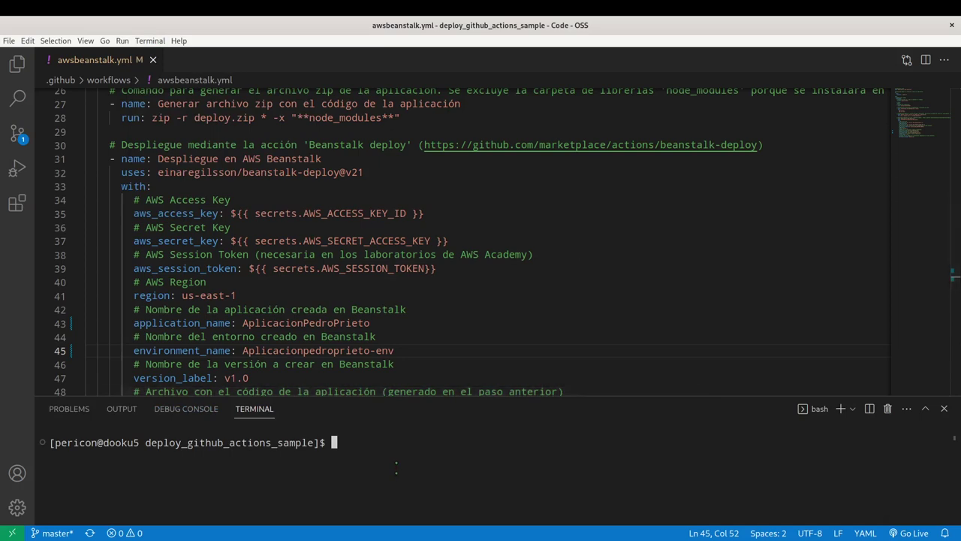
pyautogui.write('git status')
pyautogui.press('Return')
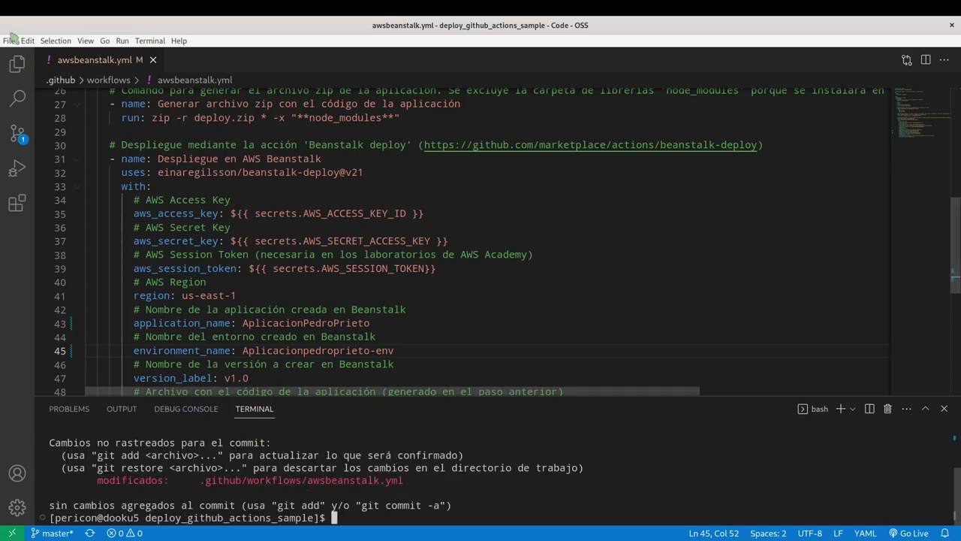
# Stage the modified awsbeanstalk.yml in the Source Control view.
pyautogui.click(16, 64)
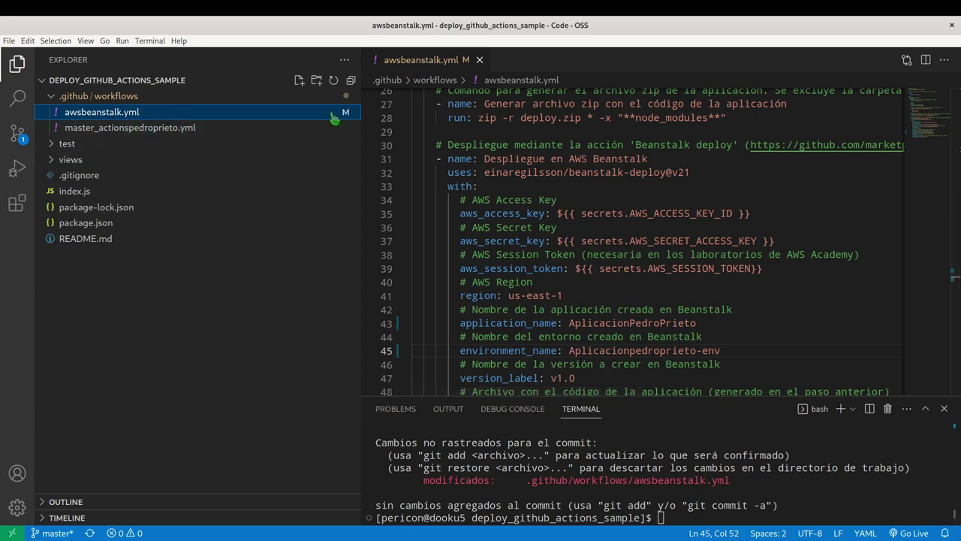
pyautogui.click(17, 133)
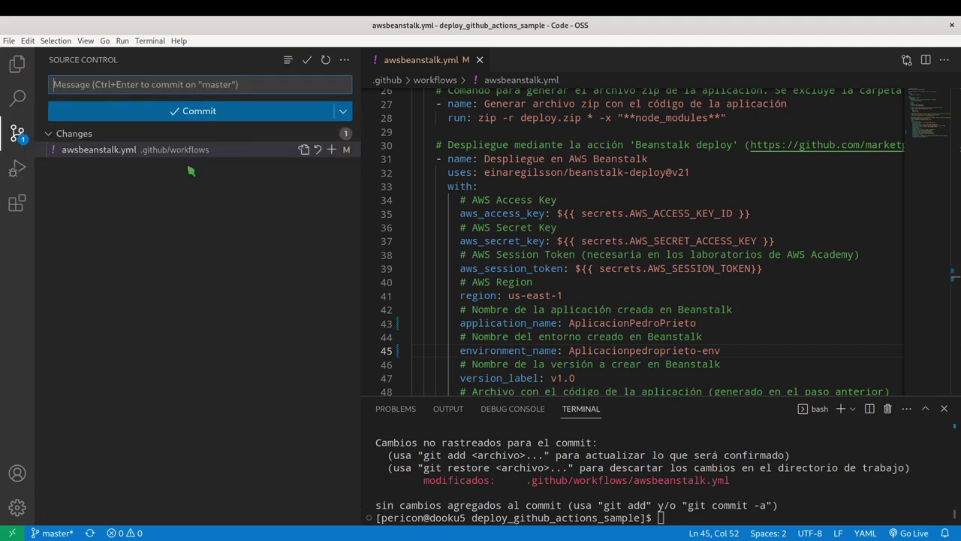
pyautogui.click(332, 149)
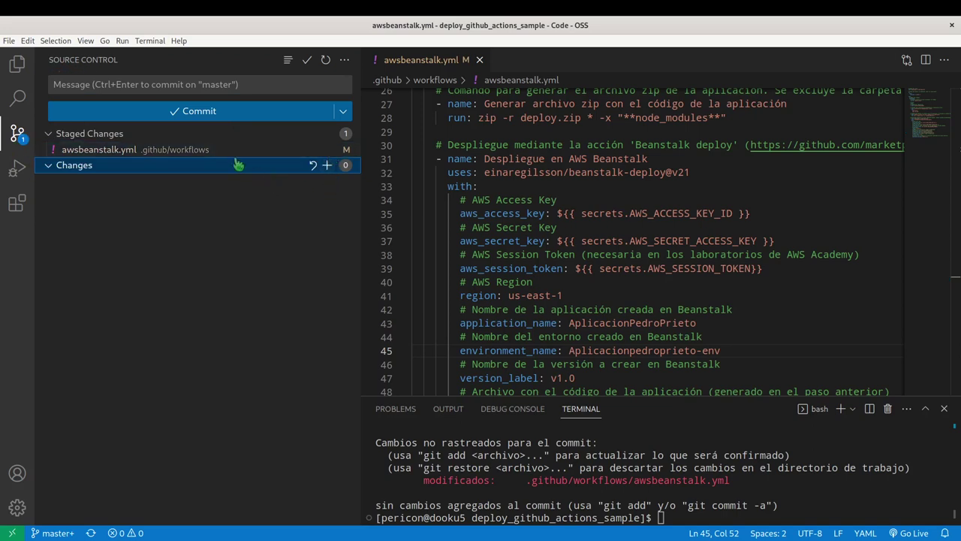
pyautogui.click(139, 82)
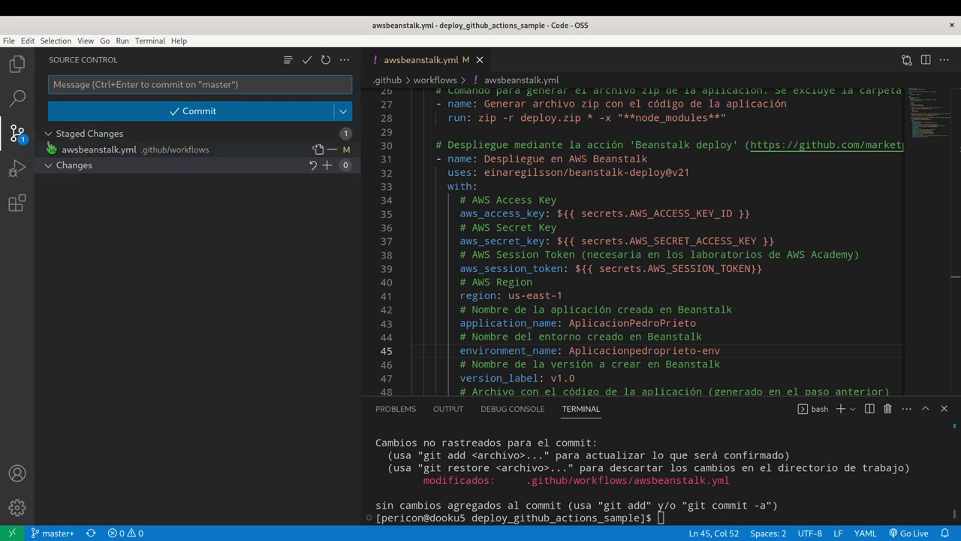
# Delete master_actionspedroprieto.yml from the Explorer, moving it to the trash.
pyautogui.click(18, 66)
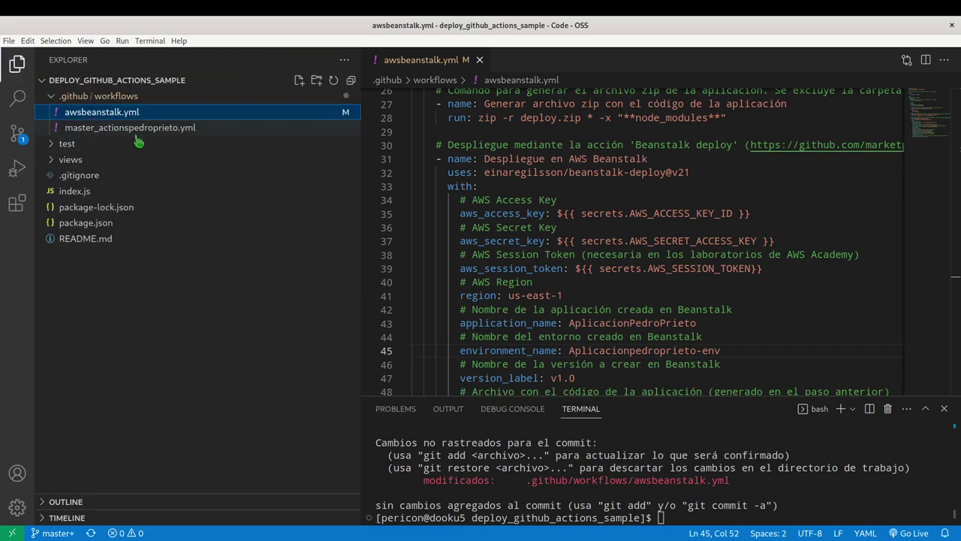
pyautogui.click(123, 136)
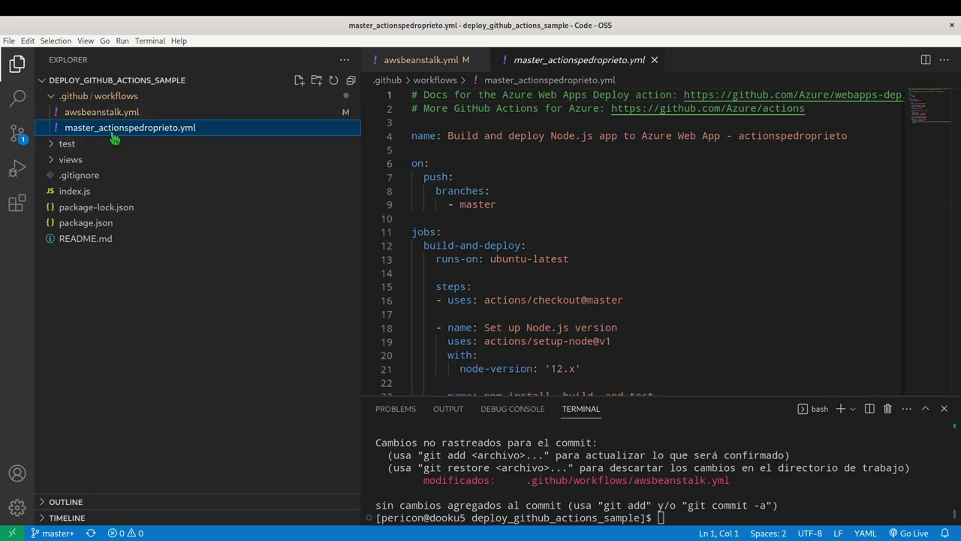
pyautogui.rightClick(109, 129)
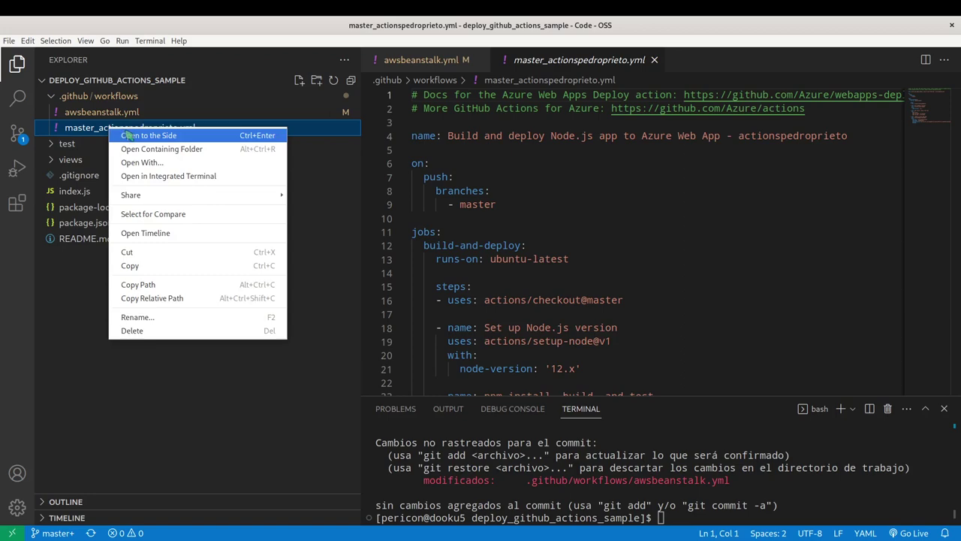
pyautogui.click(228, 330)
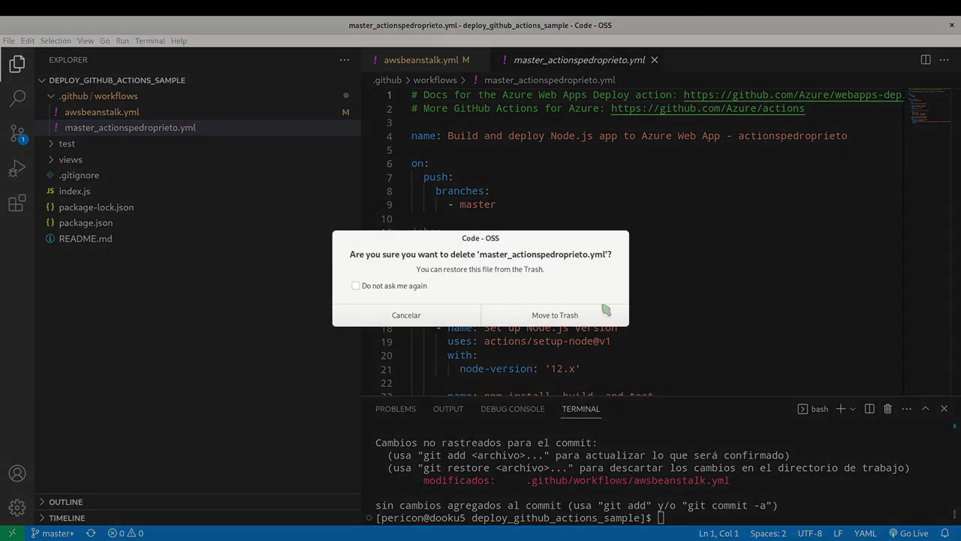
pyautogui.click(546, 315)
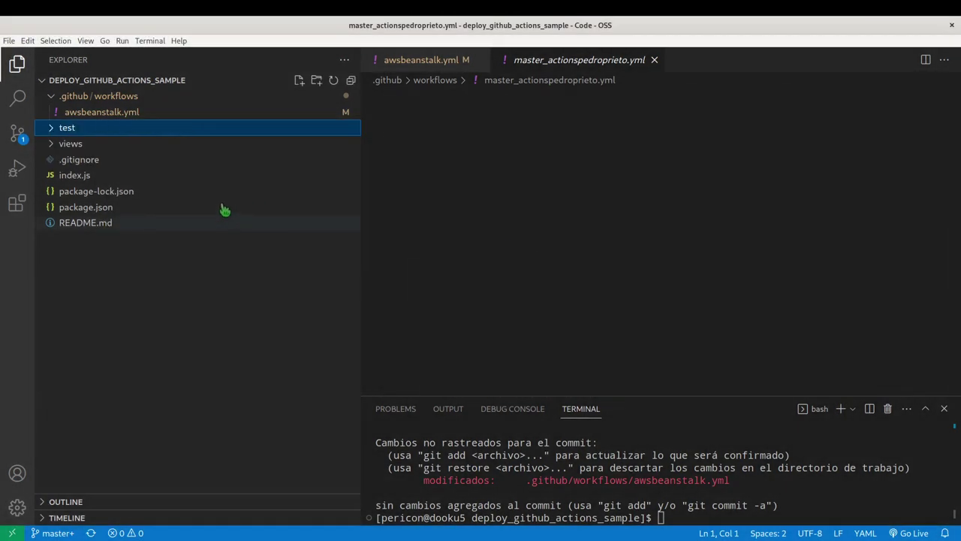
# Stage the master_actionspedroprieto.yml deletion and commit as 'Despliegue en Beanstalk', signing with the passphrase.
pyautogui.click(17, 136)
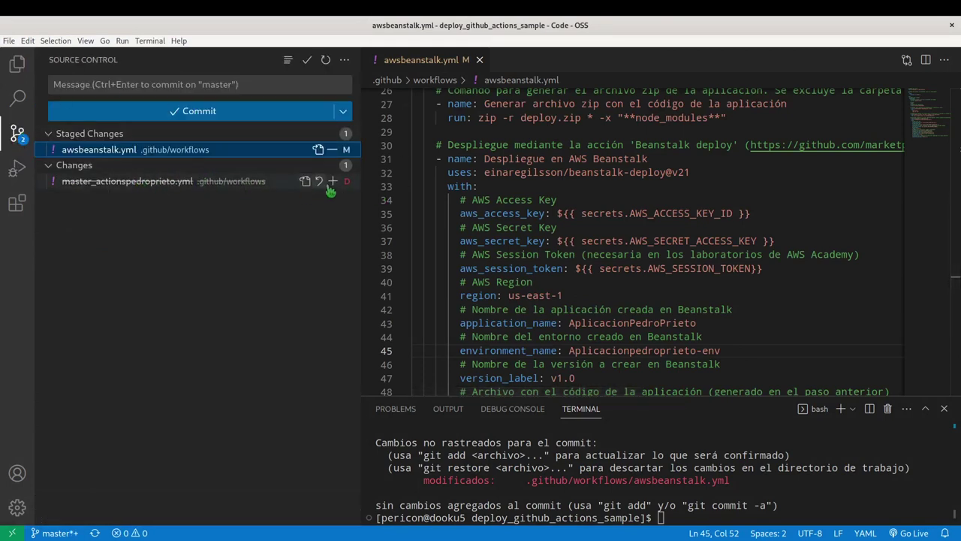
pyautogui.click(332, 181)
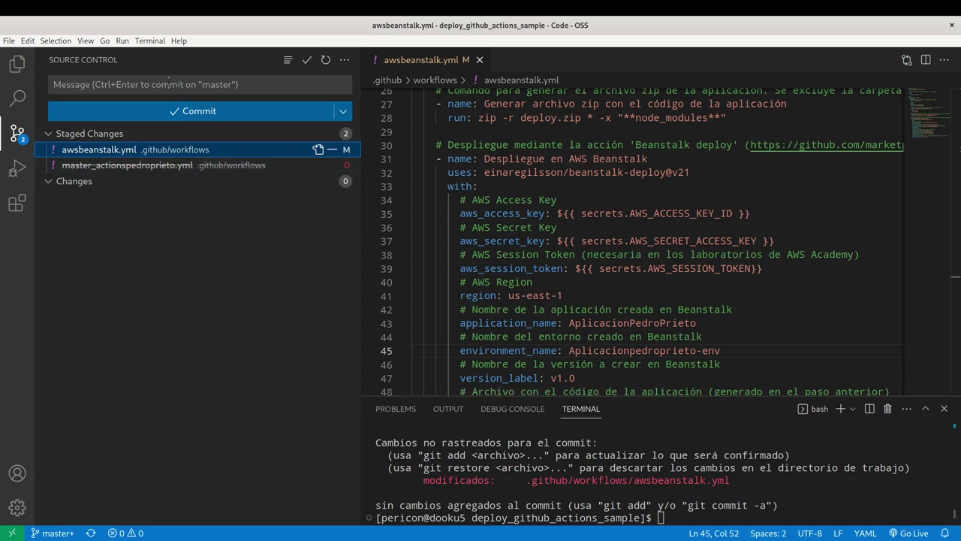
pyautogui.click(177, 84)
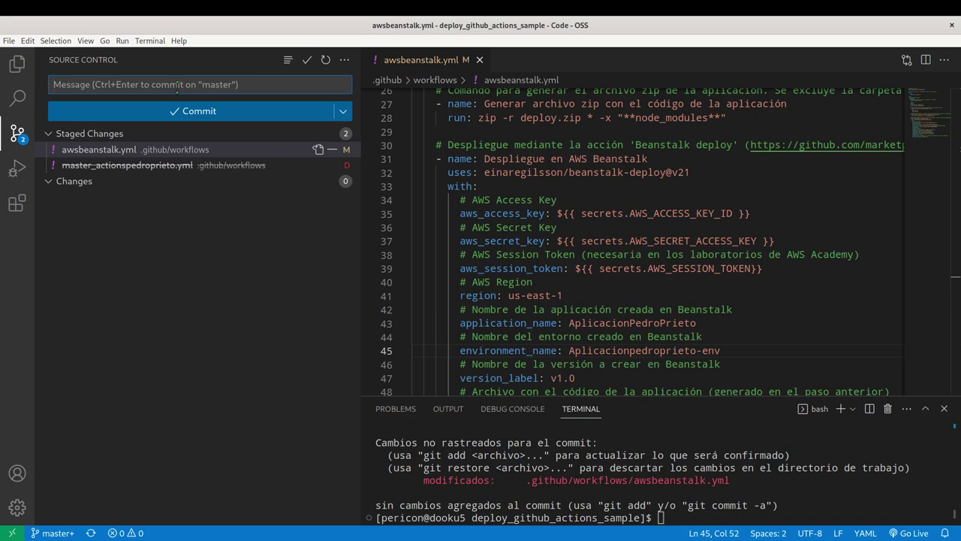
pyautogui.write('Despliegue en Beanstalk')
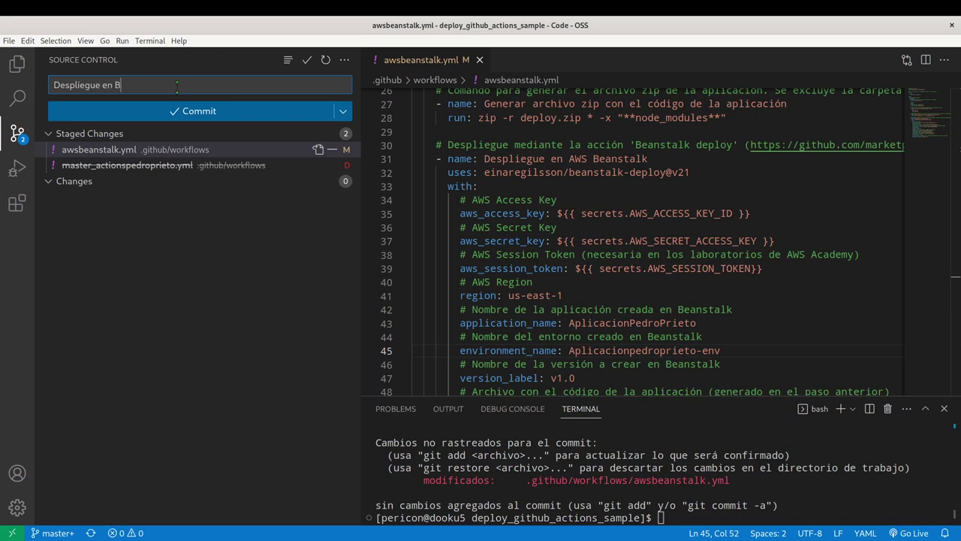
pyautogui.click(201, 116)
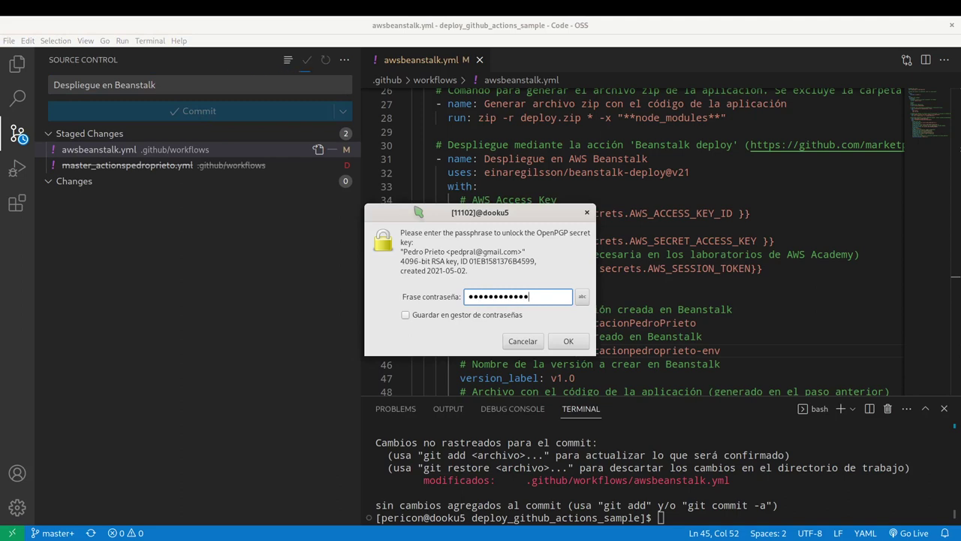
pyautogui.press('Return')
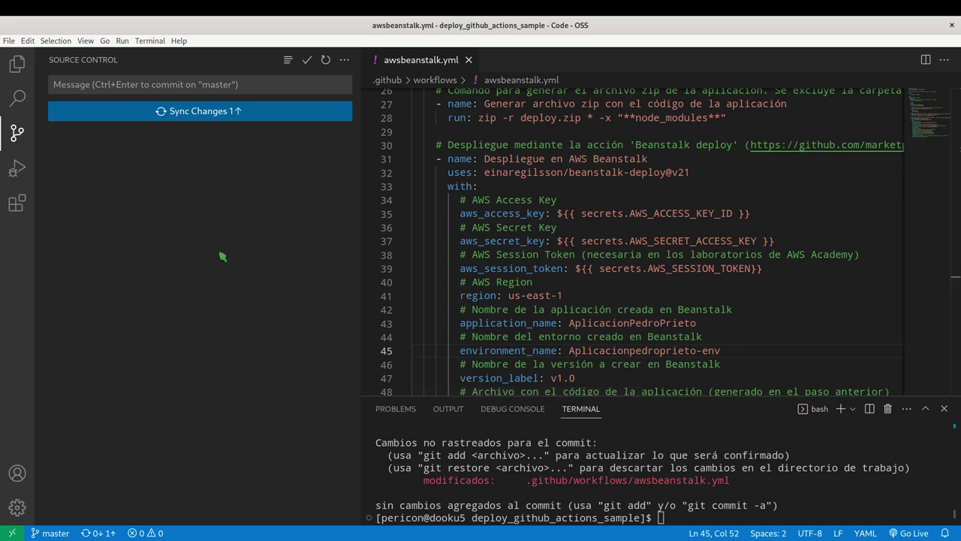
# Push the new commit to GitHub and bring Firefox to the front.
pyautogui.click(211, 117)
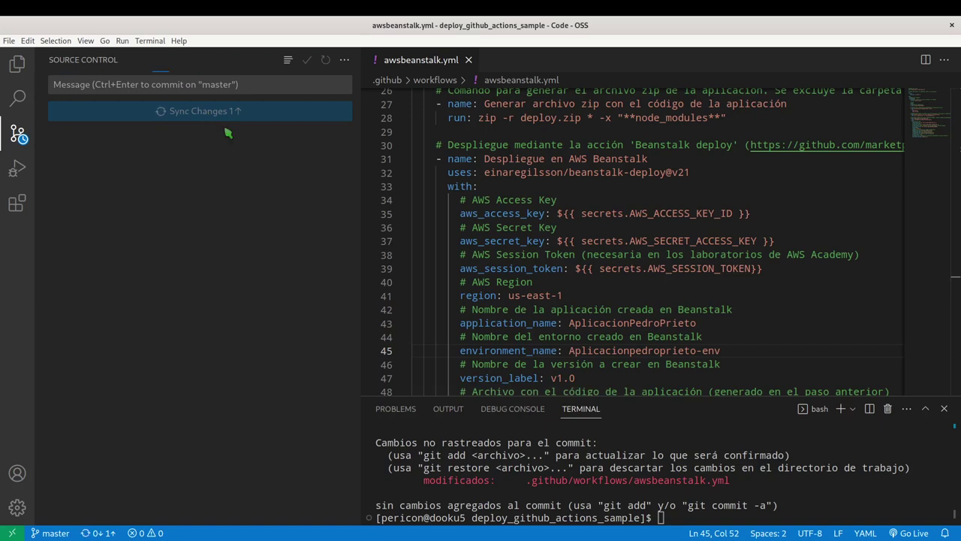
pyautogui.hotkey('alt', 'Tab')
pyautogui.hotkey('alt', 'Tab')
pyautogui.hotkey('alt', 'Tab')
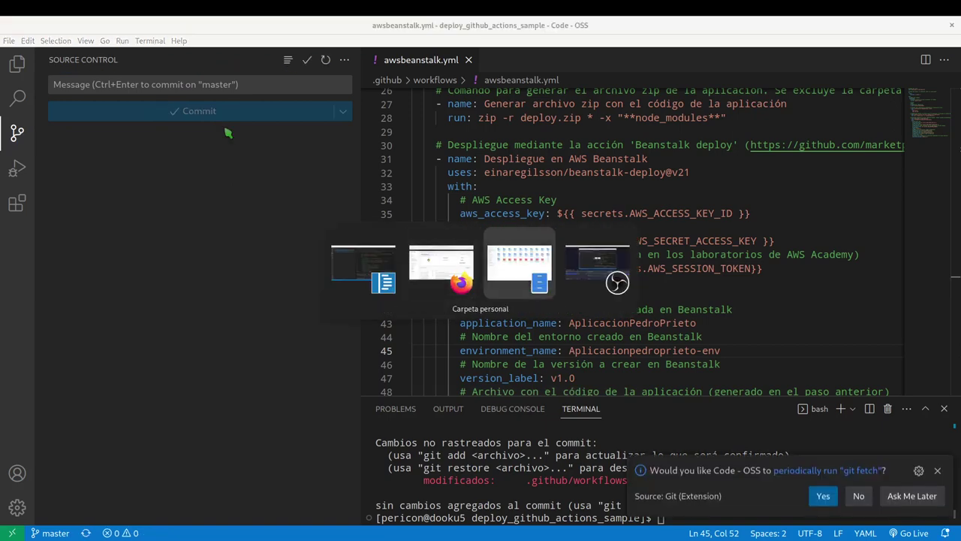
pyautogui.hotkey('alt', 'shift', 'Tab')
pyautogui.hotkey('alt', 'shift', 'Tab')
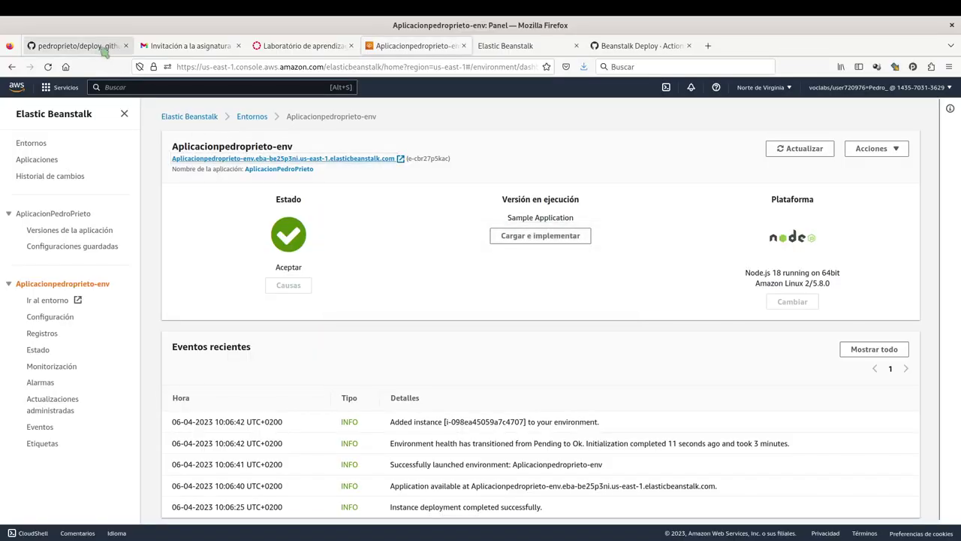
# Reload the GitHub repository page, zoom in, and open the commit history.
pyautogui.click(99, 47)
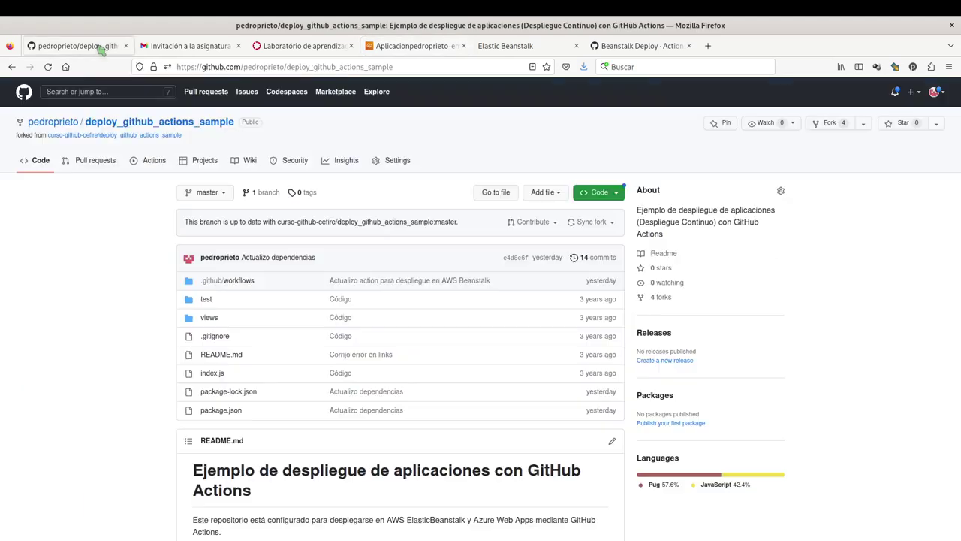
pyautogui.click(174, 126)
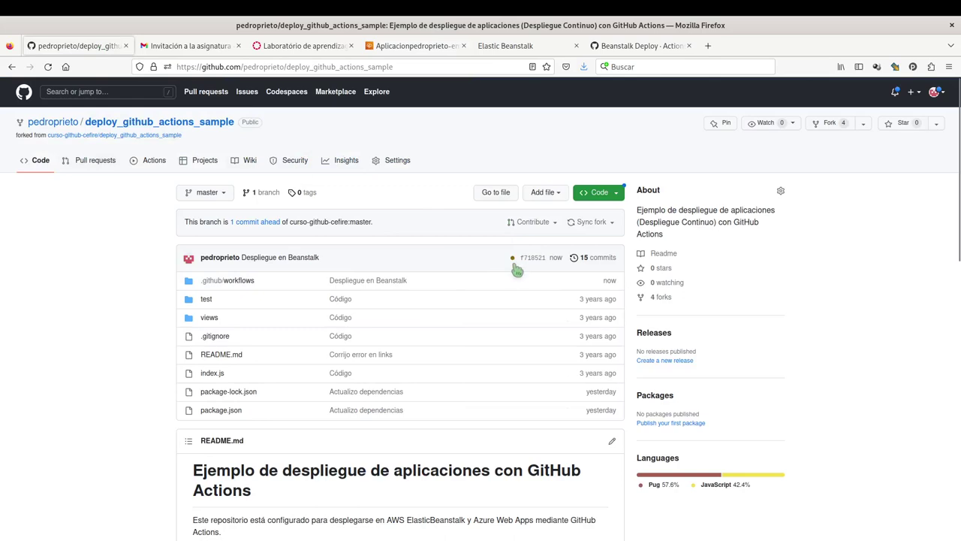
pyautogui.hotkey('ctrl', '+')
pyautogui.hotkey('ctrl', '+')
pyautogui.hotkey('ctrl', '+')
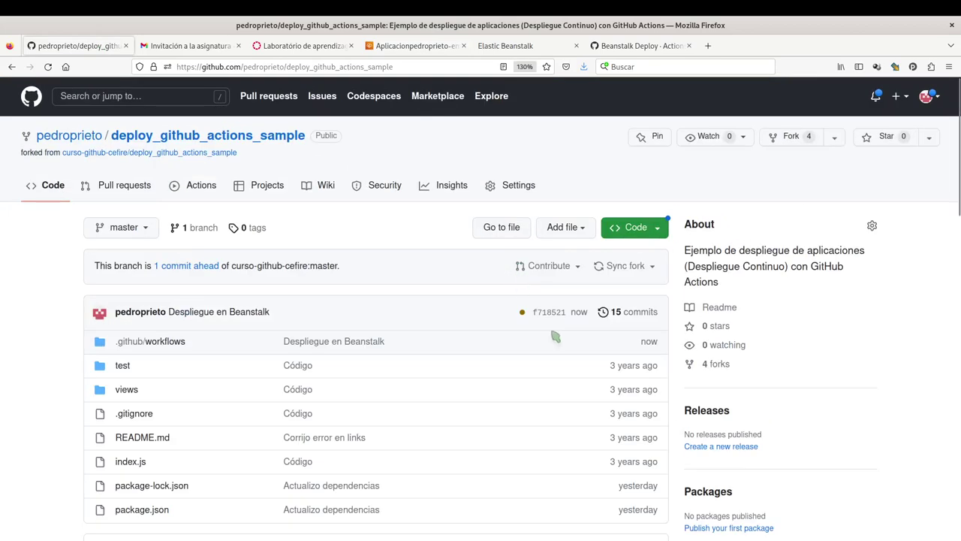
pyautogui.click(522, 316)
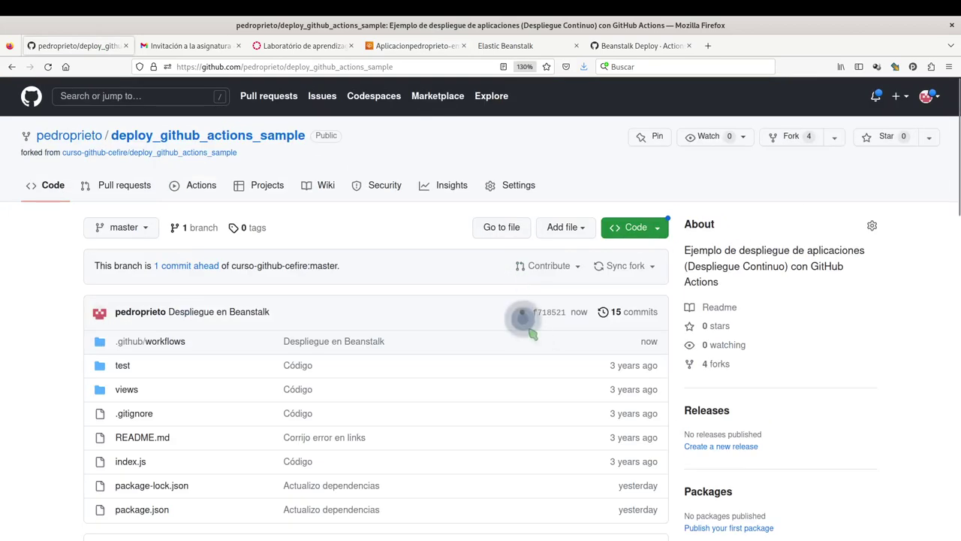
pyautogui.click(633, 313)
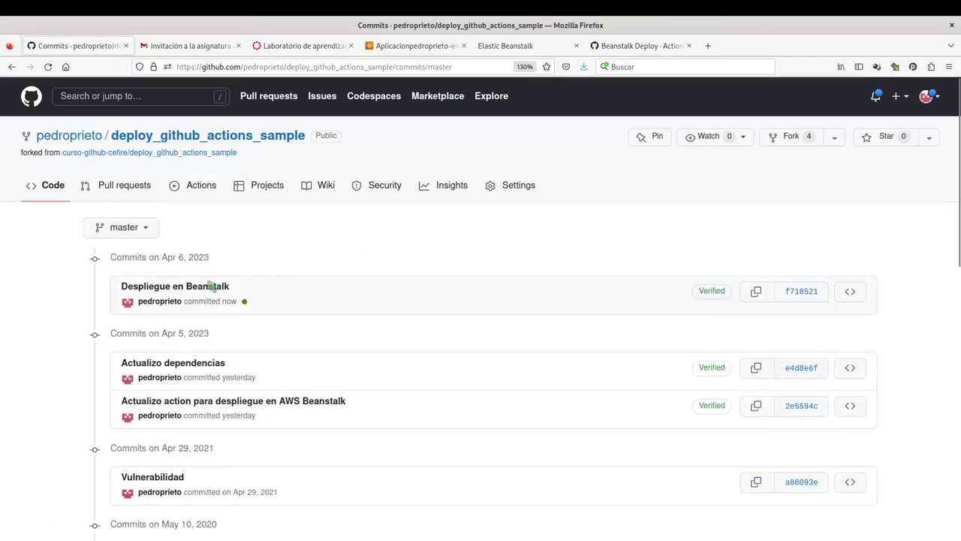
# Inspect the commit diff's new application name AplicacionPedroPrieto and environment name, then return to the repository.
pyautogui.click(192, 293)
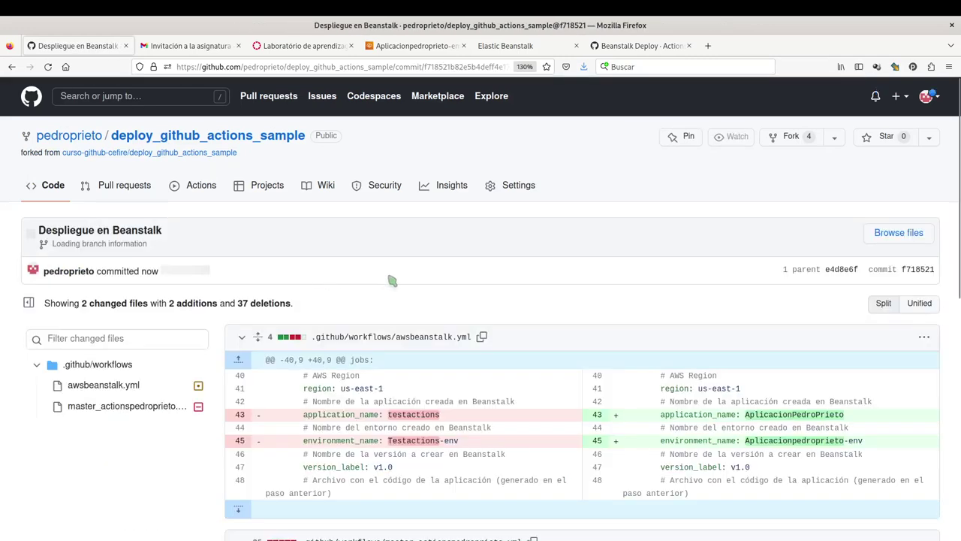
pyautogui.scroll(-3, 601, 316)
pyautogui.doubleClick(763, 257)
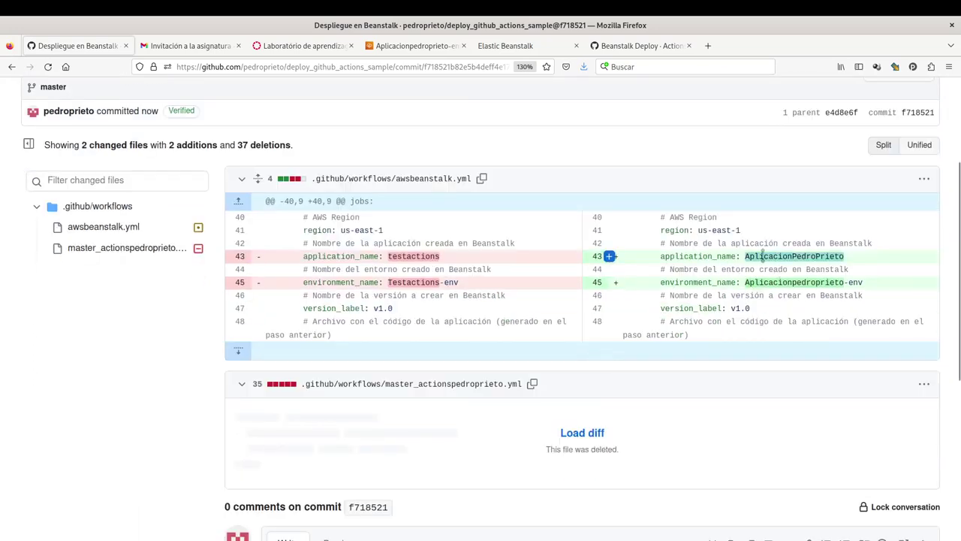
pyautogui.doubleClick(788, 282)
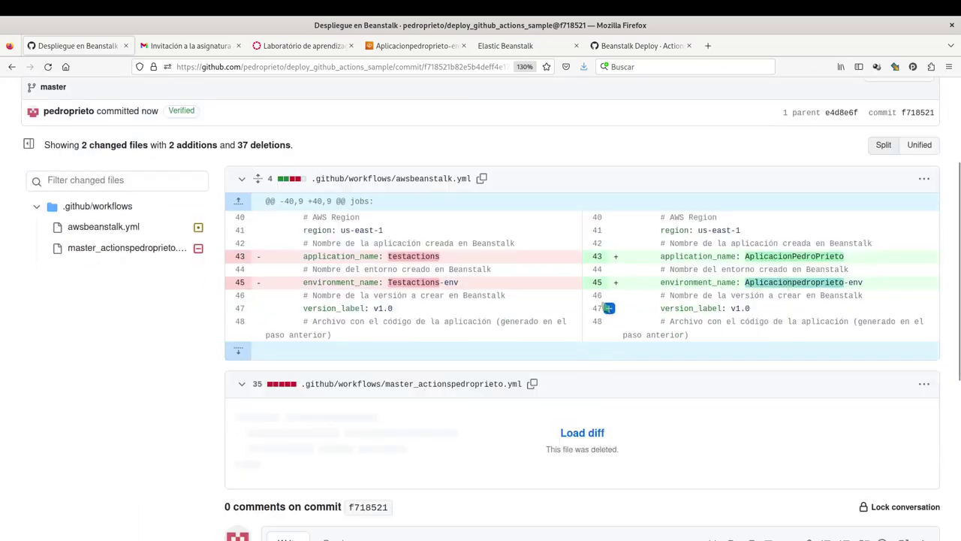
pyautogui.scroll(3, 298, 225)
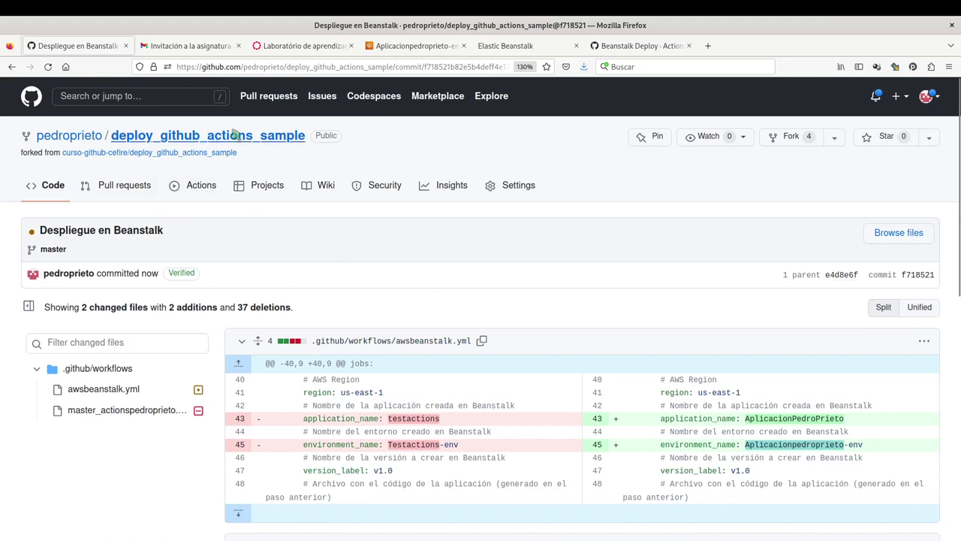
pyautogui.click(233, 137)
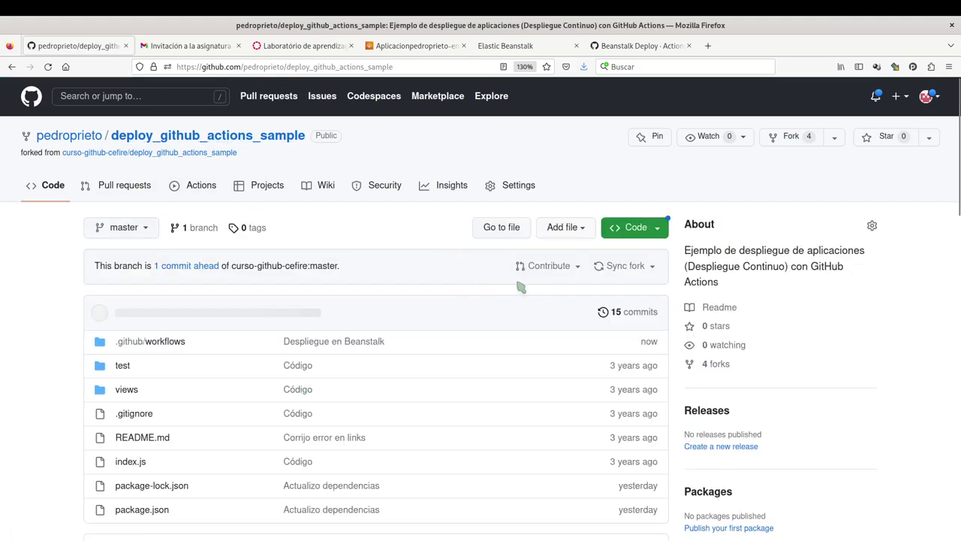
# Open the running deployment check, reset the zoom, and review the tests and zip generation logs.
pyautogui.moveTo(523, 313)
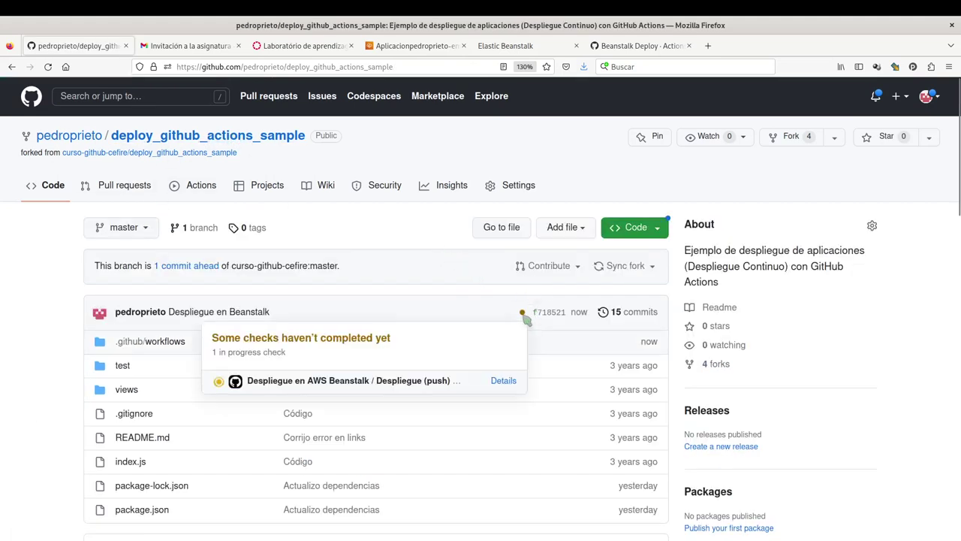
pyautogui.click(503, 381)
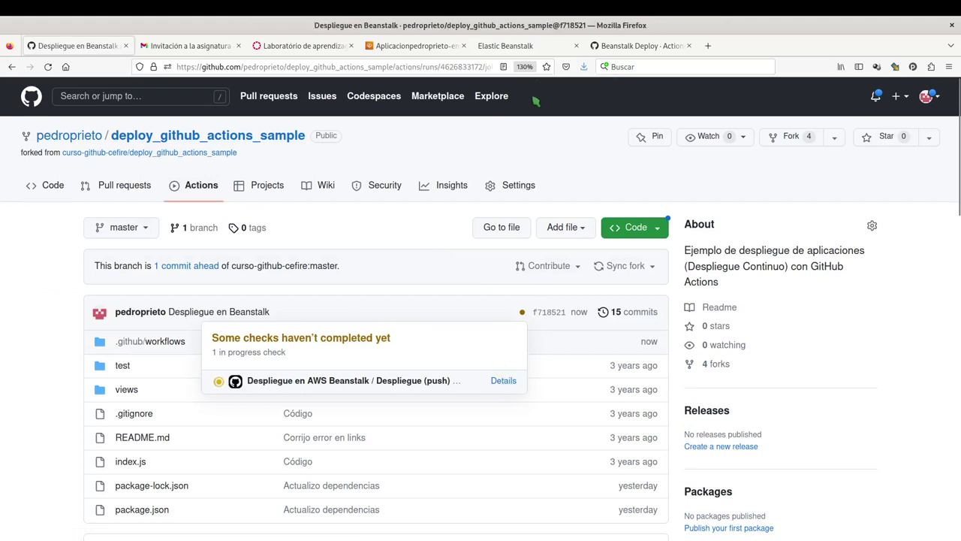
pyautogui.hotkey('ctrl', '0')
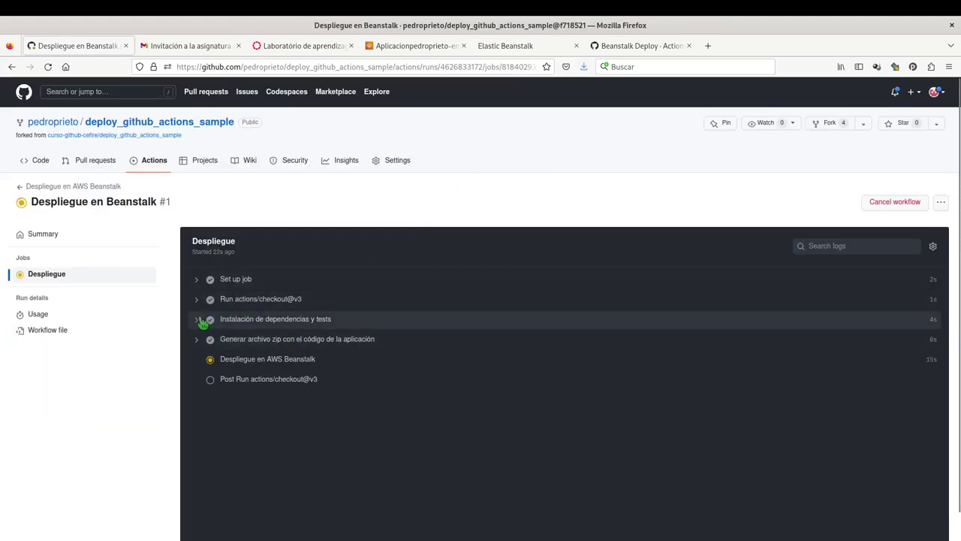
pyautogui.click(197, 322)
pyautogui.scroll(-2, 293, 450)
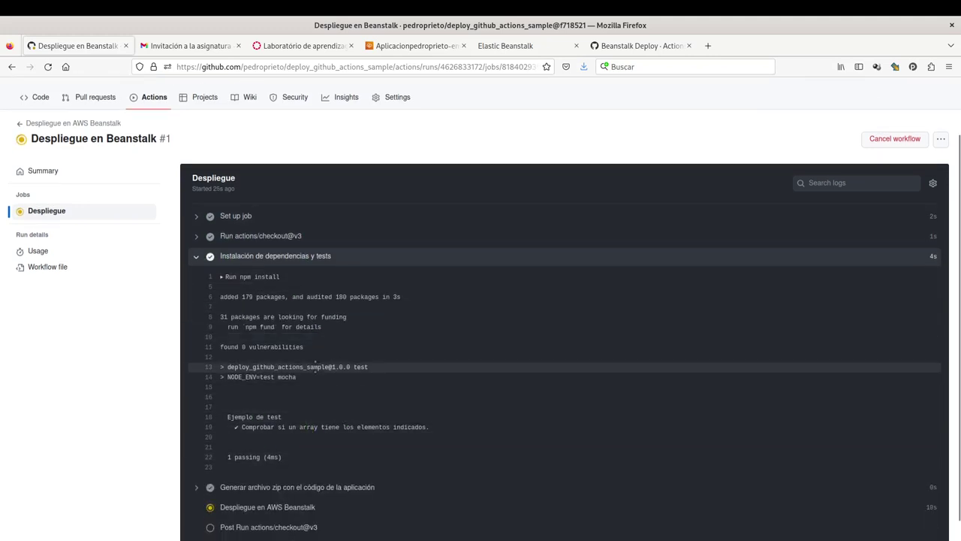
pyautogui.click(200, 259)
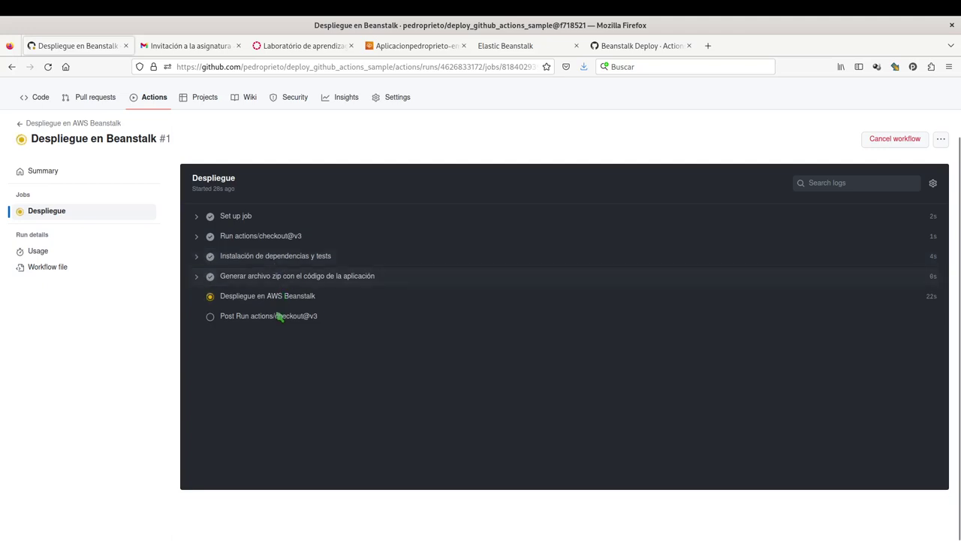
pyautogui.click(198, 279)
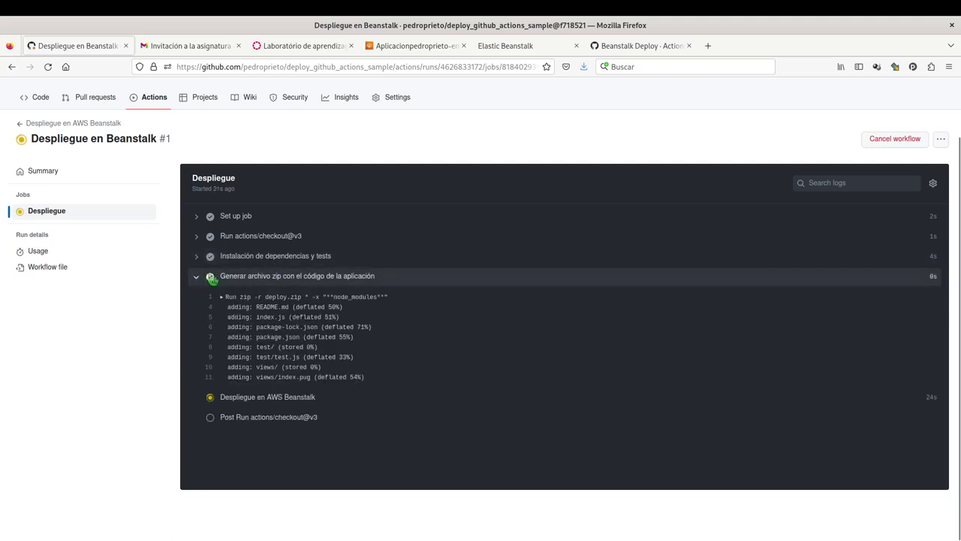
pyautogui.click(197, 276)
pyautogui.hotkey('ctrl', '+')
pyautogui.hotkey('ctrl', '+')
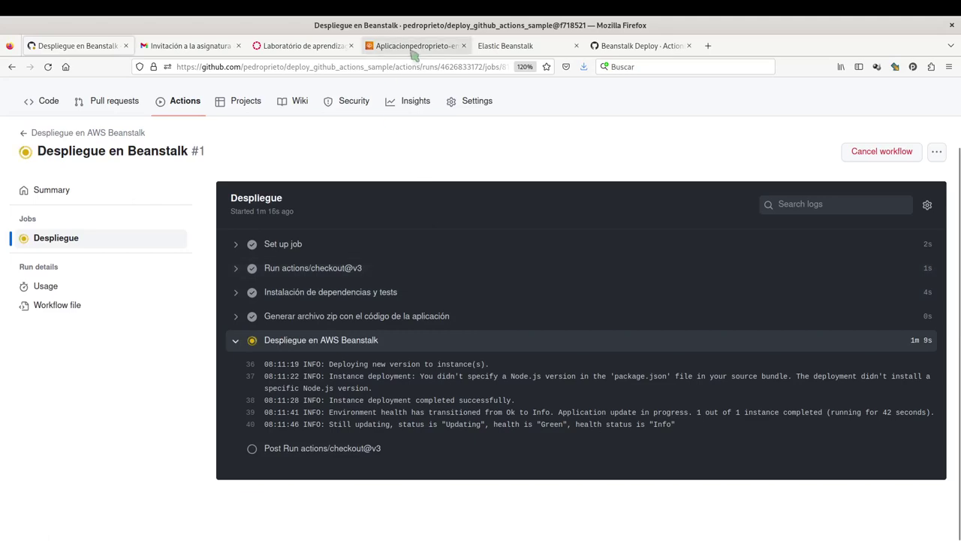
pyautogui.click(415, 48)
# Refresh the Beanstalk dashboard and expand the finished AWS Beanstalk deployment step log.
pyautogui.click(784, 149)
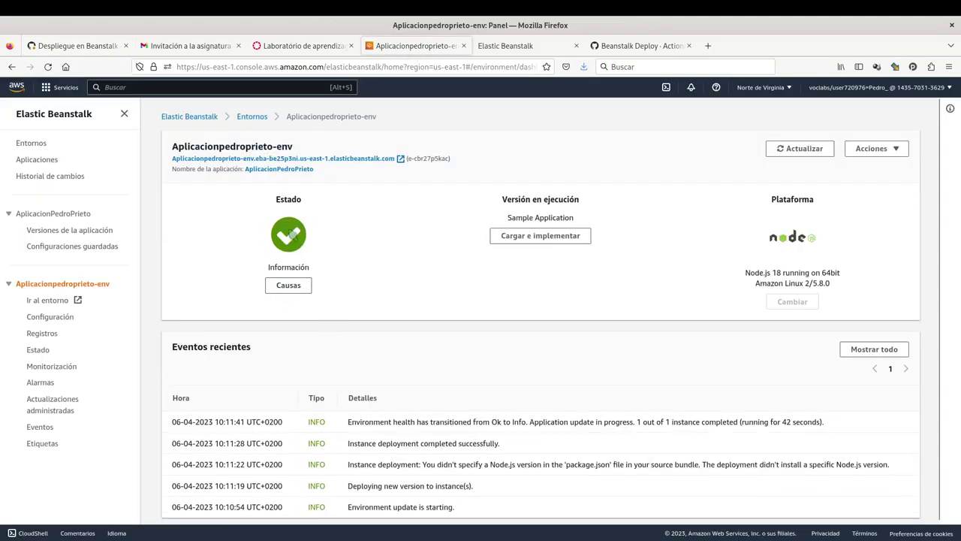
pyautogui.click(90, 47)
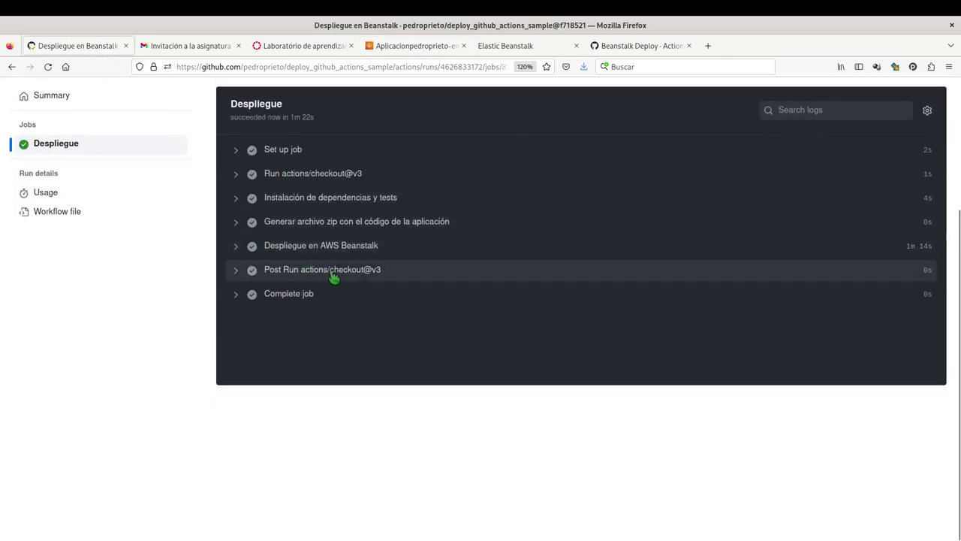
pyautogui.click(237, 251)
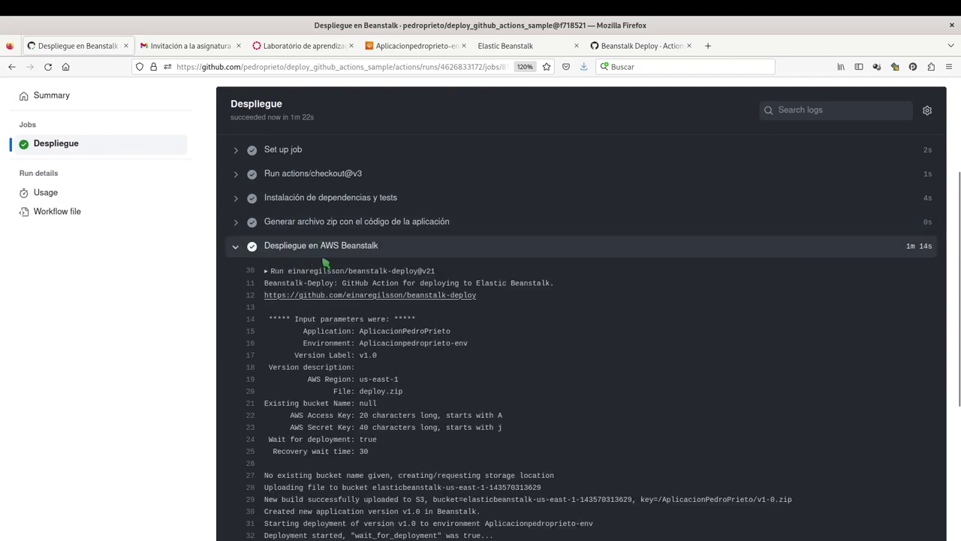
pyautogui.scroll(-2, 301, 217)
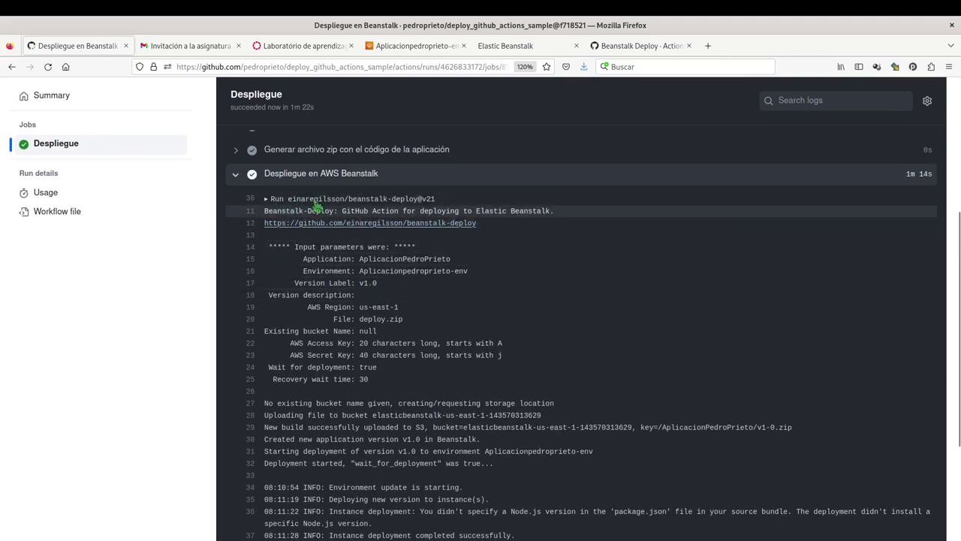
pyautogui.scroll(-2, 383, 206)
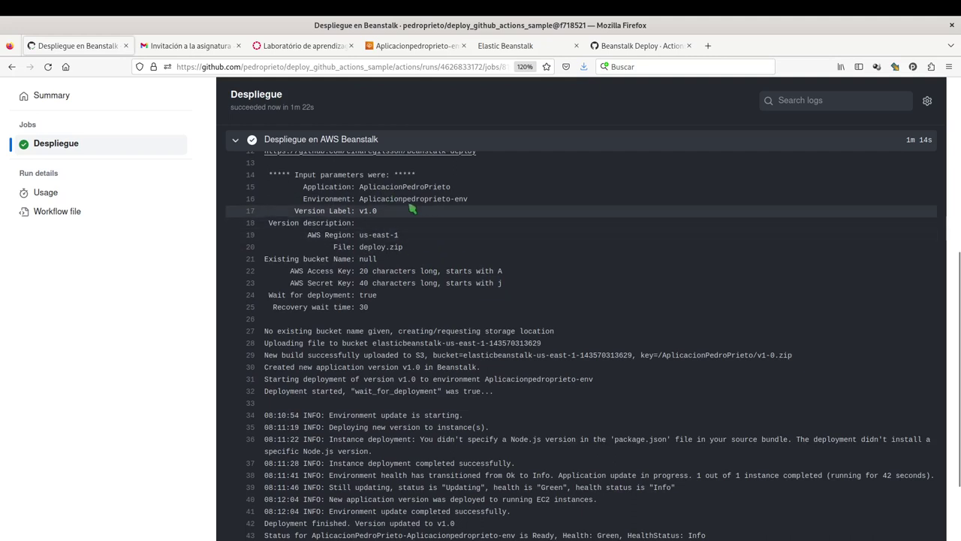
# Highlight the log's application name, deployment input parameters and environment update progress messages.
pyautogui.doubleClick(404, 186)
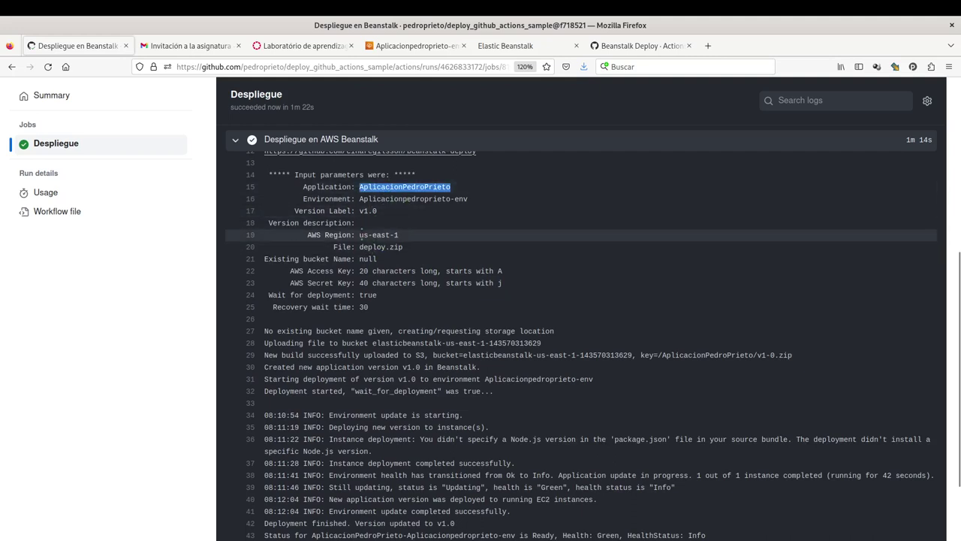
pyautogui.moveTo(362, 234); pyautogui.dragTo(403, 242)
pyautogui.click(386, 240)
pyautogui.scroll(-3, 398, 284)
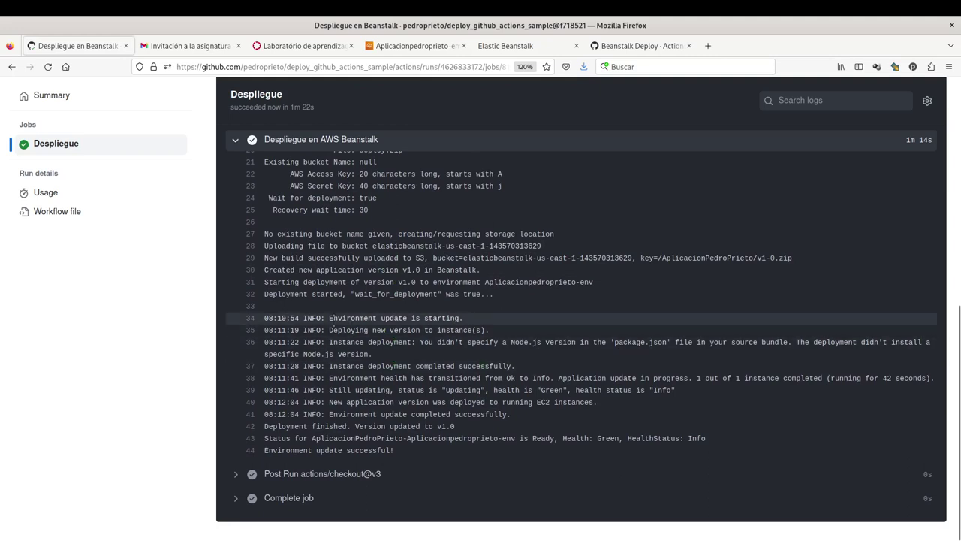
pyautogui.moveTo(331, 319); pyautogui.dragTo(498, 439)
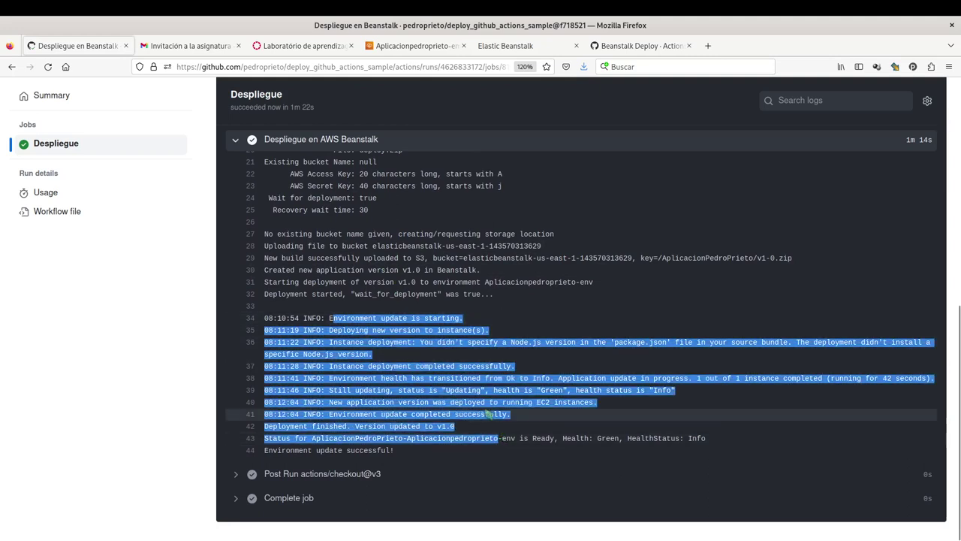
pyautogui.click(427, 366)
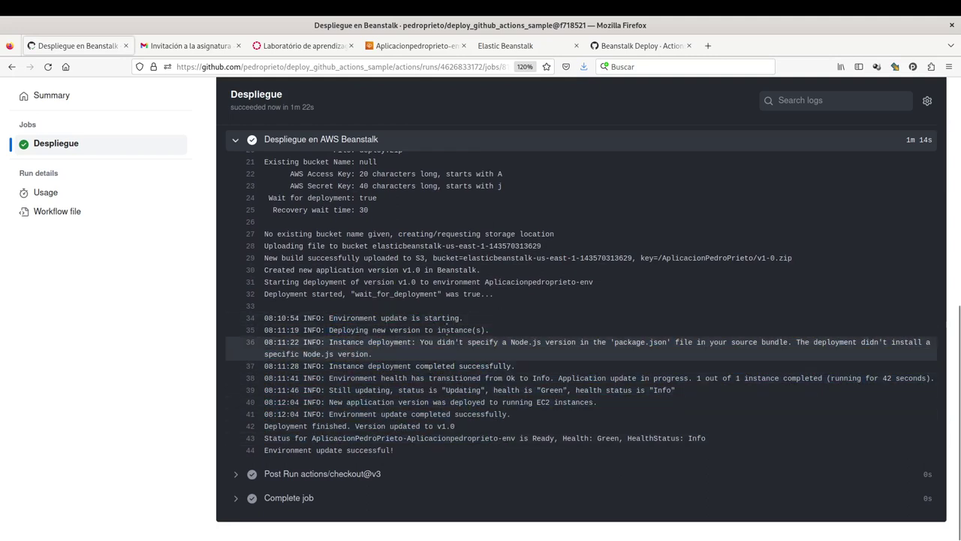
pyautogui.click(395, 51)
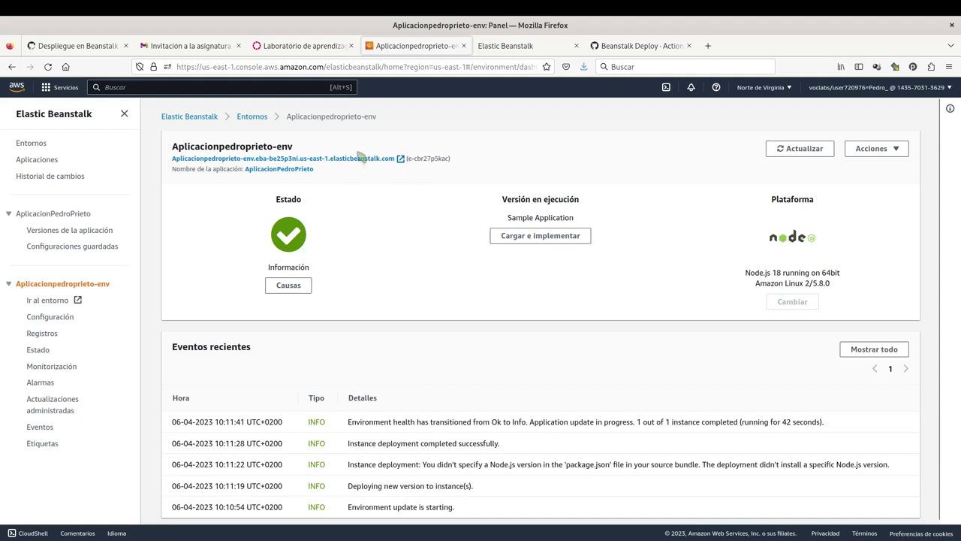
# Reload the deployed site and submit a name in the Nombre field to get a greeting.
pyautogui.click(528, 45)
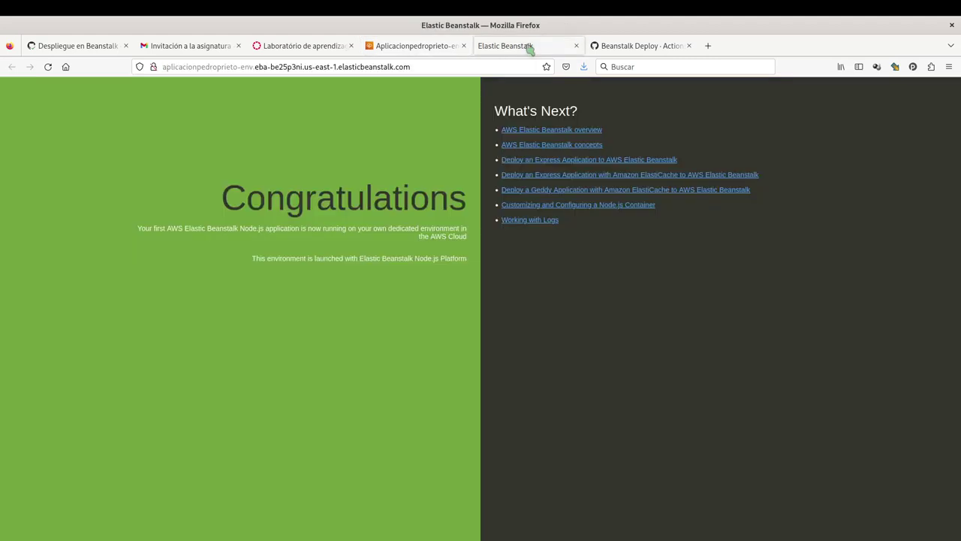
pyautogui.press('F5')
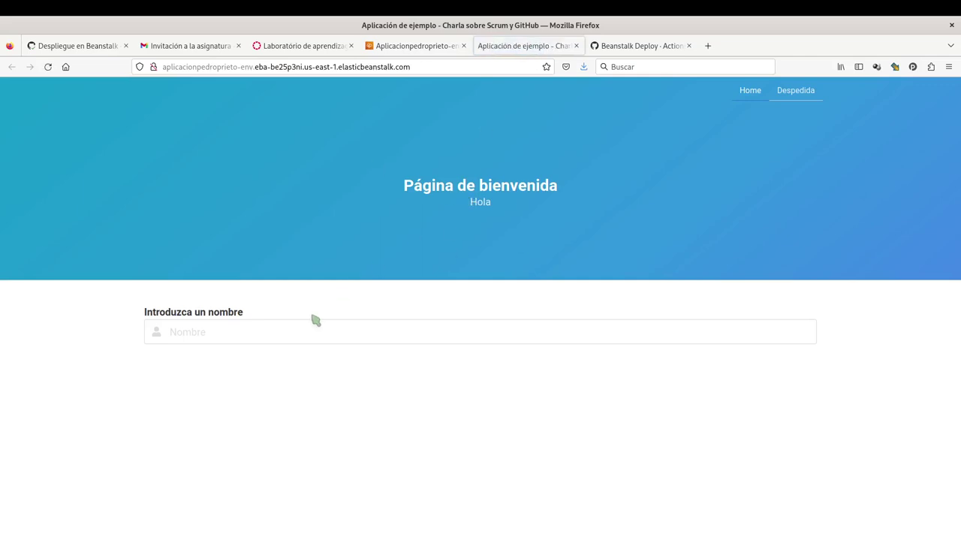
pyautogui.click(292, 335)
pyautogui.write('Pedr')
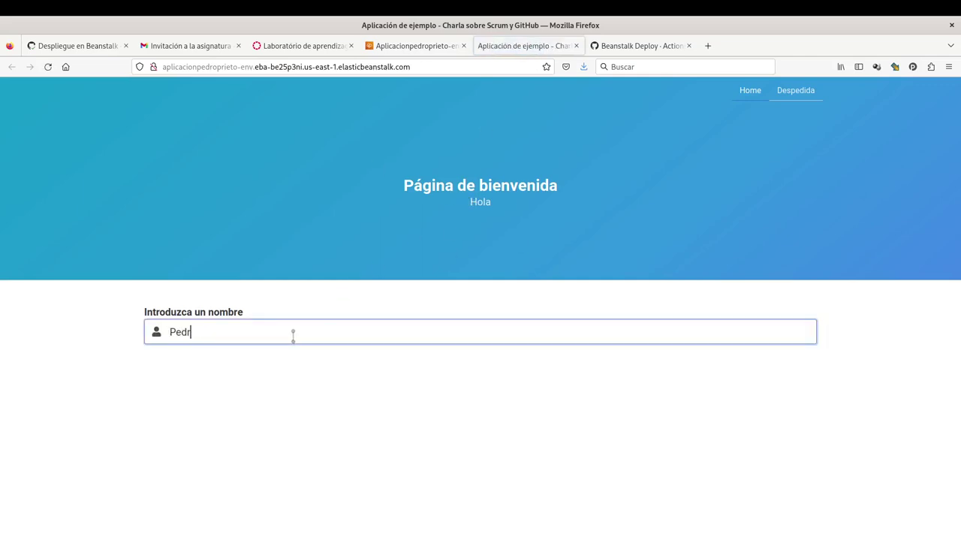
pyautogui.write('o')
pyautogui.press('Return')
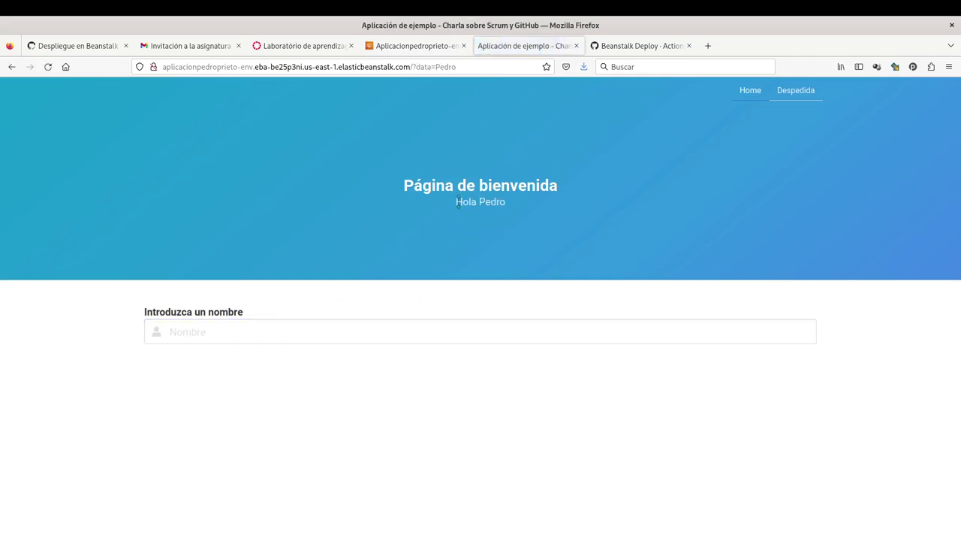
pyautogui.moveTo(456, 201); pyautogui.dragTo(510, 204)
pyautogui.click(518, 213)
# Go back to the repository's main code page on GitHub and switch to Code - OSS.
pyautogui.click(87, 50)
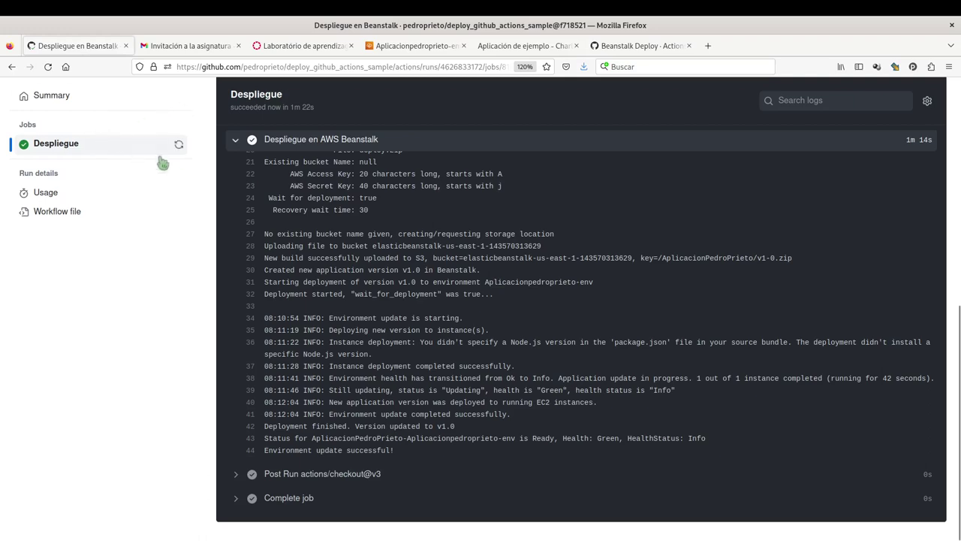
pyautogui.scroll(8, 322, 183)
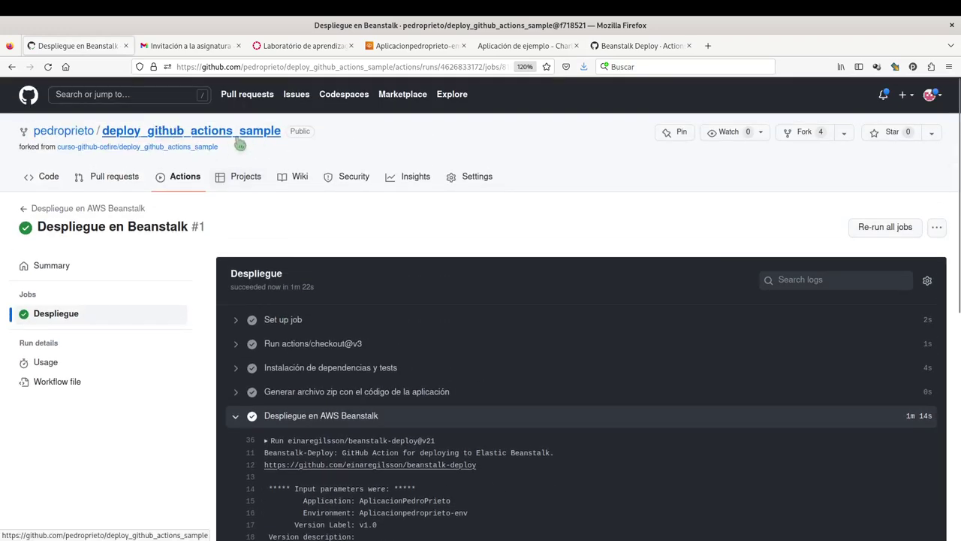
pyautogui.click(239, 139)
pyautogui.hotkey('alt', 'Tab')
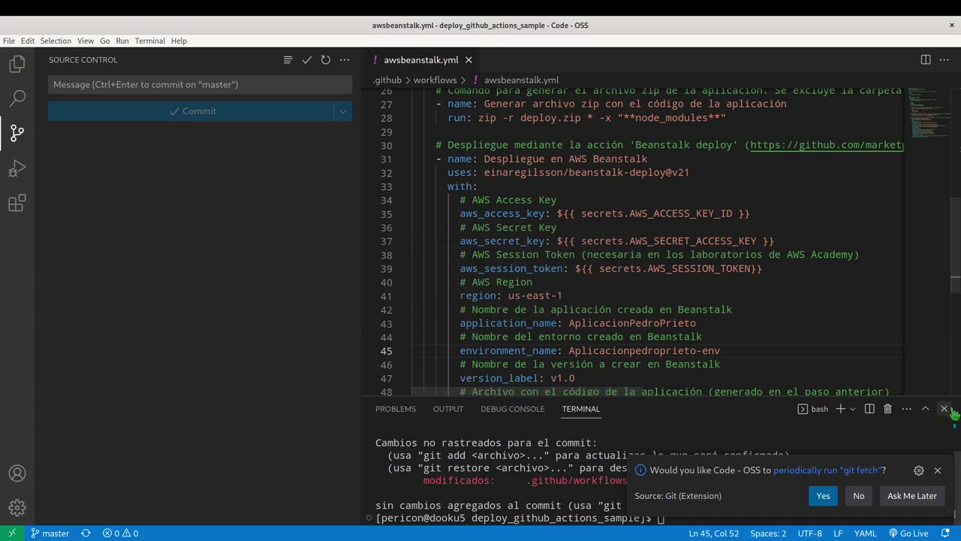
# Close the terminal and select the application_name and environment_name values in awsbeanstalk.yml.
pyautogui.click(944, 408)
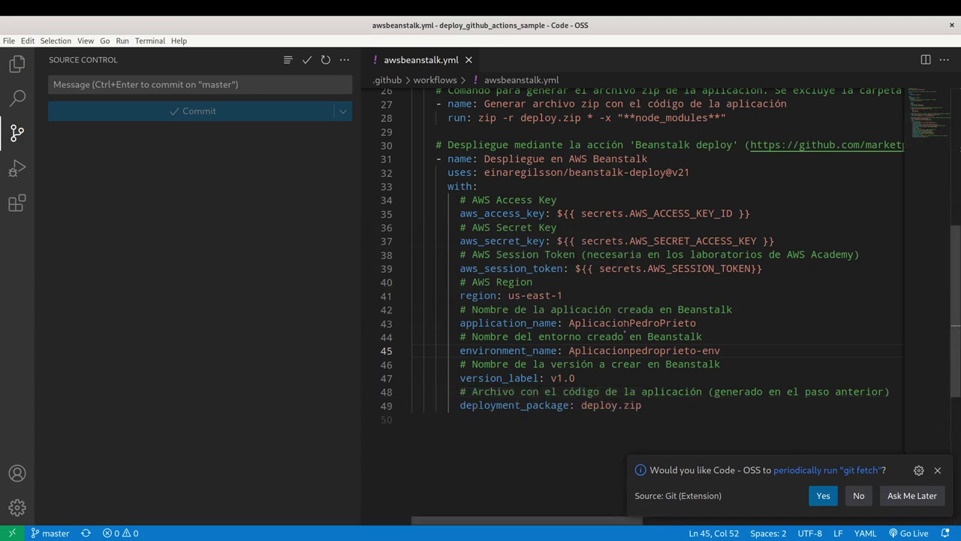
pyautogui.doubleClick(624, 323)
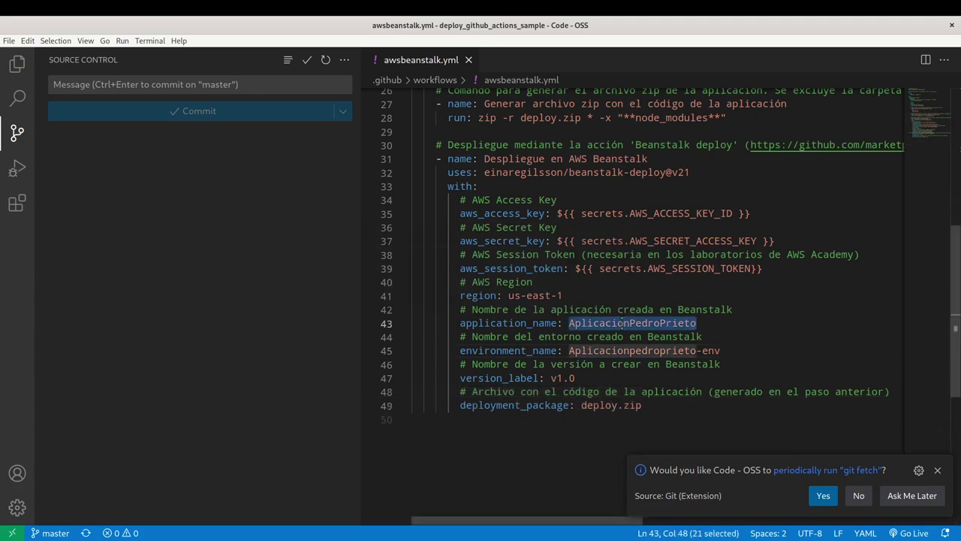
pyautogui.doubleClick(628, 350)
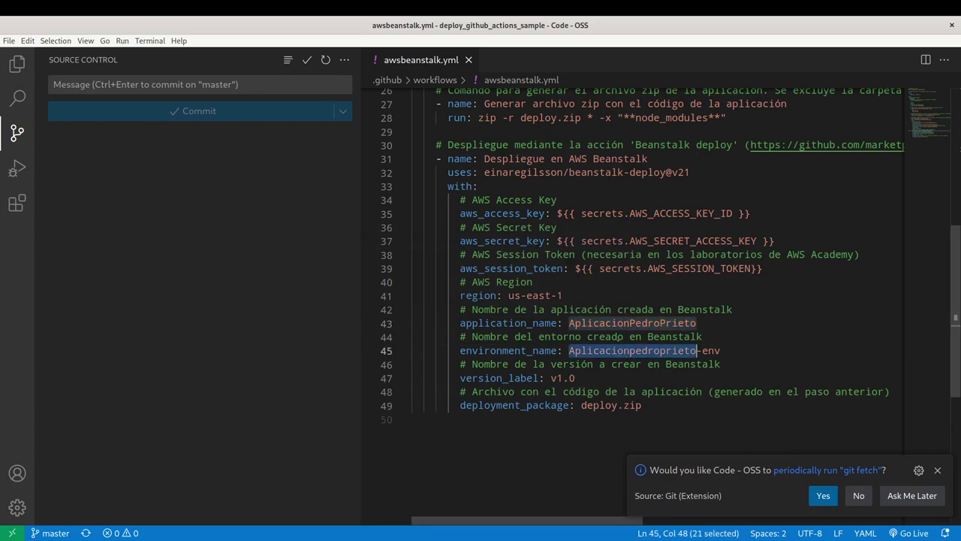
pyautogui.hotkey('alt', 'Tab')
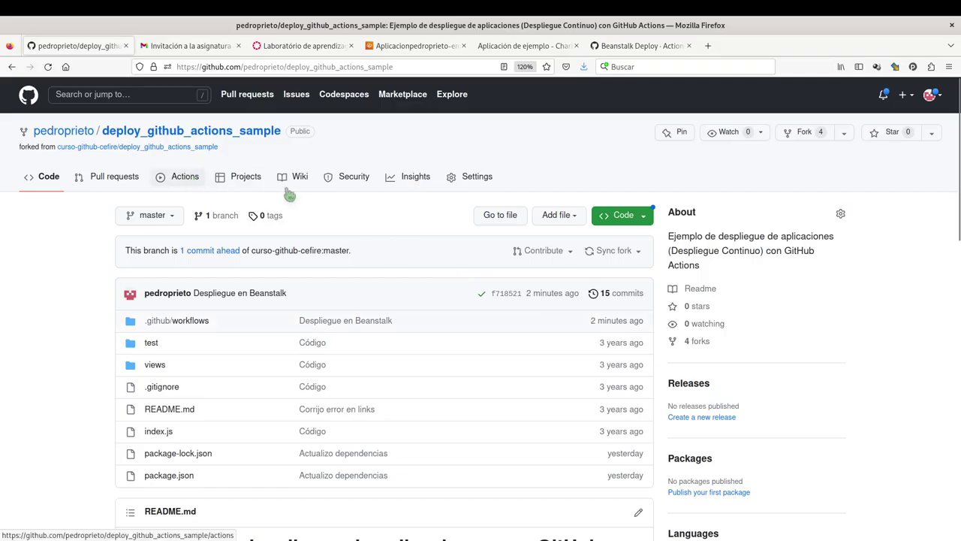
# Go to Settings > Secrets and variables > Actions to list the three AWS repository secrets.
pyautogui.click(483, 184)
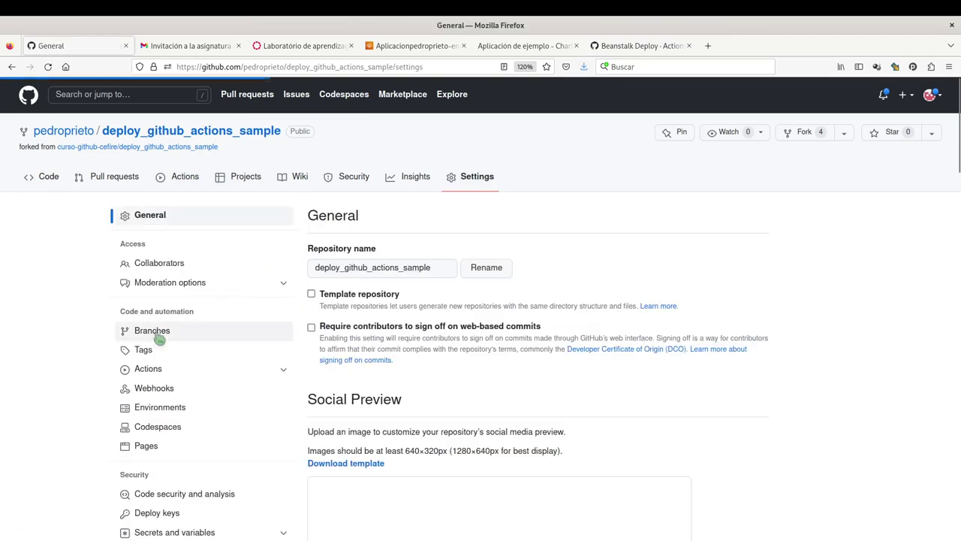
pyautogui.scroll(-3, 191, 346)
pyautogui.click(189, 392)
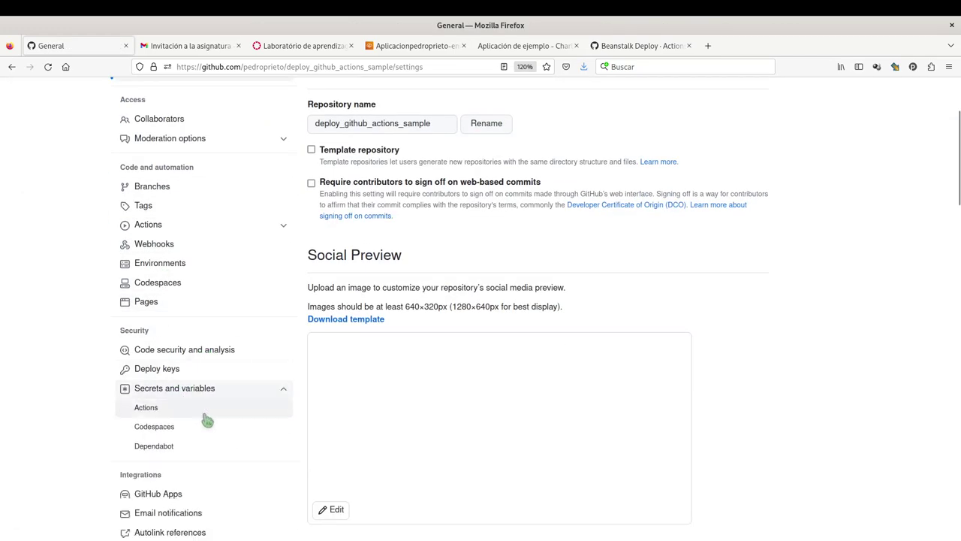
pyautogui.click(146, 408)
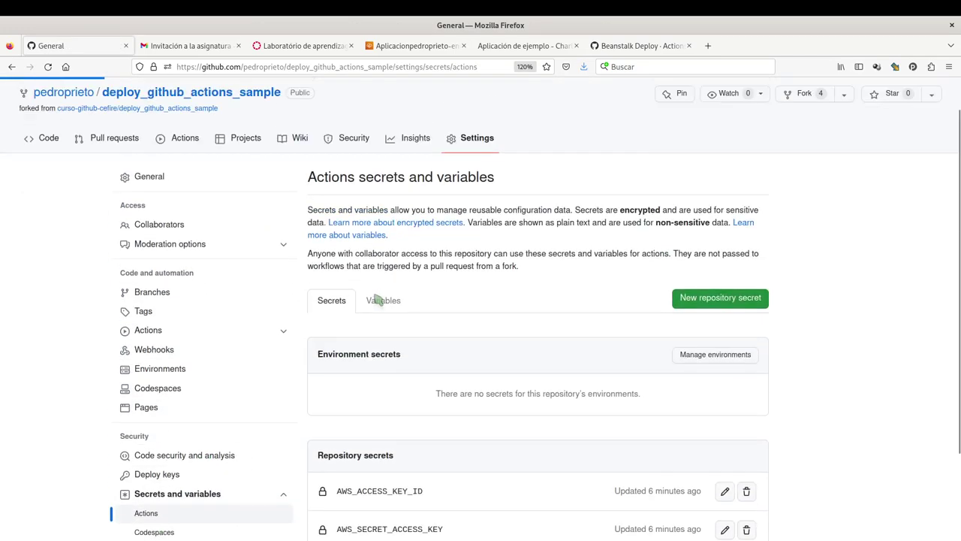
pyautogui.scroll(-3, 377, 298)
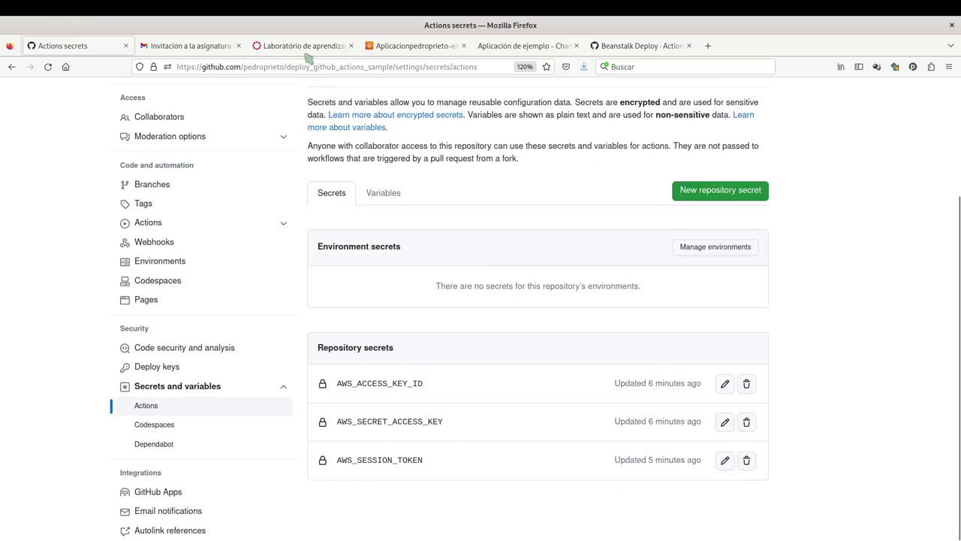
# Check the AWS Academy lab credentials, then scroll back to the top of the GitHub repository page.
pyautogui.click(304, 46)
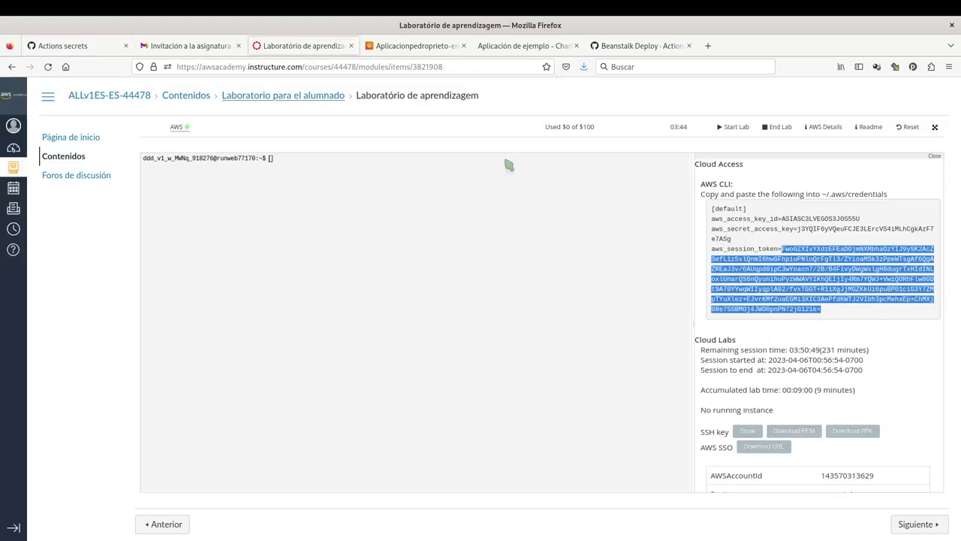
pyautogui.click(825, 127)
pyautogui.click(823, 128)
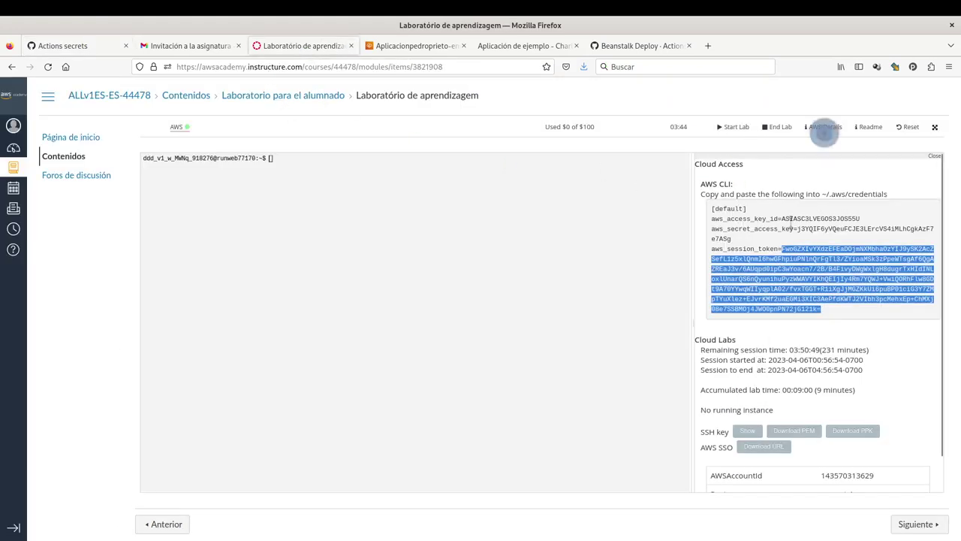
pyautogui.click(75, 46)
pyautogui.scroll(3, 225, 263)
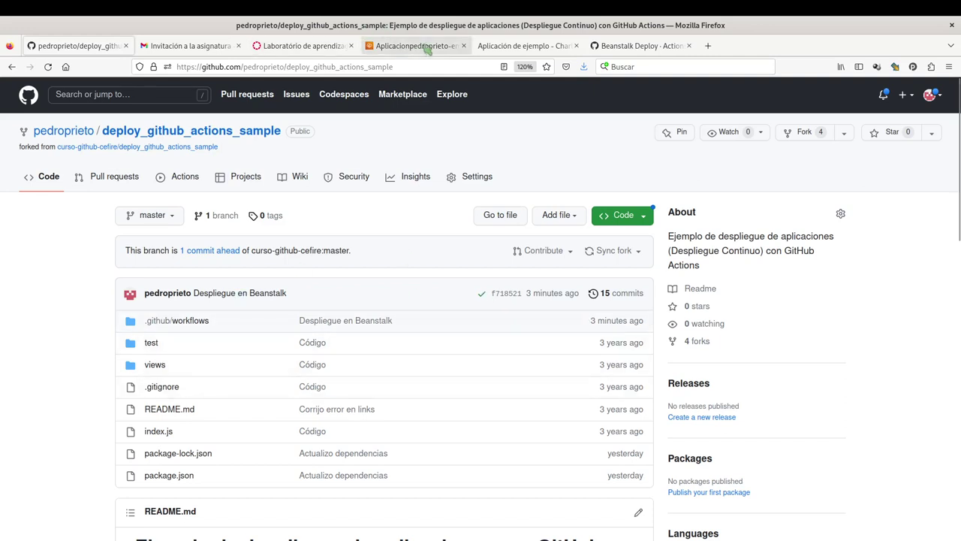
# View the Elastic Beanstalk environment dashboard, then return to the AWS Academy lab page.
pyautogui.click(425, 47)
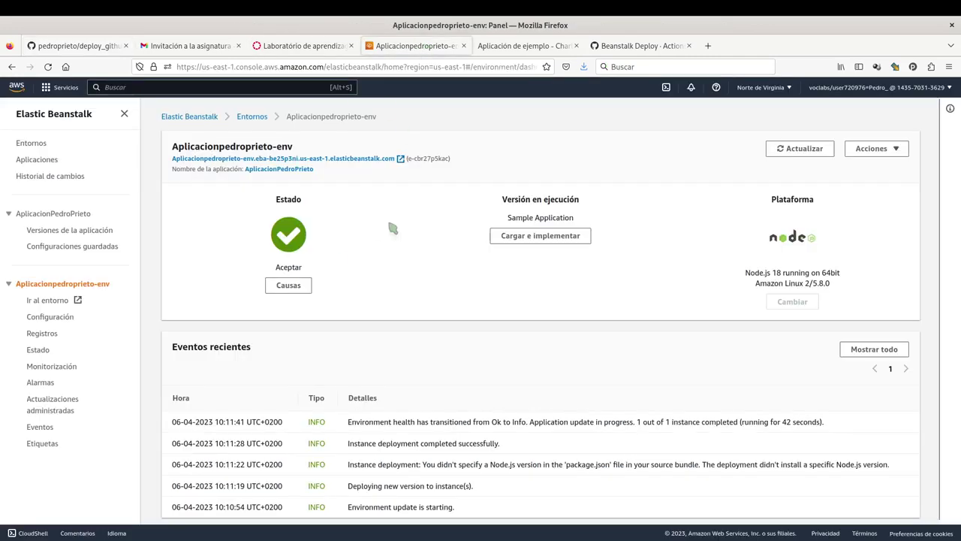
pyautogui.click(307, 46)
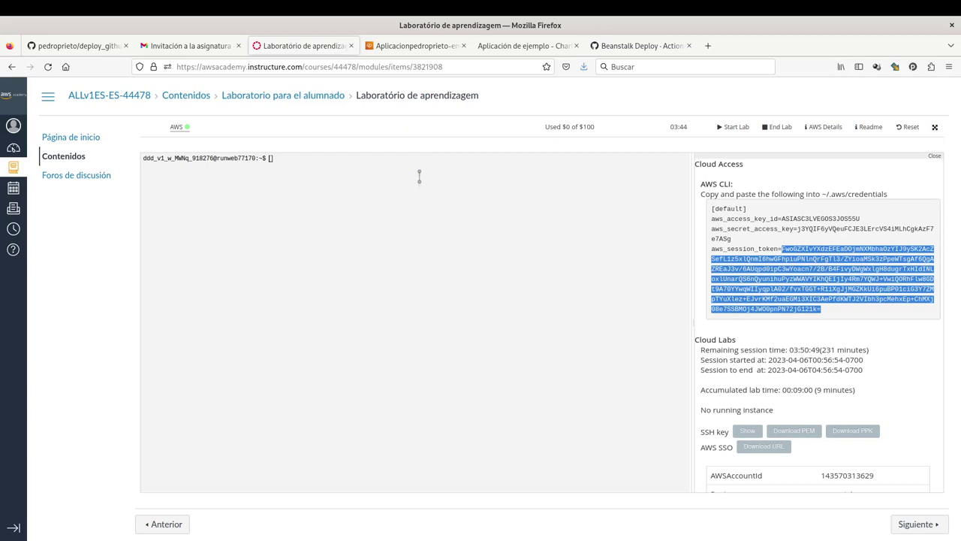
# Focus the lab terminal, then return to the Aplicacionpedroprieto-env environment dashboard.
pyautogui.click(470, 228)
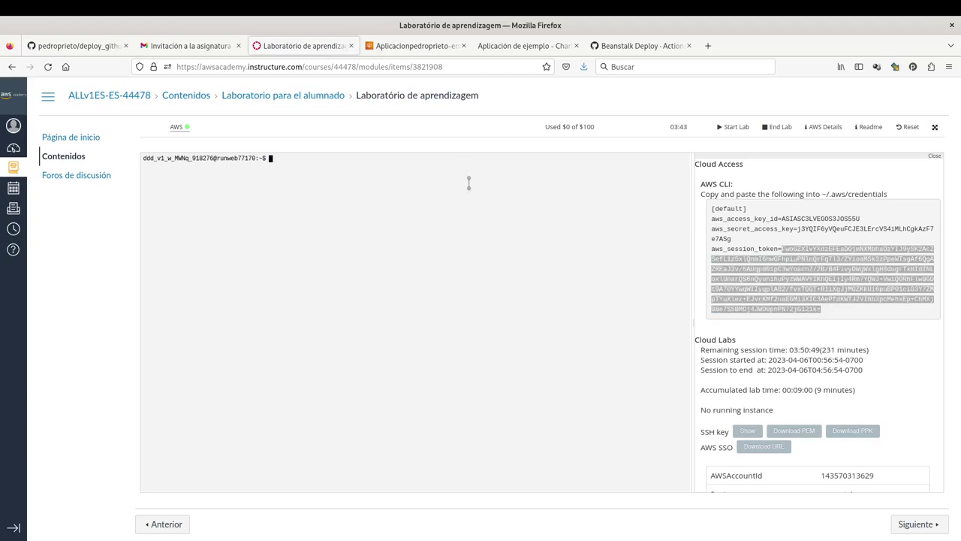
pyautogui.click(593, 133)
pyautogui.click(411, 47)
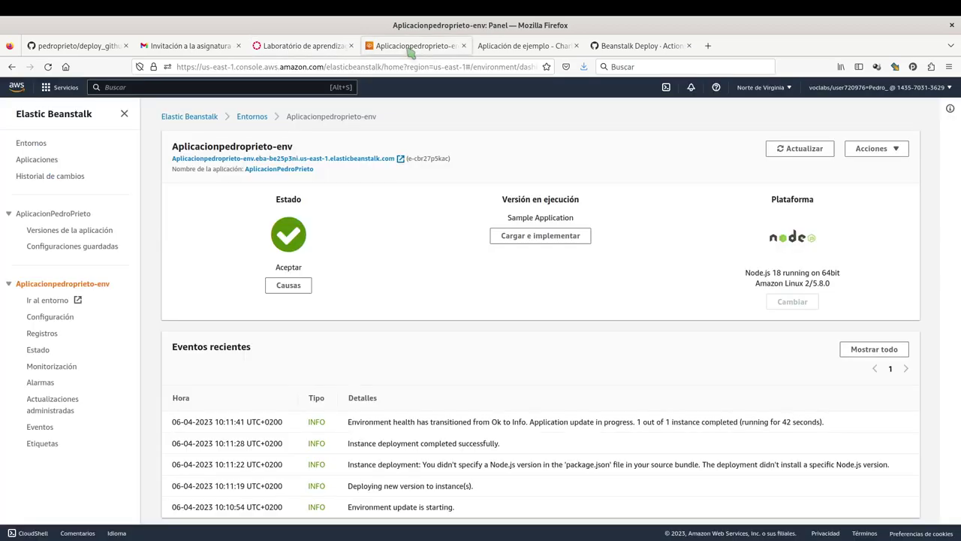
# From the Elastic Beanstalk applications list, select the only application and choose Eliminar aplicación under Acciones.
pyautogui.click(190, 124)
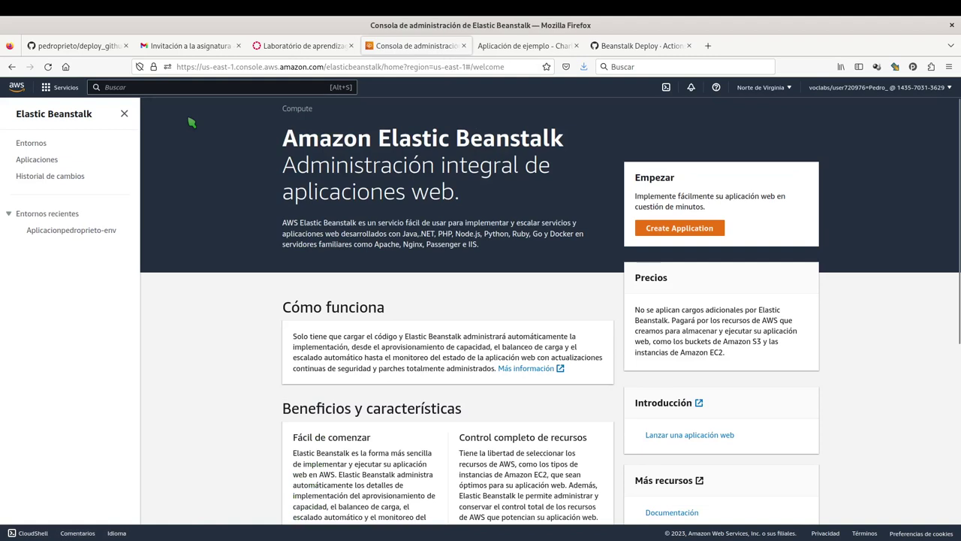
pyautogui.click(43, 163)
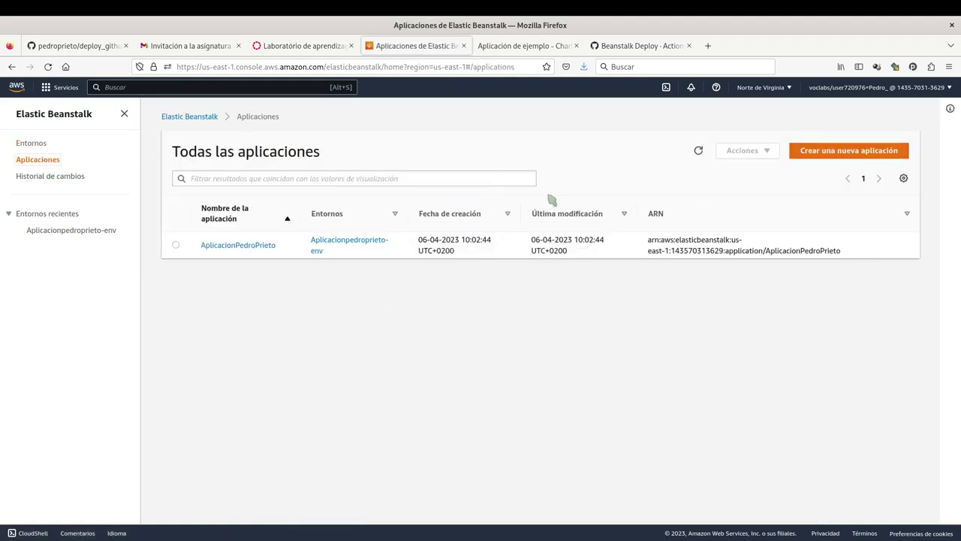
pyautogui.click(310, 251)
pyautogui.click(177, 248)
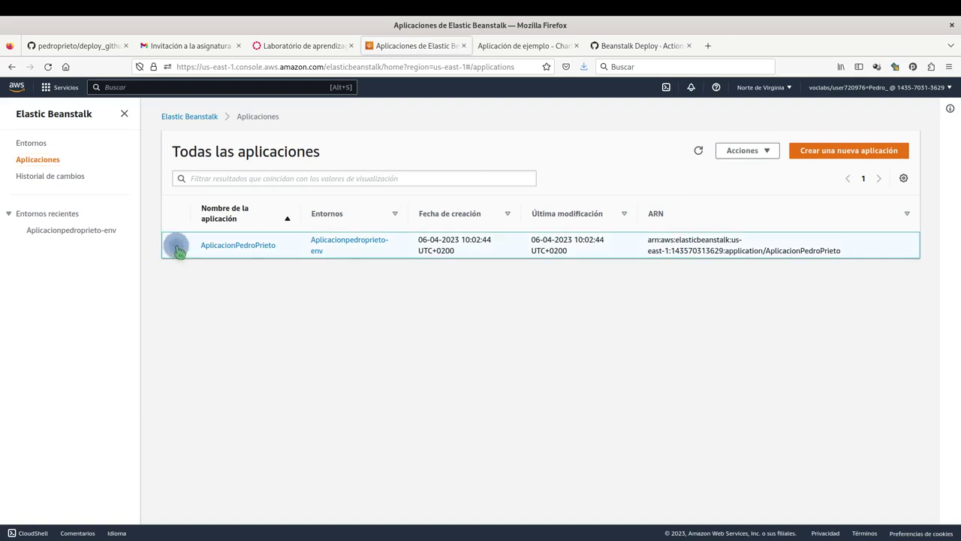
pyautogui.click(768, 153)
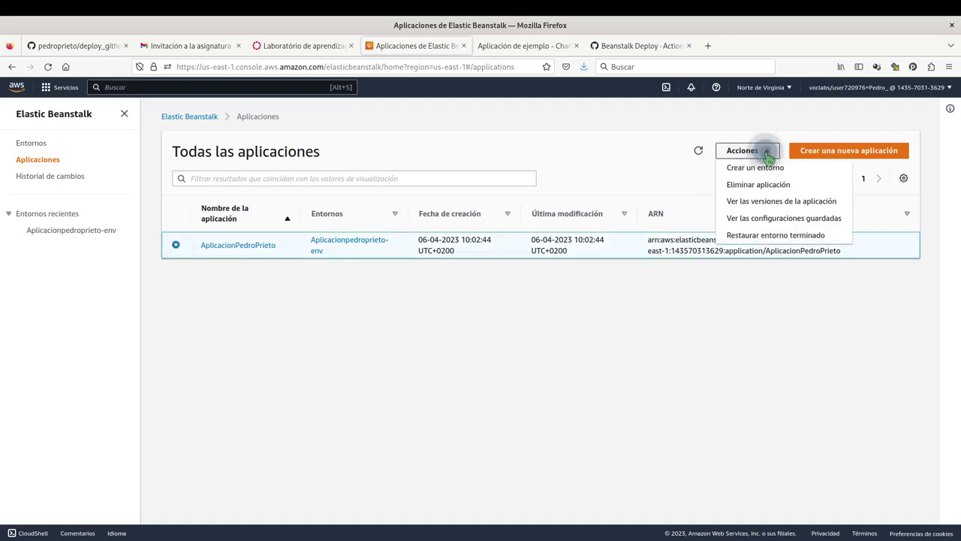
pyautogui.click(760, 185)
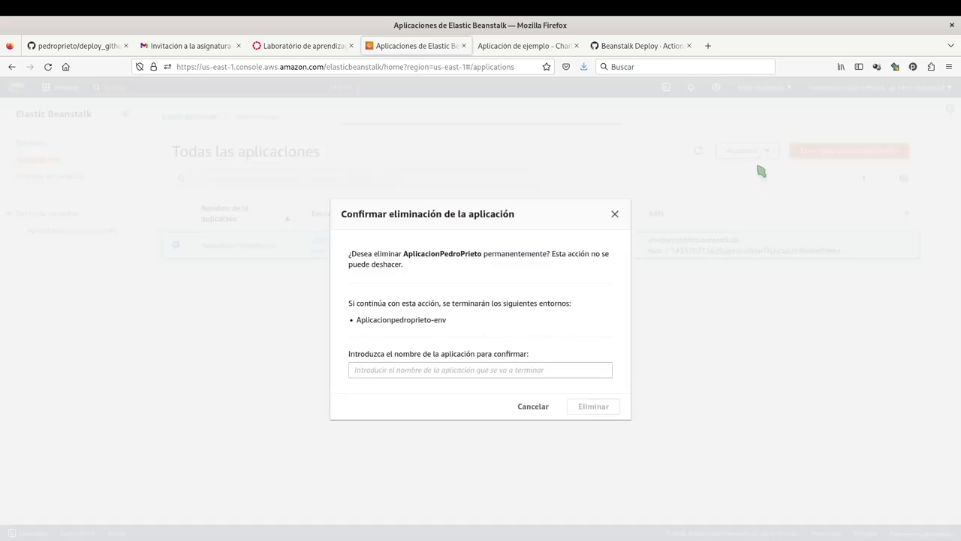
# Enter the application's name in the confirmation field and confirm its permanent deletion with Eliminar.
pyautogui.click(441, 262)
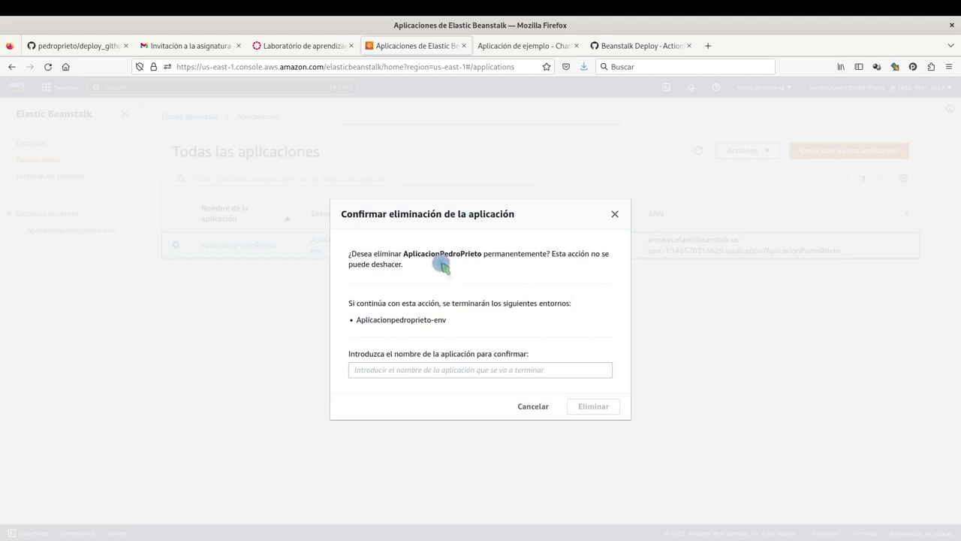
pyautogui.click(434, 326)
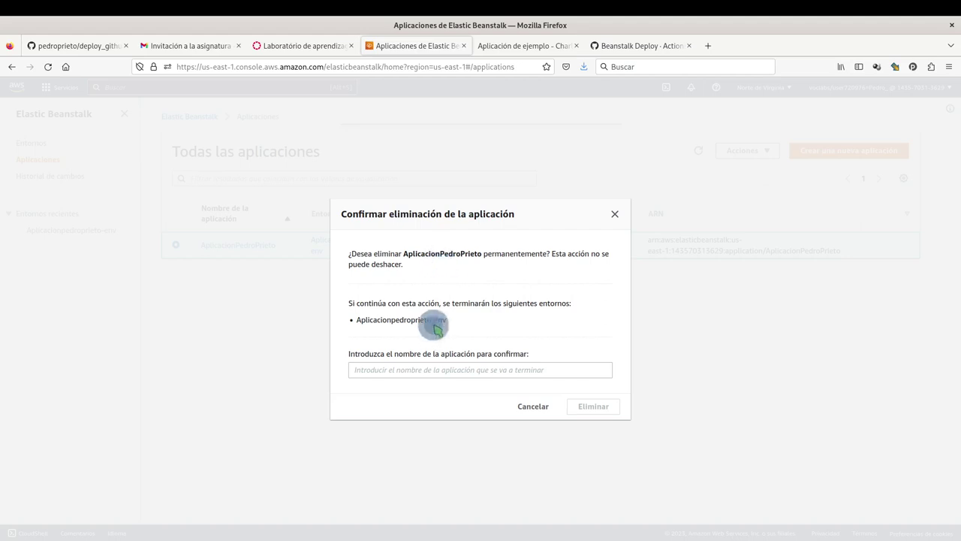
pyautogui.click(433, 370)
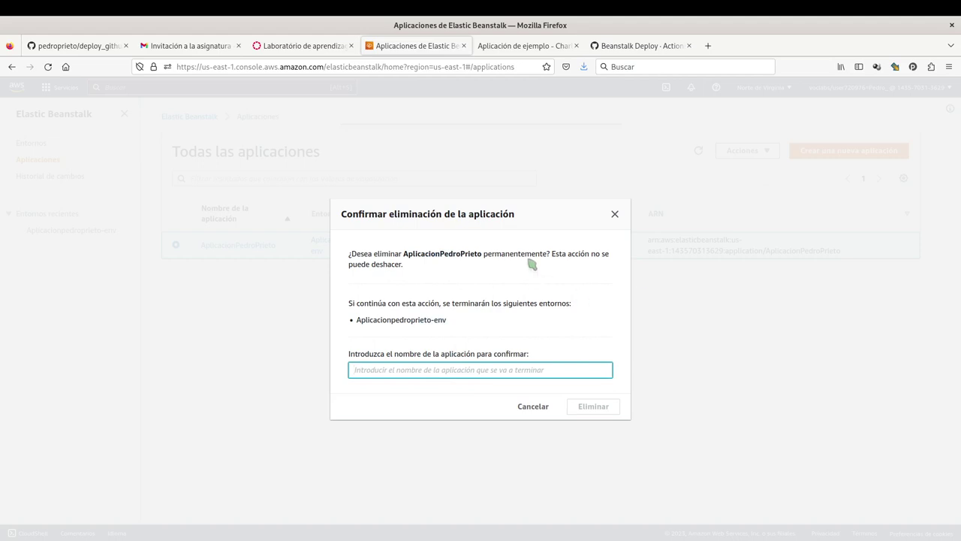
pyautogui.write('Ap')
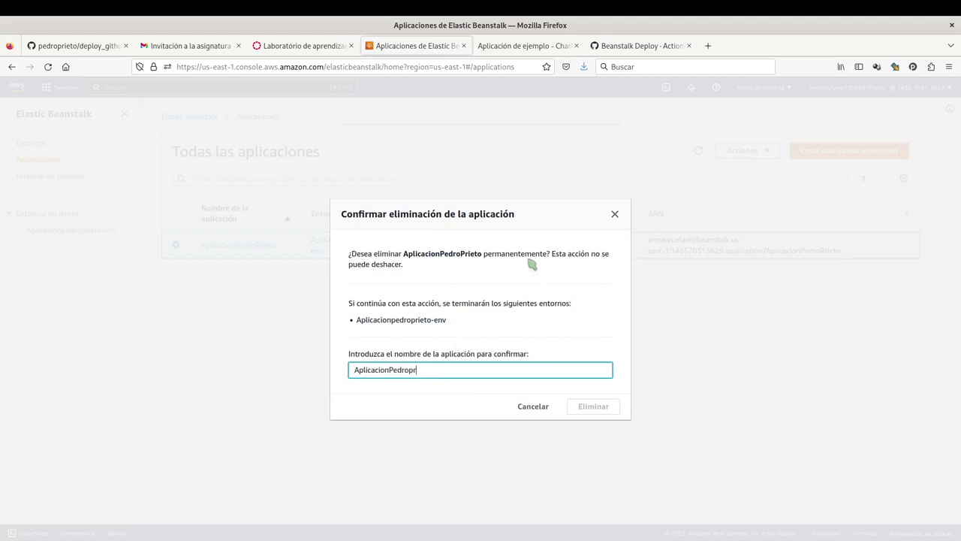
pyautogui.write('licacionPedroPrieto')
pyautogui.click(595, 412)
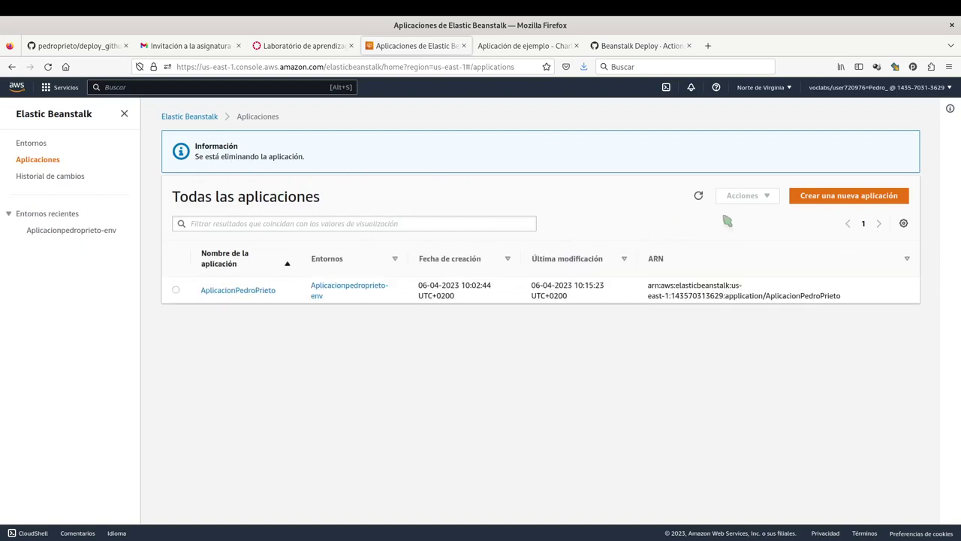
# Refresh the applications list and open the environment to check it is terminating.
pyautogui.click(697, 196)
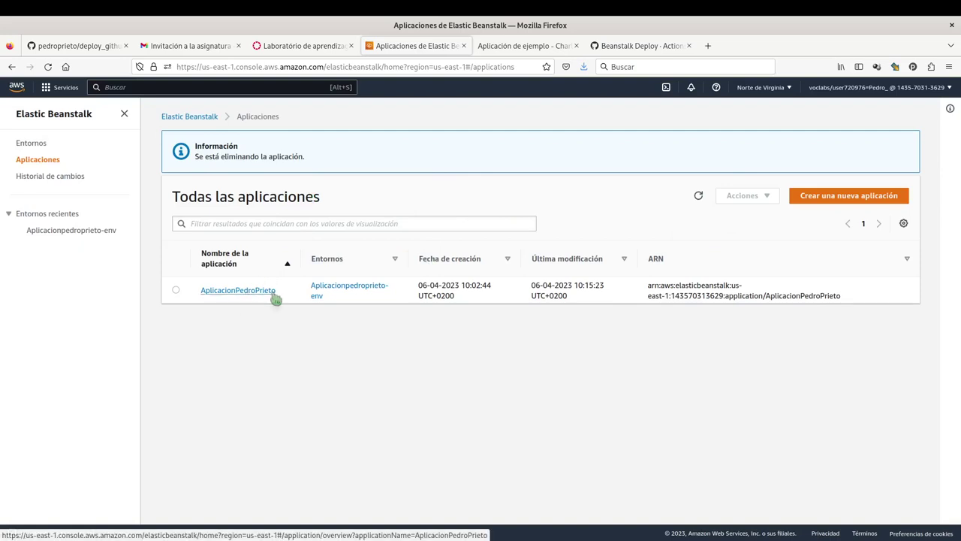
pyautogui.click(339, 294)
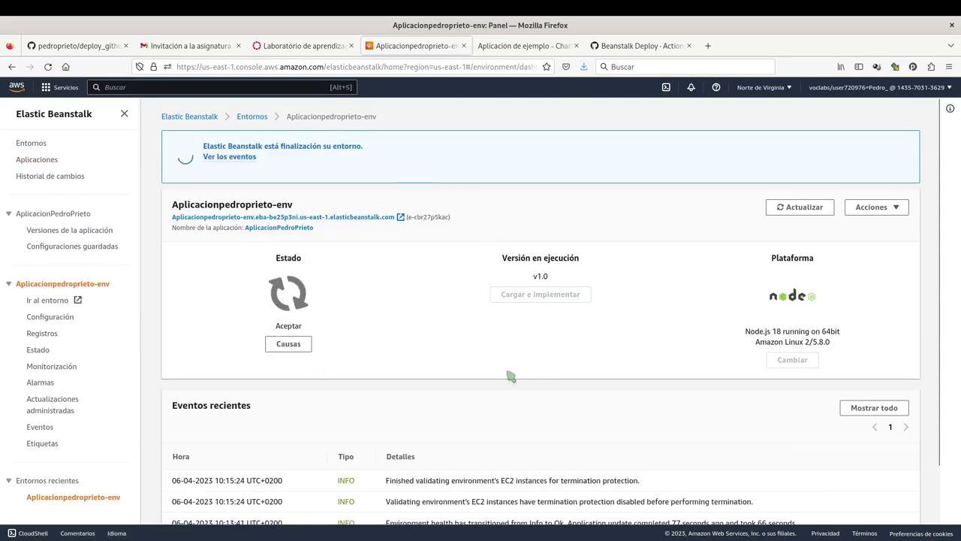
# Go back to the applications list, refresh it twice, and switch to the AWS Academy lab tab.
pyautogui.click(189, 116)
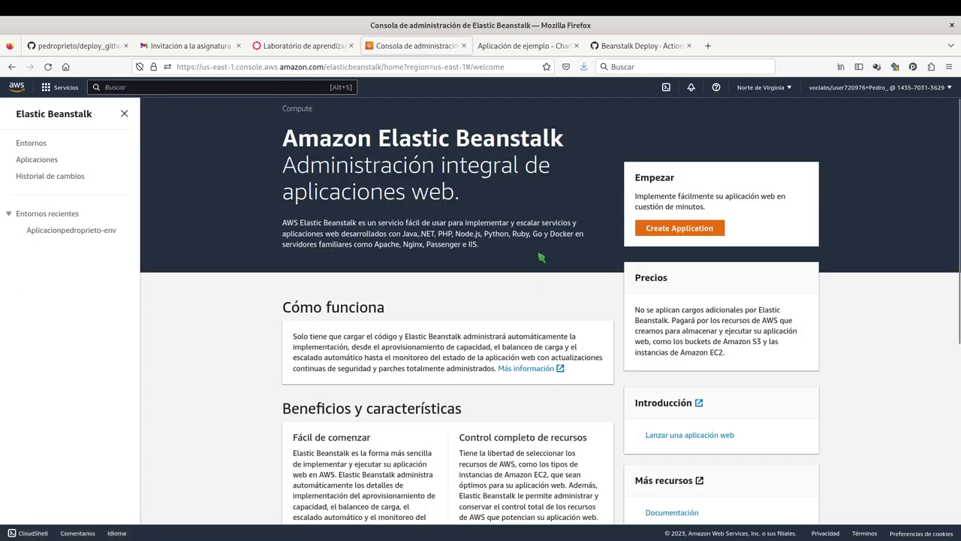
pyautogui.click(35, 159)
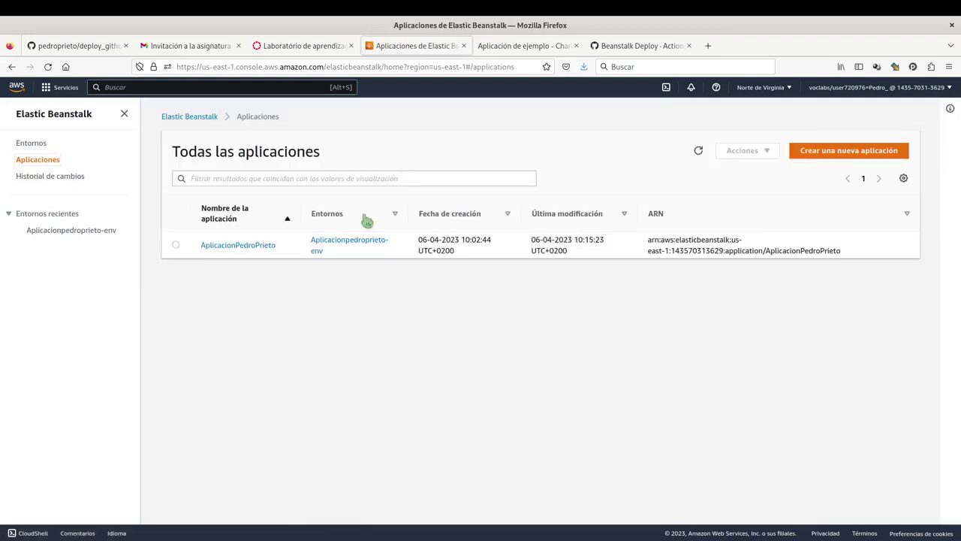
pyautogui.click(698, 151)
pyautogui.click(697, 154)
pyautogui.click(322, 54)
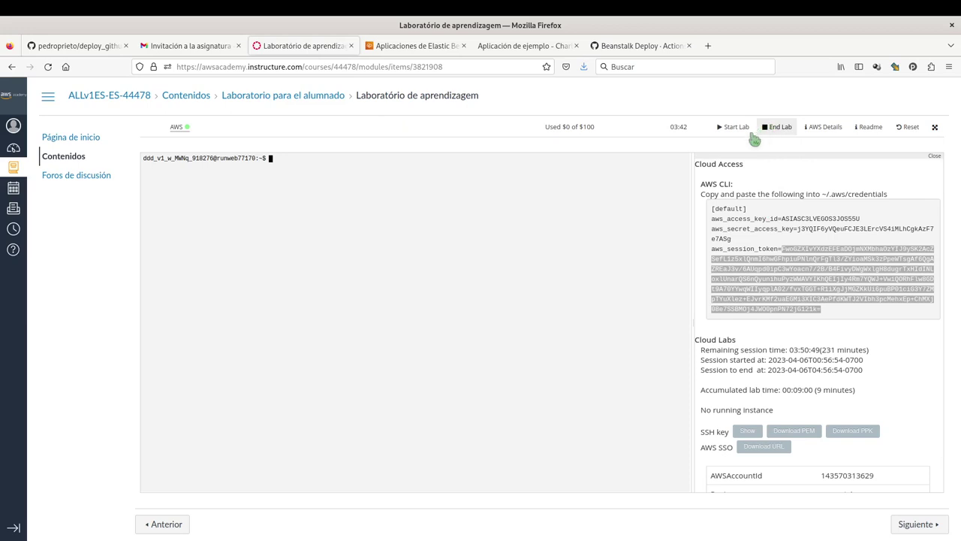
# Refresh the applications list, sign out via Cerrar sesión, then End Lab on the AWS Academy page.
pyautogui.click(425, 48)
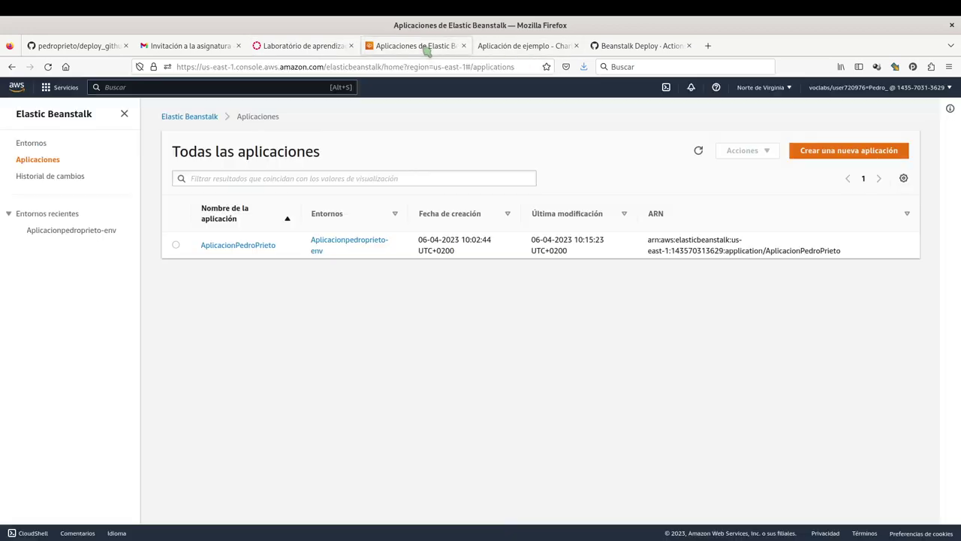
pyautogui.click(699, 151)
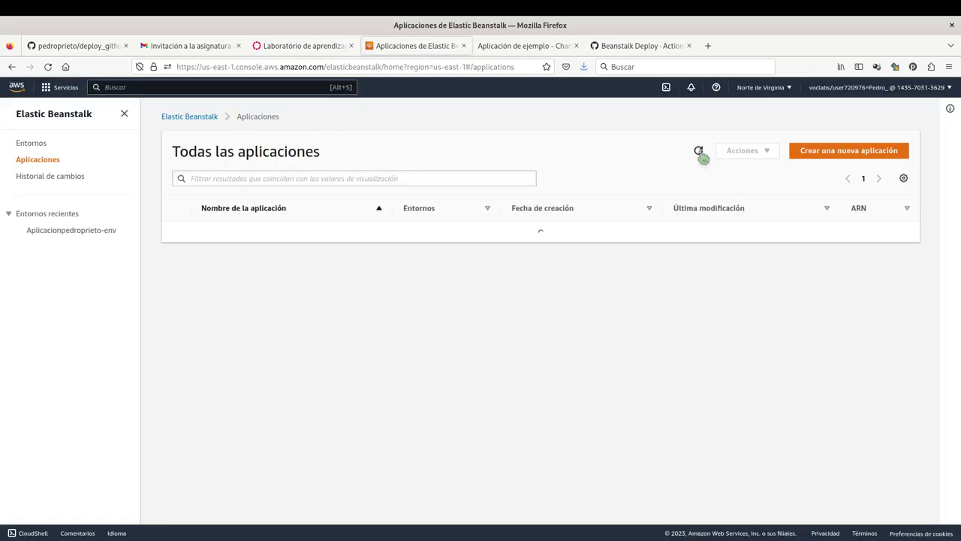
pyautogui.click(925, 88)
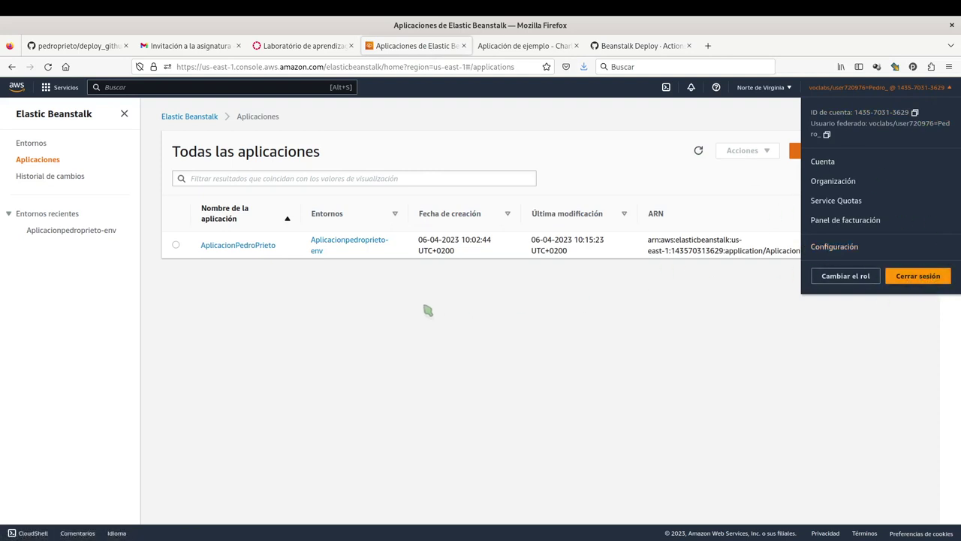
pyautogui.click(921, 277)
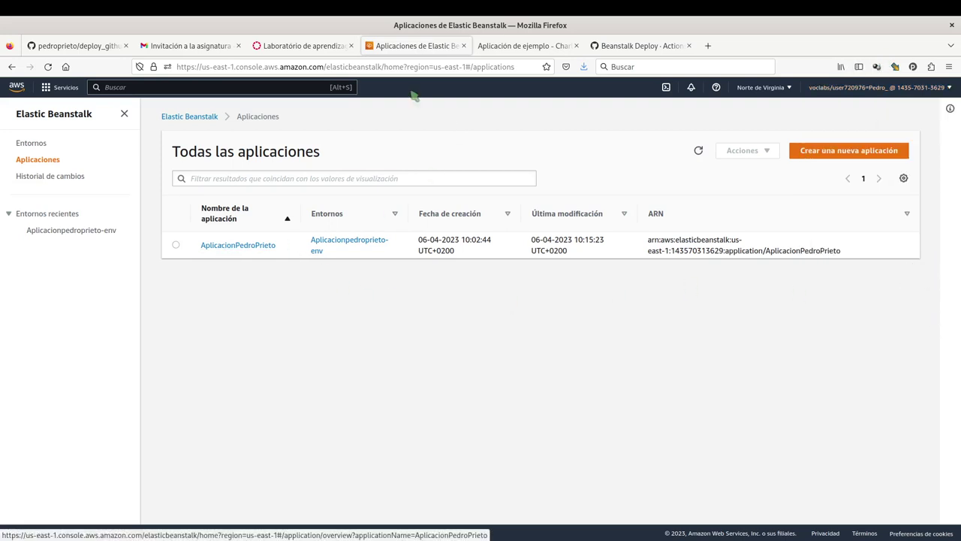
pyautogui.click(314, 47)
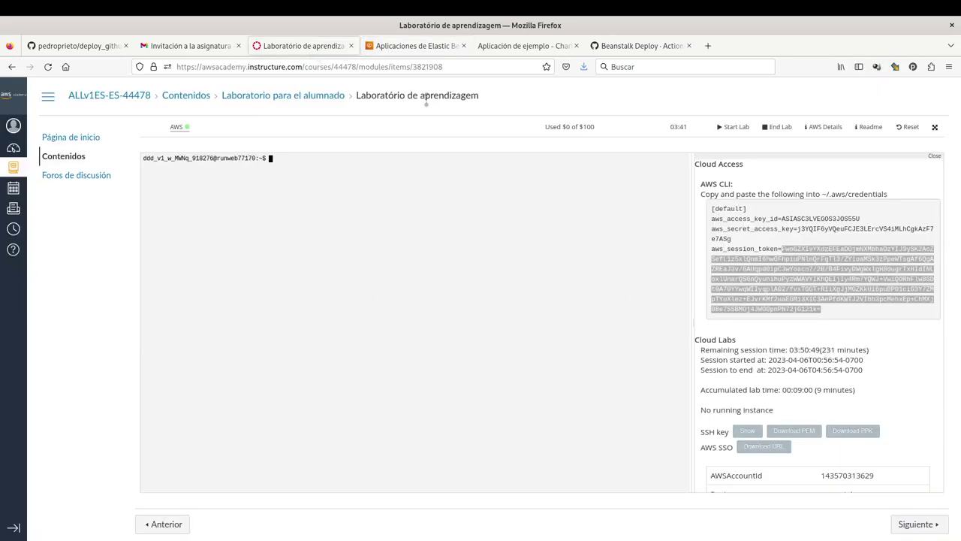
pyautogui.click(780, 135)
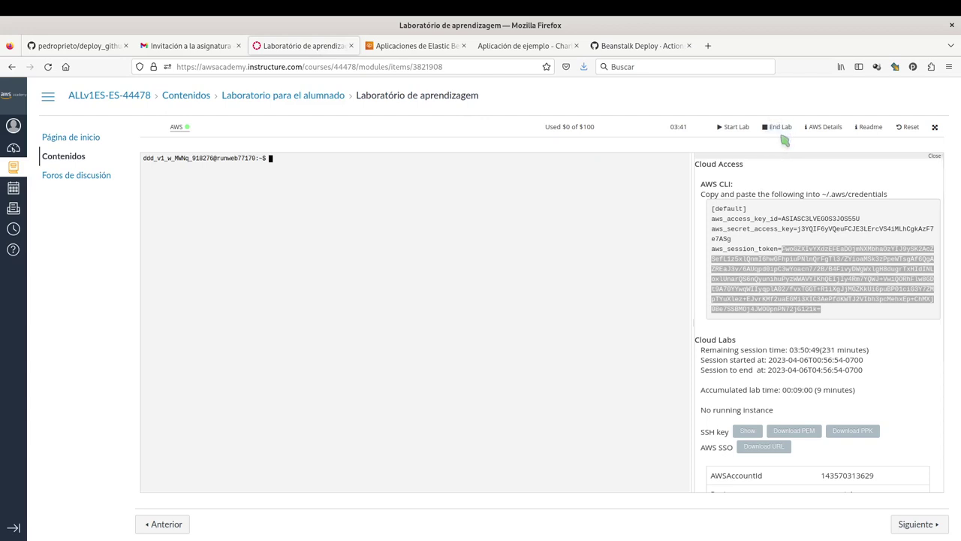